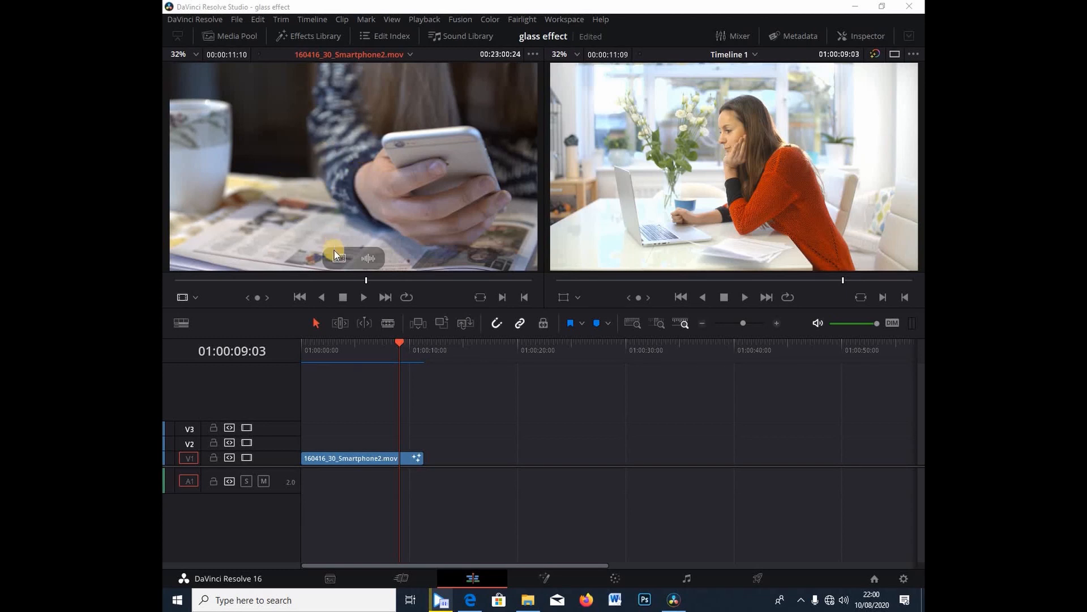
Add only the video of 160416_30_Smartphone2.mov to track V1, spaced after the existing clip, and open it for Fusion compositing
drag(337, 256, 519, 455)
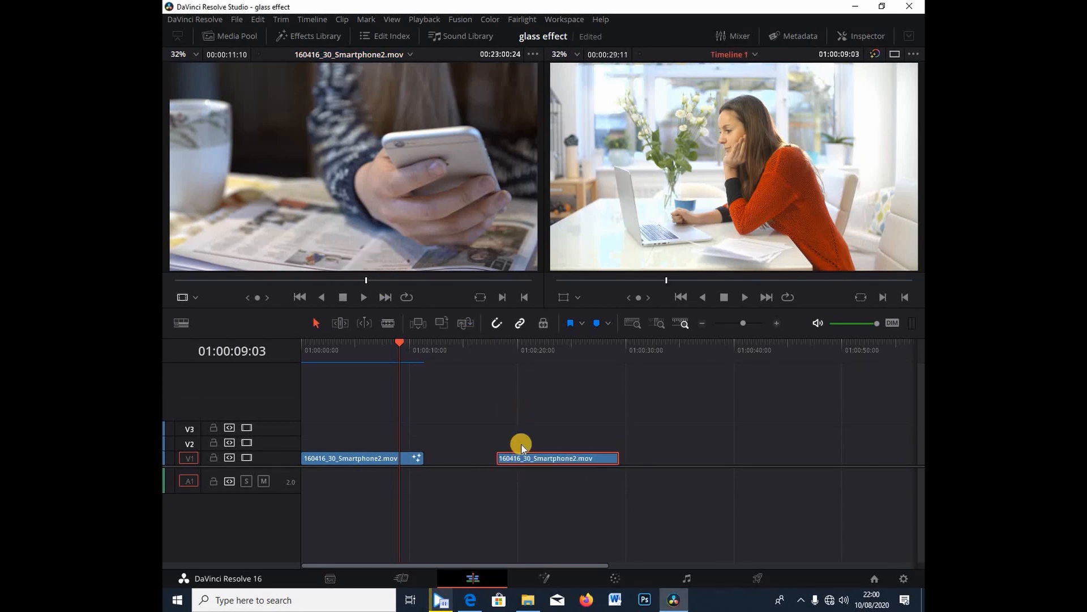
click(510, 350)
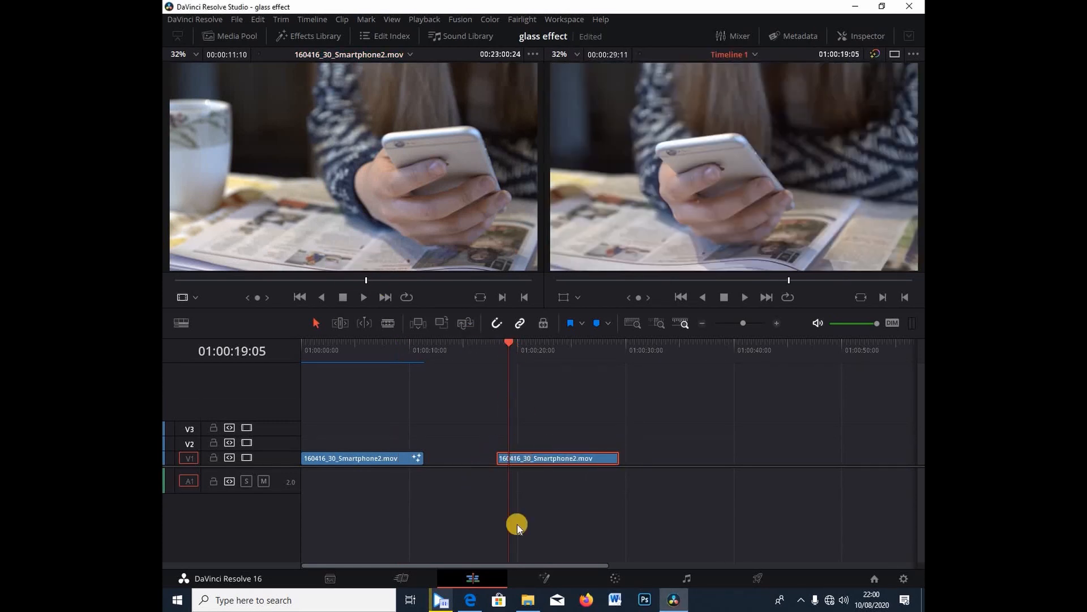
click(549, 577)
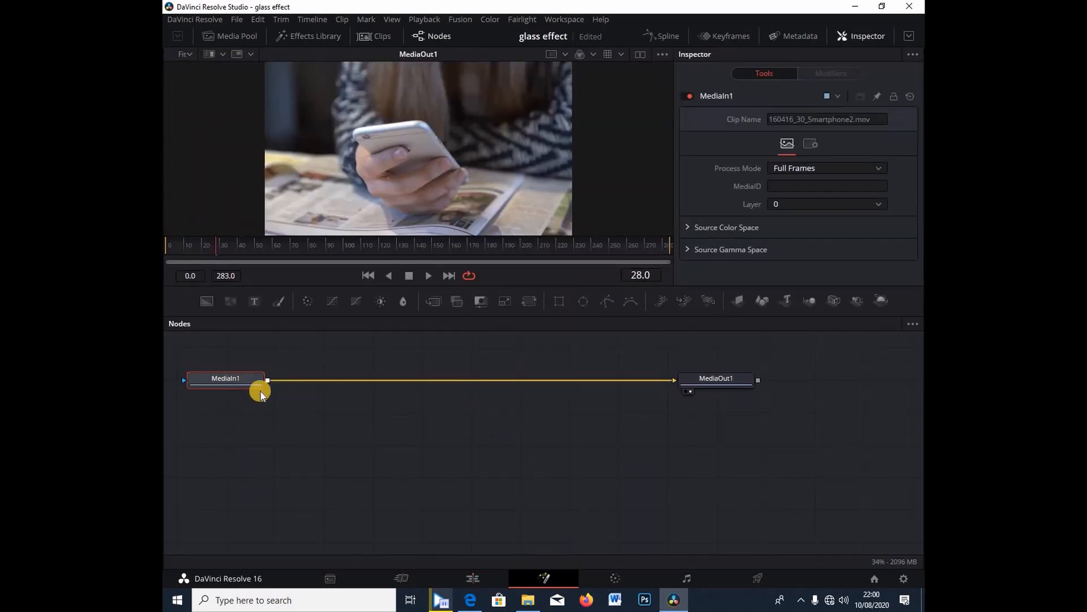
Move the MediaIn1 and MediaOut1 nodes lower in the node graph, roughly level with each other
drag(252, 392, 299, 484)
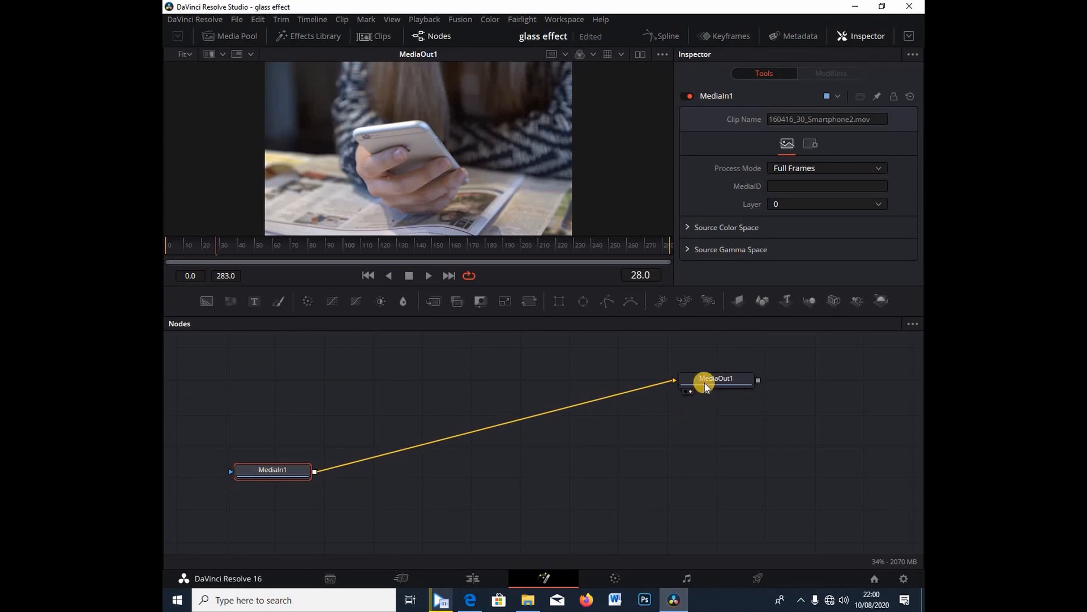
drag(703, 379, 729, 485)
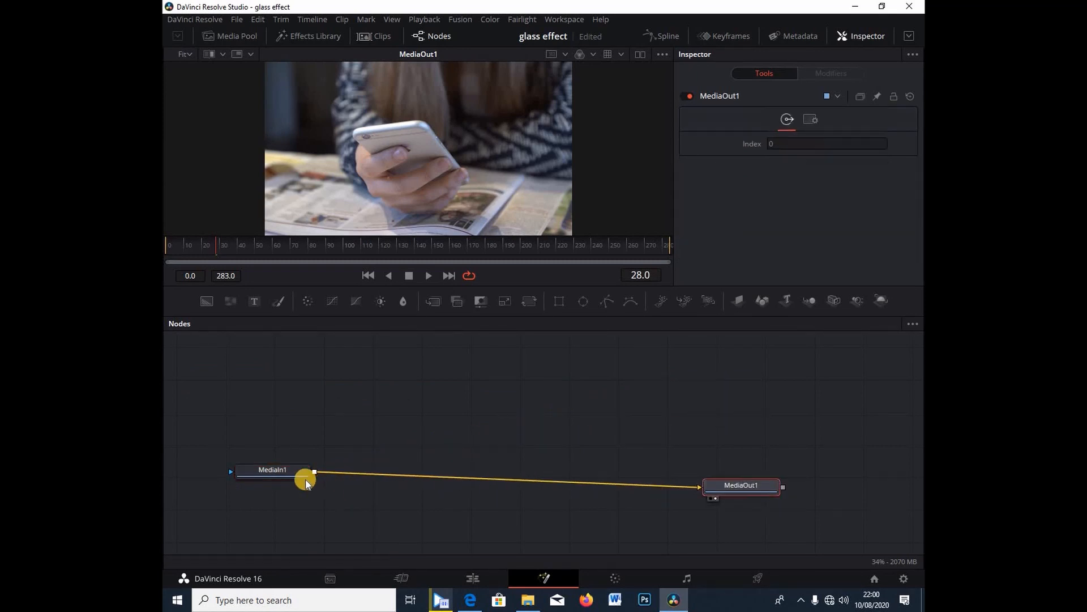
drag(297, 485, 315, 495)
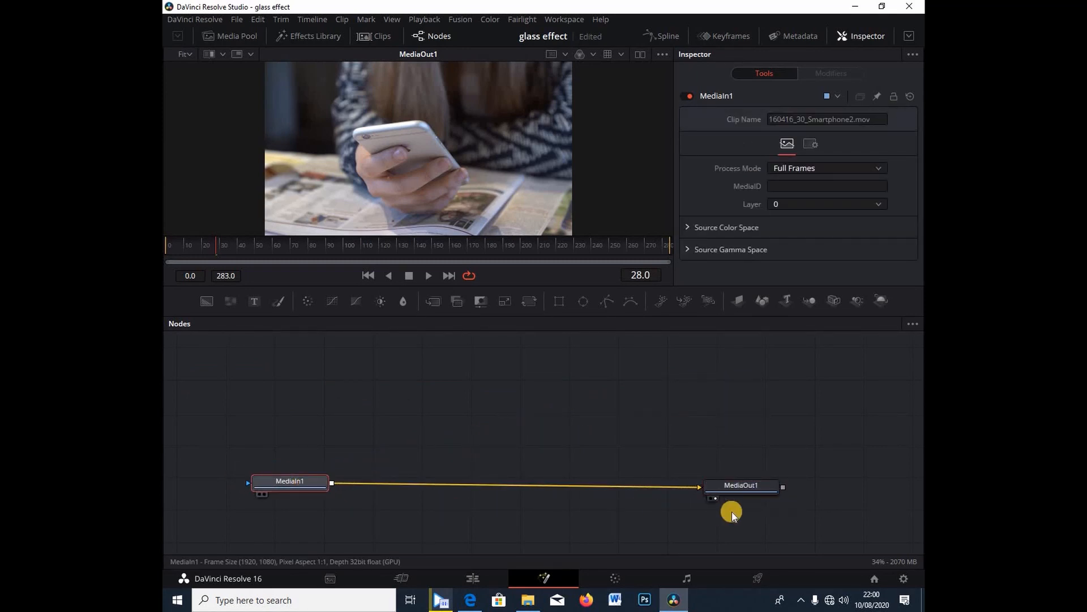
drag(753, 486, 767, 477)
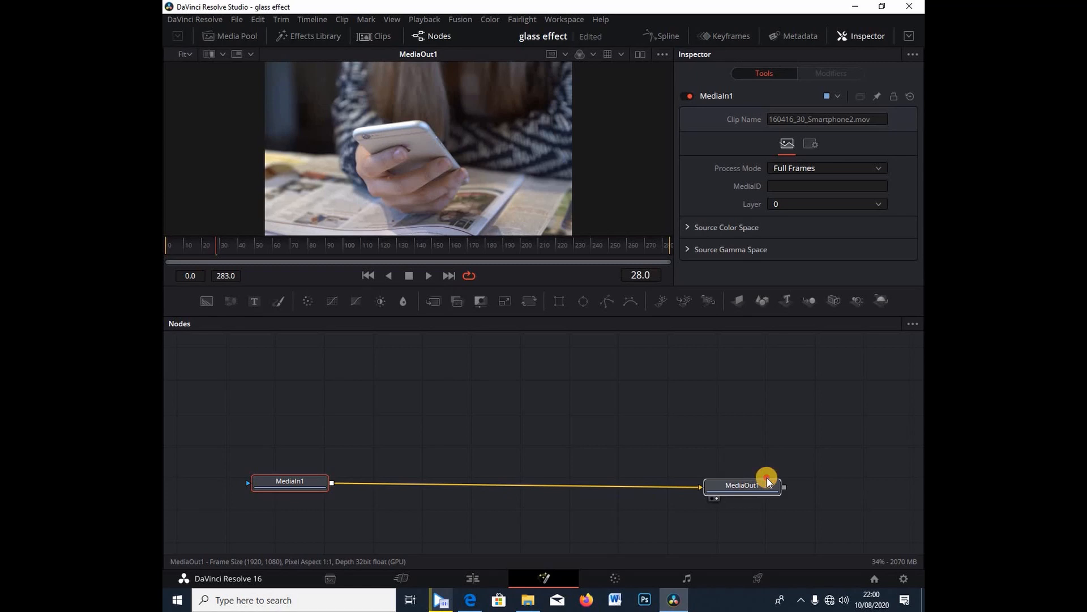
Duplicate the MediaIn1 node and place the copy above the line between MediaIn1 and MediaOut1
click(297, 485)
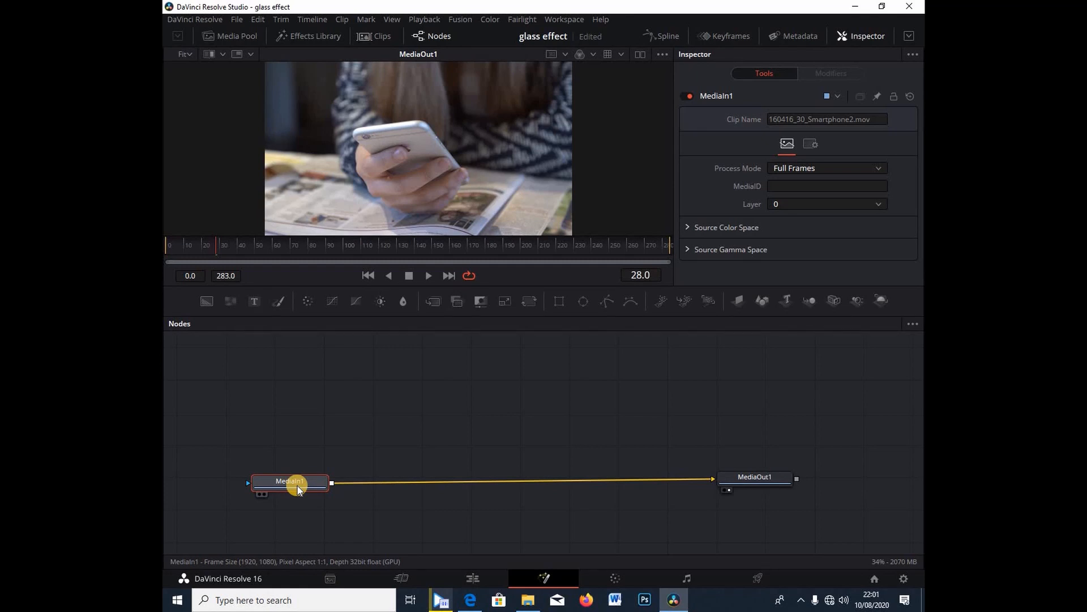
click(303, 436)
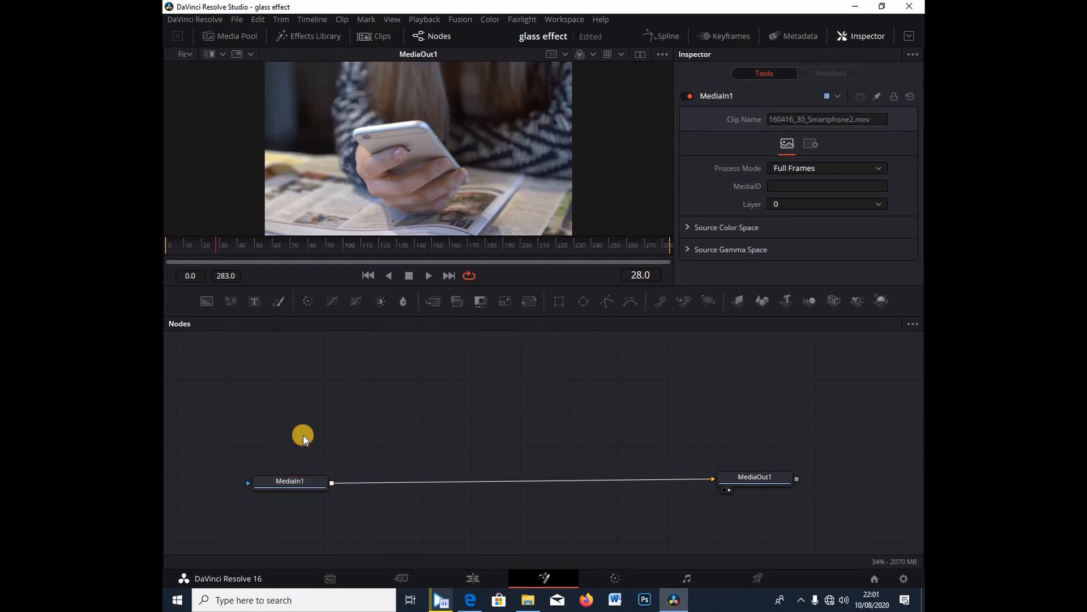
key(ctrl+v)
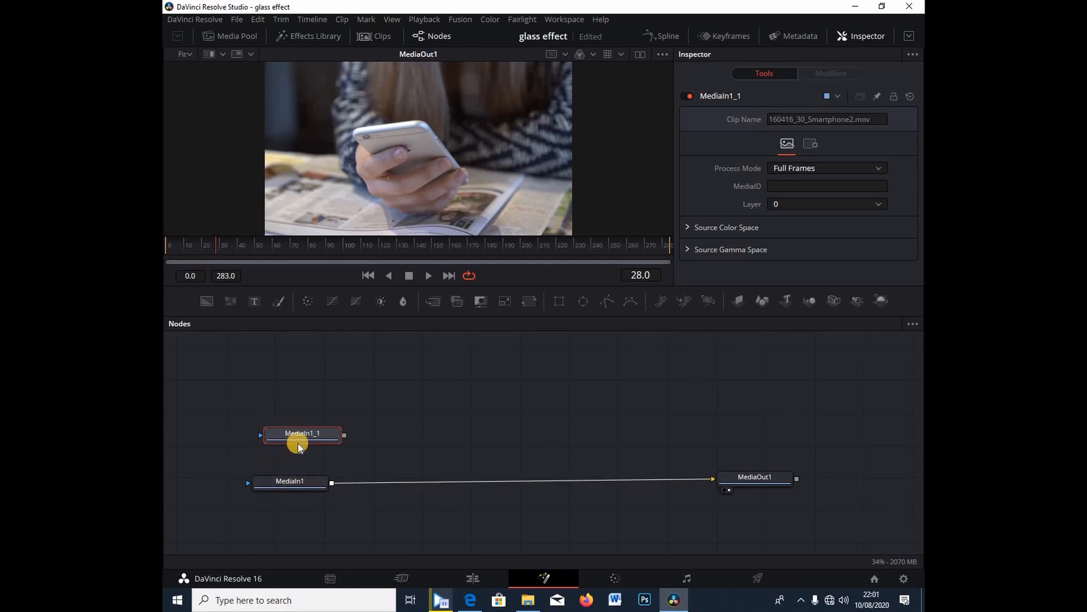
drag(338, 435, 472, 434)
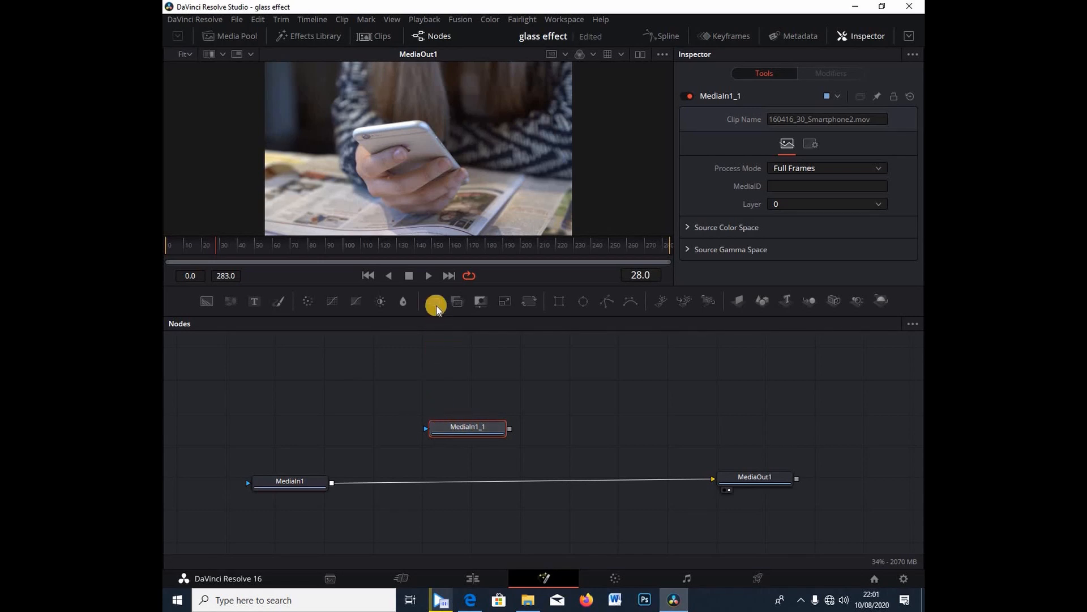
Insert a Merge node between MediaIn1 and MediaOut1, connect MediaIn1_1 as its foreground, and align that copy above it
drag(437, 308, 486, 482)
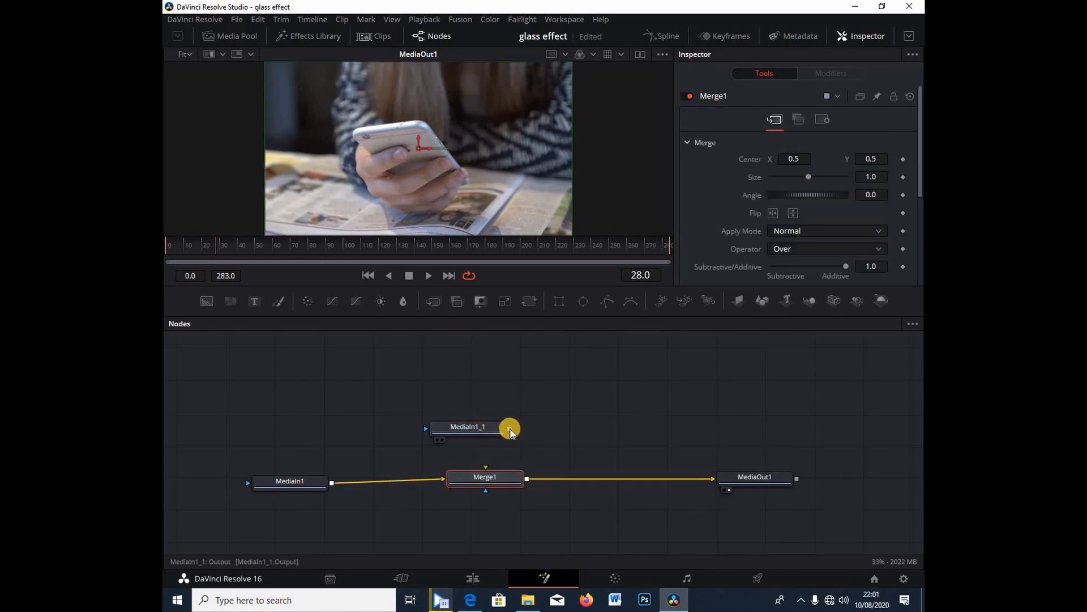
drag(509, 429, 485, 468)
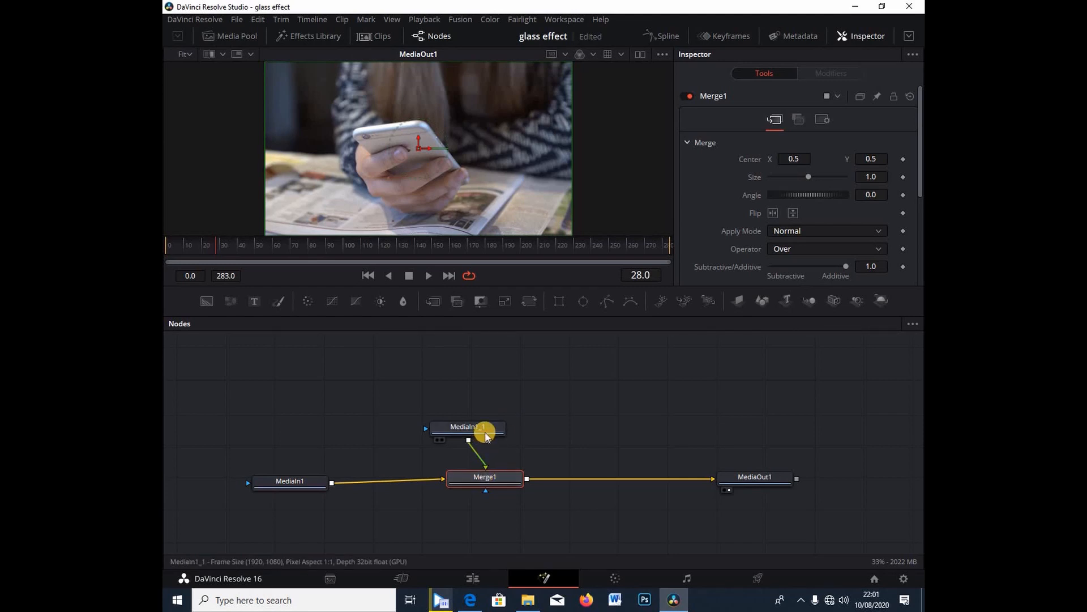
drag(488, 431, 507, 429)
click(512, 428)
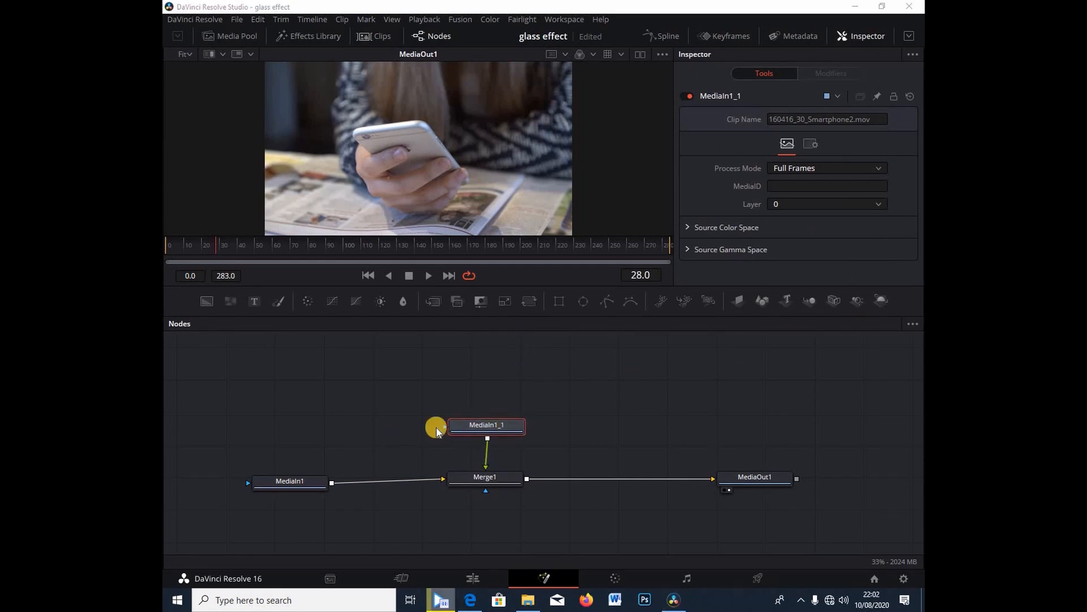
Add a Rectangle mask to MediaIn1_1 and reshape it into a narrow, centred vertical strip extending beyond the frame's height
click(463, 425)
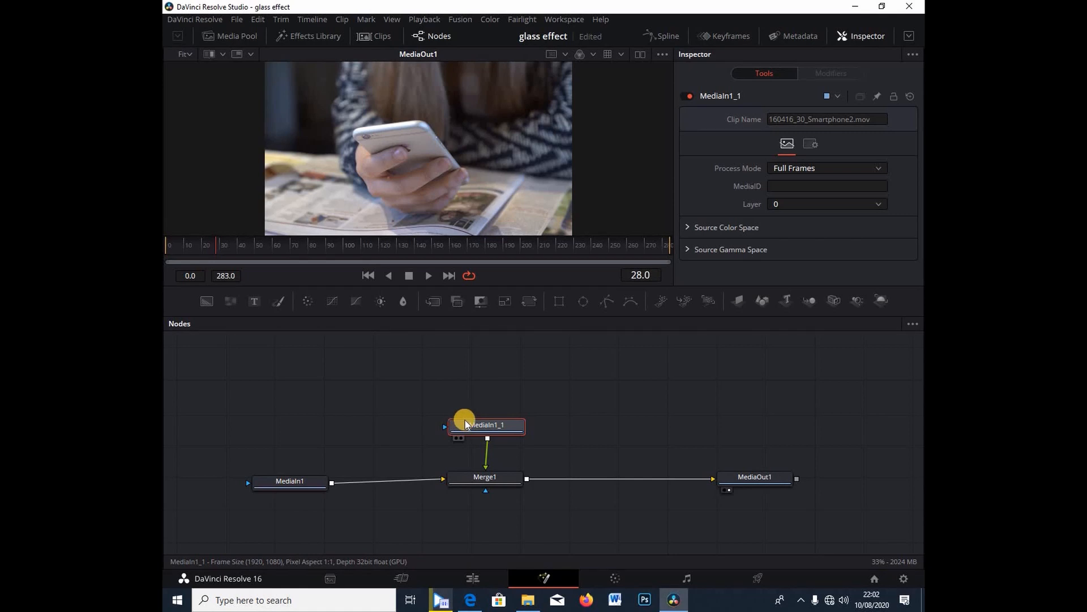
click(560, 302)
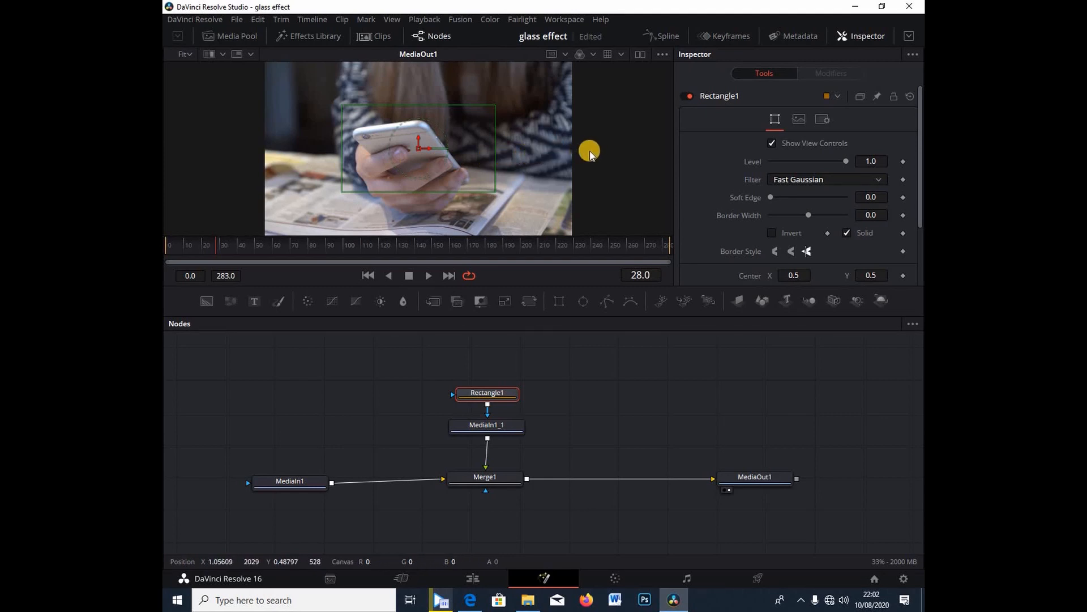
scroll(589, 151, down, 2)
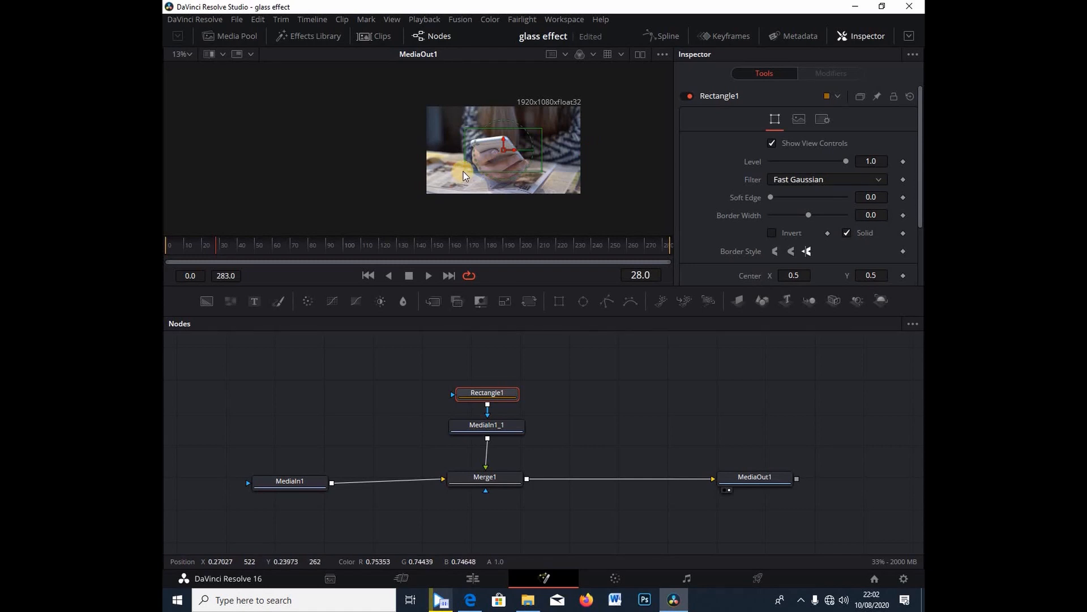
drag(467, 171, 501, 210)
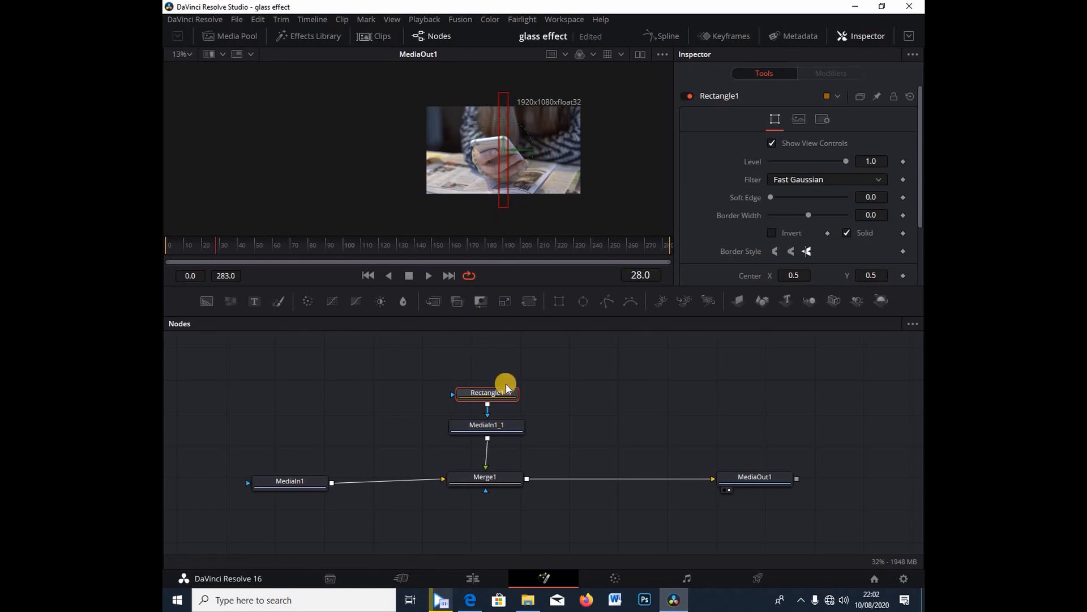
Move the Rectangle1 and MediaIn1_1 nodes higher, insert a Transform node after MediaIn1_1, and dismiss the Windows expiry notice
mouse_move(461, 364)
mouse_down()
mouse_move(521, 415)
mouse_move(528, 436)
mouse_up()
mouse_move(491, 395)
mouse_down()
mouse_move(470, 358)
mouse_move(497, 388)
mouse_up()
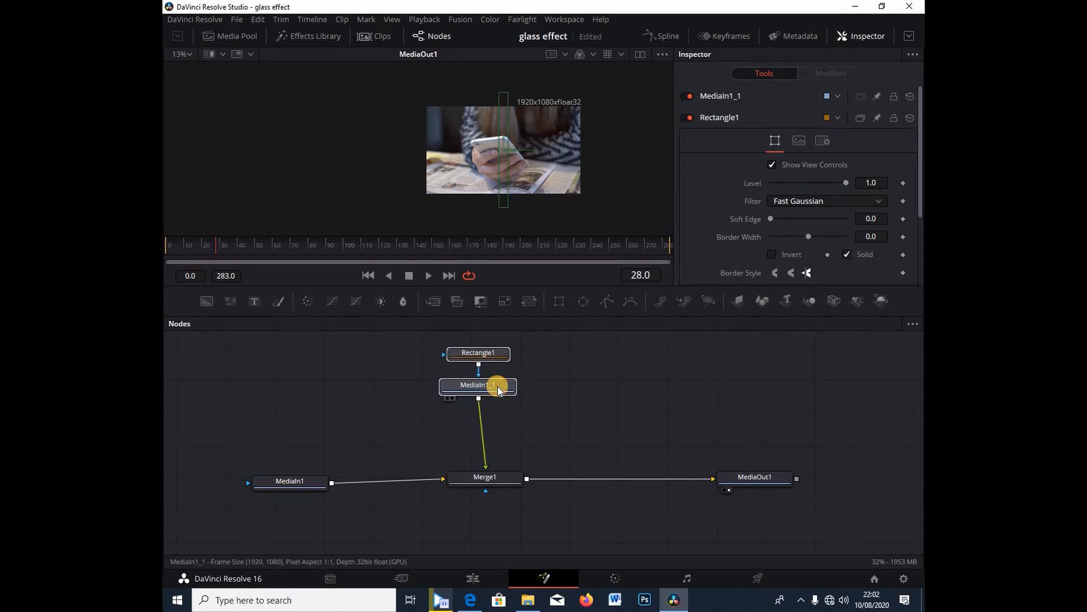
click(498, 388)
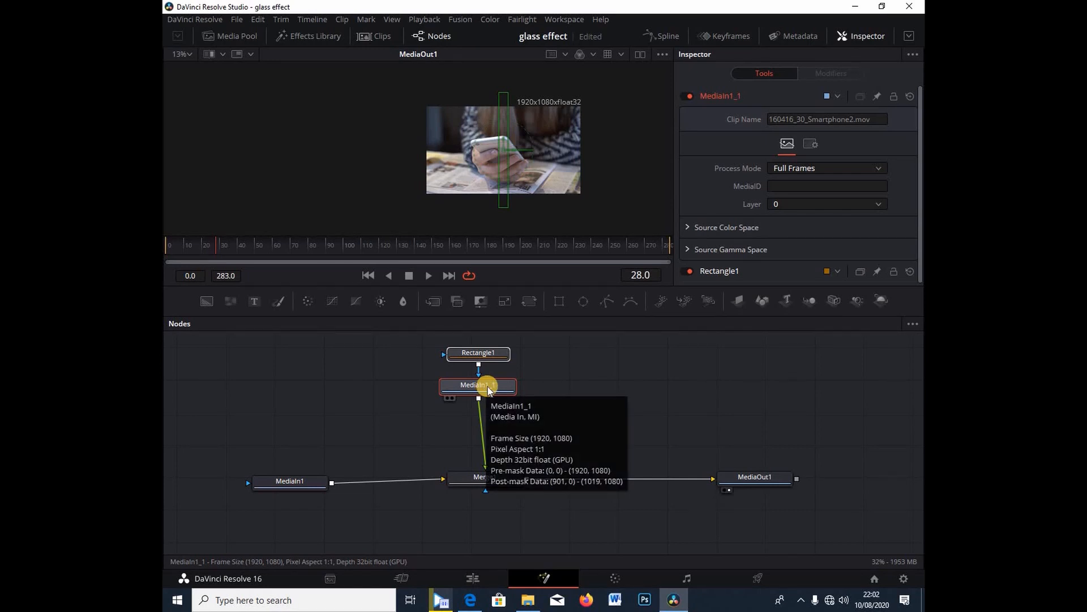
click(529, 300)
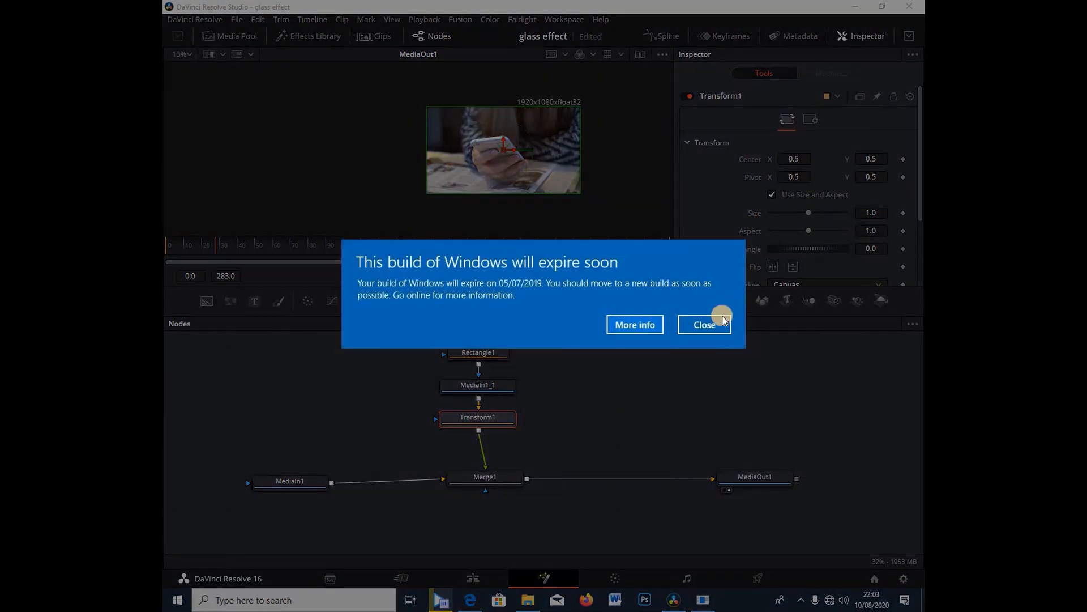
click(722, 319)
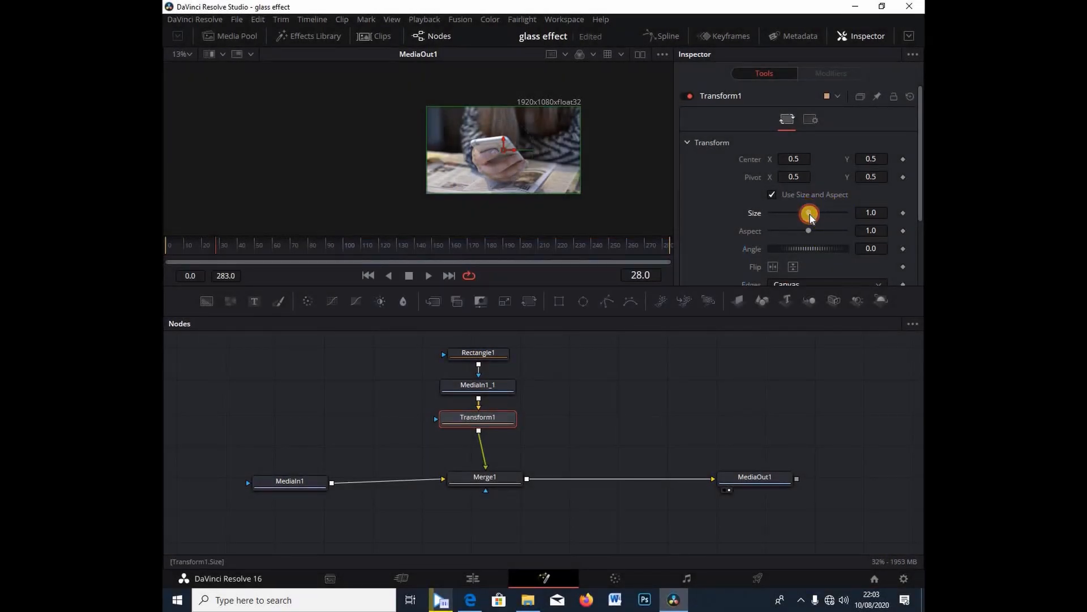
Enlarge the masked strip by setting the Transform size to 1.38, and fit the image to the viewer
drag(810, 218, 814, 218)
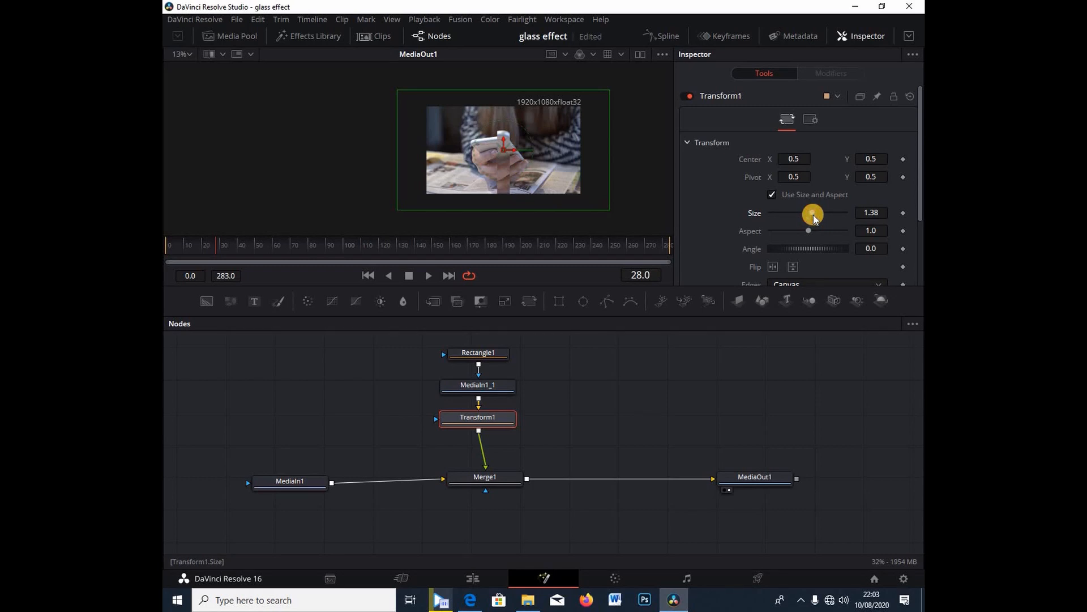
click(186, 55)
click(182, 66)
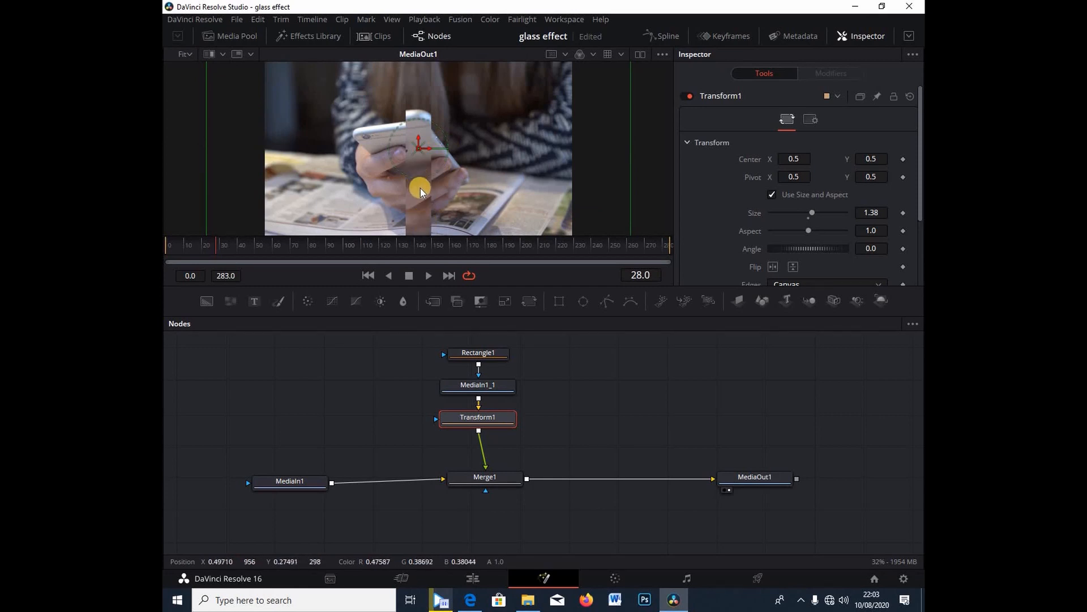
Find the Shadow (Sh) tool and add it between the Transform1 and Merge1 nodes
click(484, 354)
scroll(544, 394, up, 2)
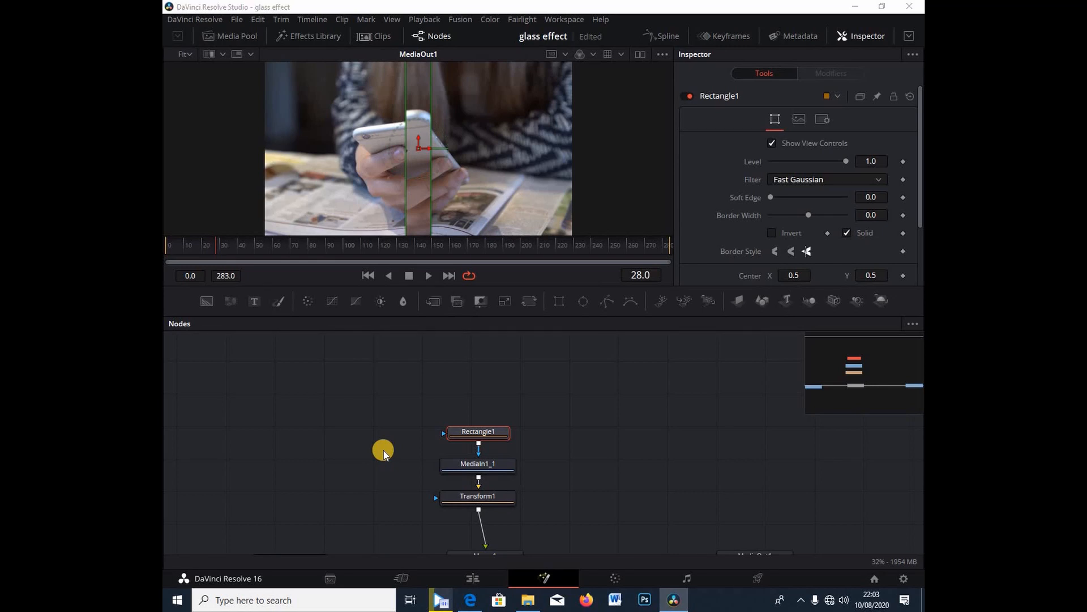
key(shift+space)
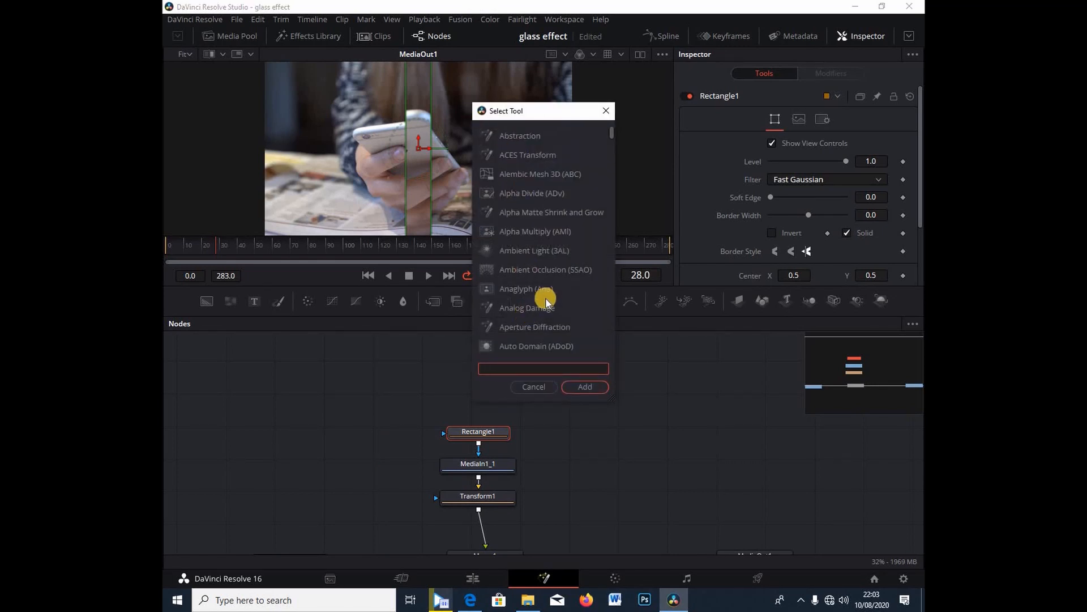
text(sha)
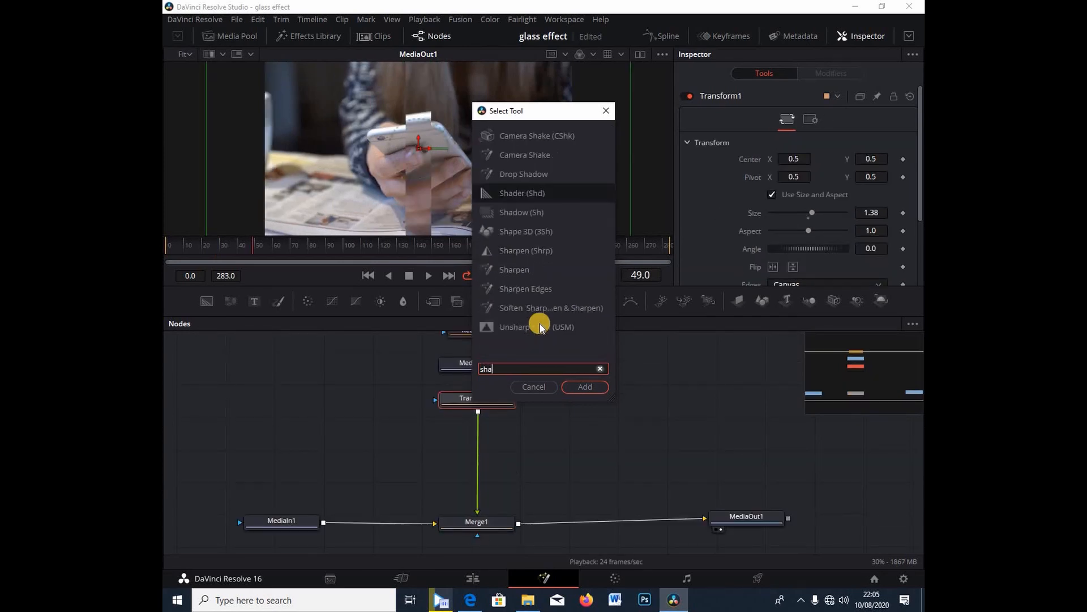
text(d)
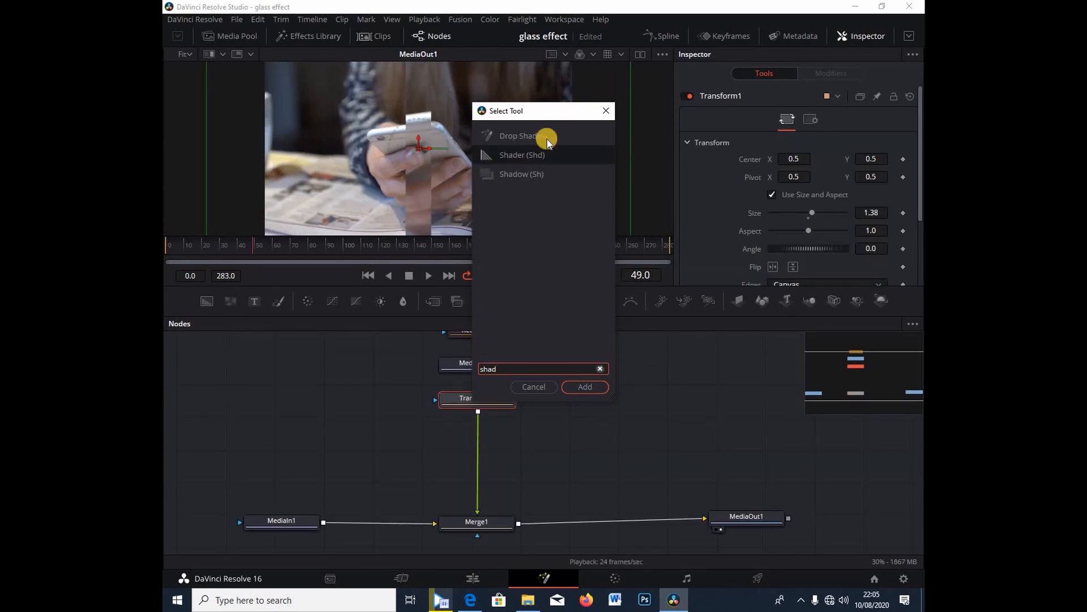
click(522, 183)
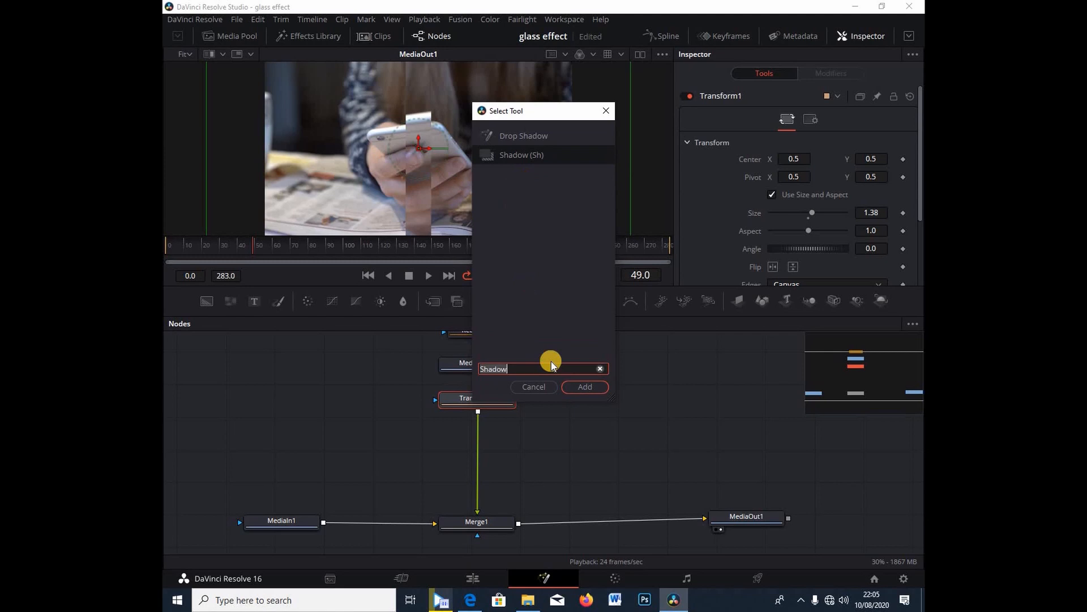
click(579, 386)
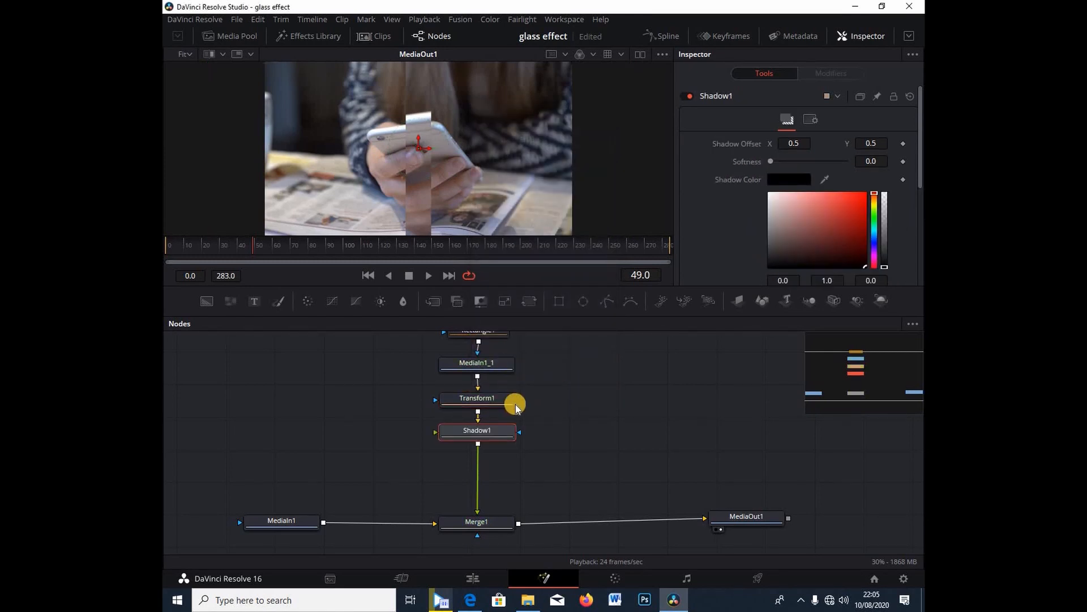
Set the Shadow1 node's X offset to 0.5 and its softness to about 0.00827
click(499, 431)
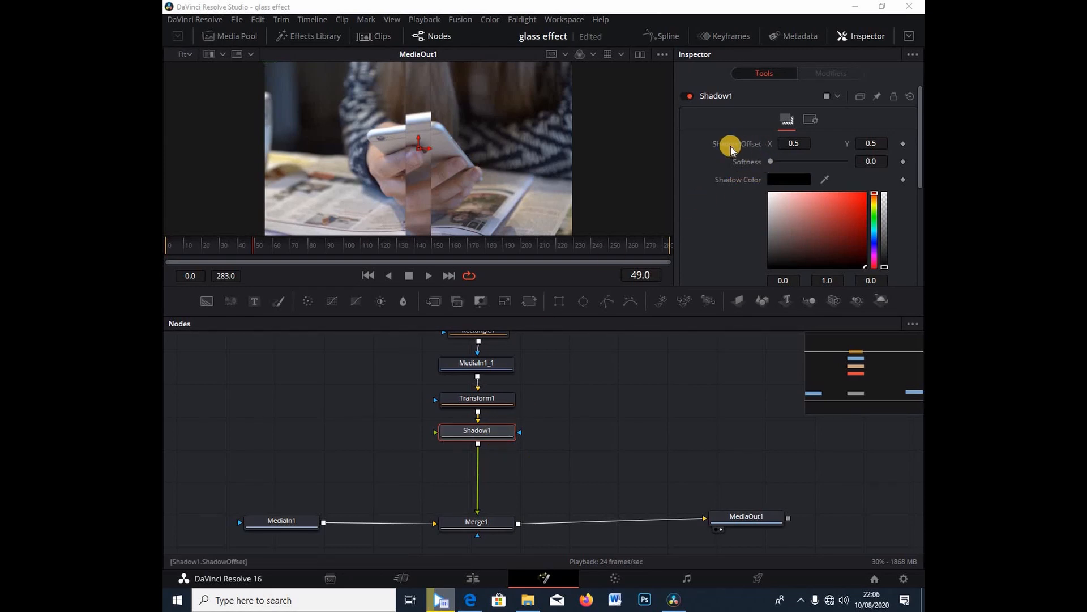
click(794, 143)
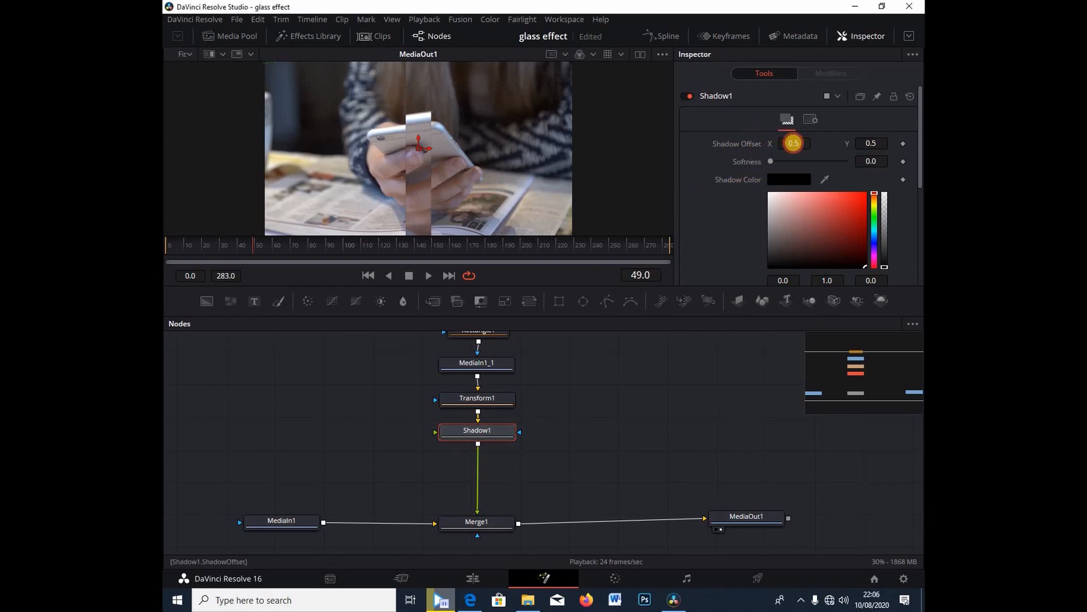
drag(793, 143, 789, 142)
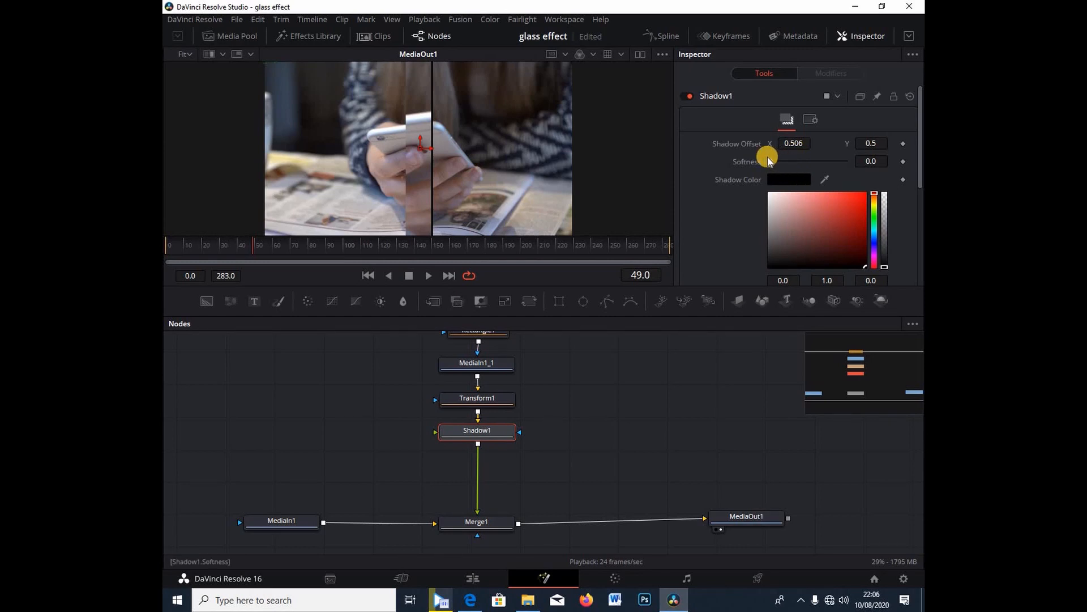
drag(770, 163, 772, 164)
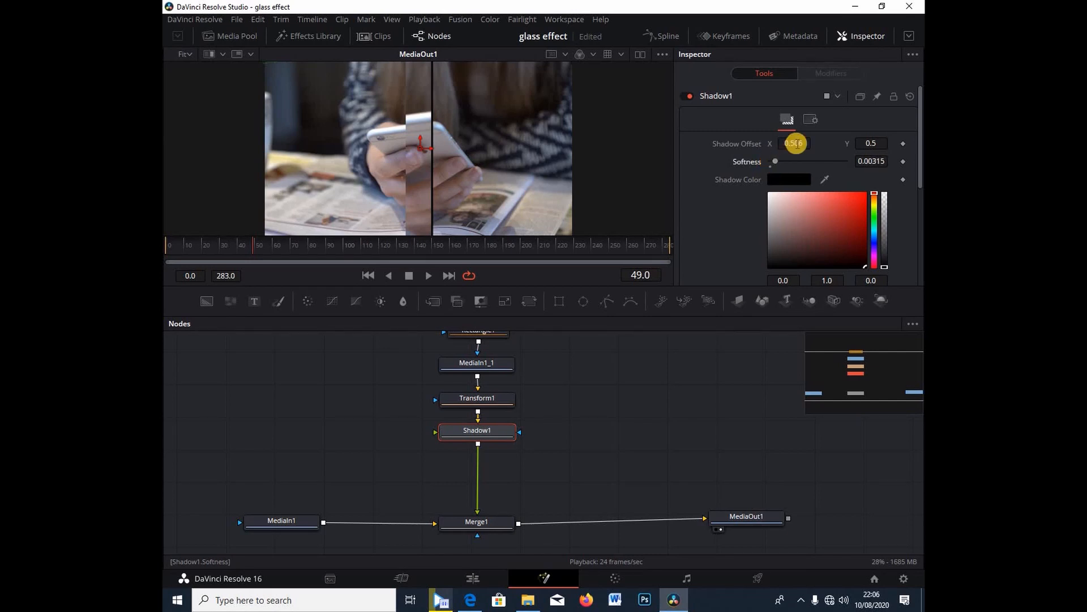
drag(797, 143, 784, 163)
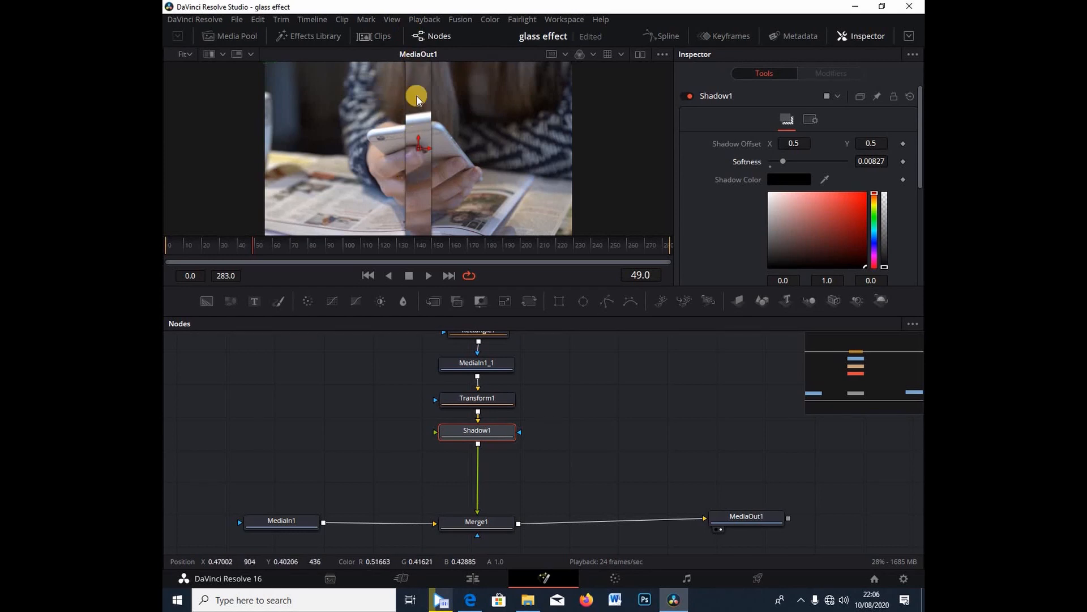
Reduce the Shadow1 node's alpha to 0.835
scroll(761, 191, down, 3)
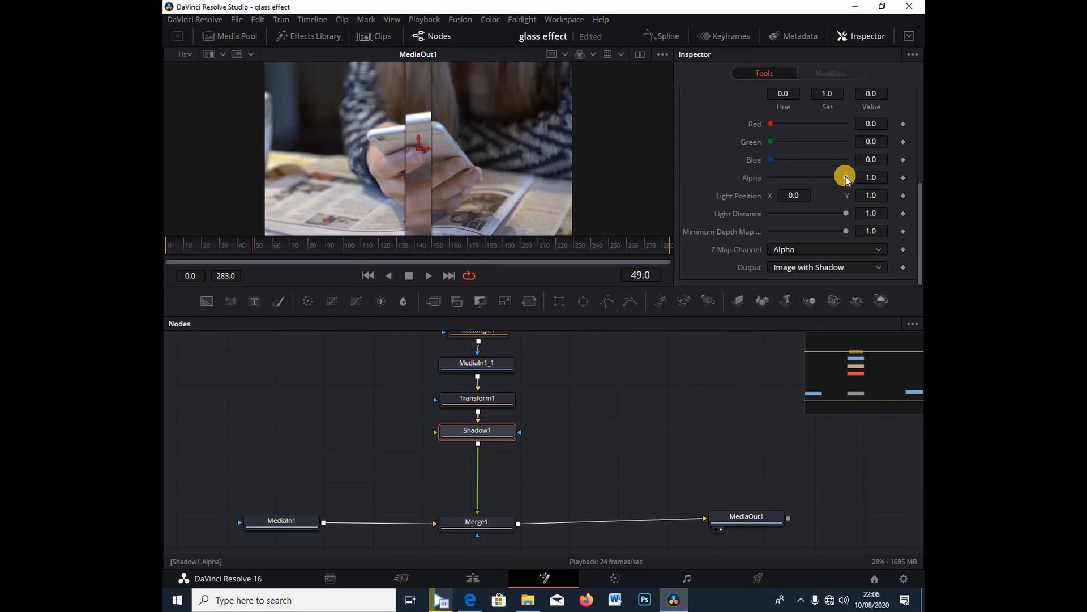
mouse_move(845, 178)
mouse_down()
mouse_move(819, 180)
mouse_move(833, 178)
mouse_up()
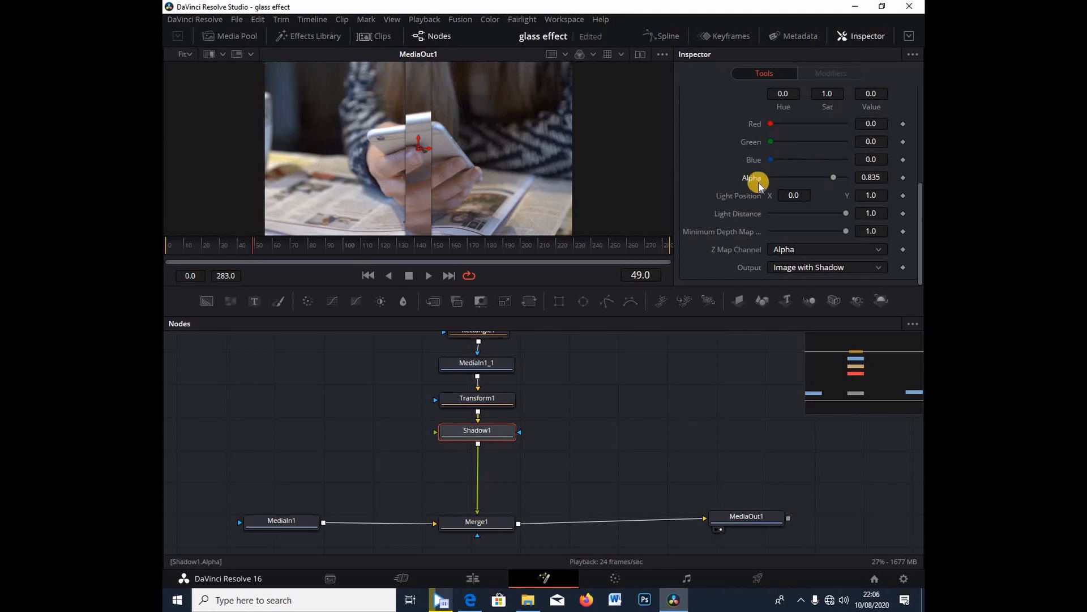
Insert a Transform node between Rectangle1 and MediaIn1_1, with Rectangle1's output feeding the Transform's image input
scroll(490, 357, up, 2)
click(490, 356)
drag(490, 360, 492, 351)
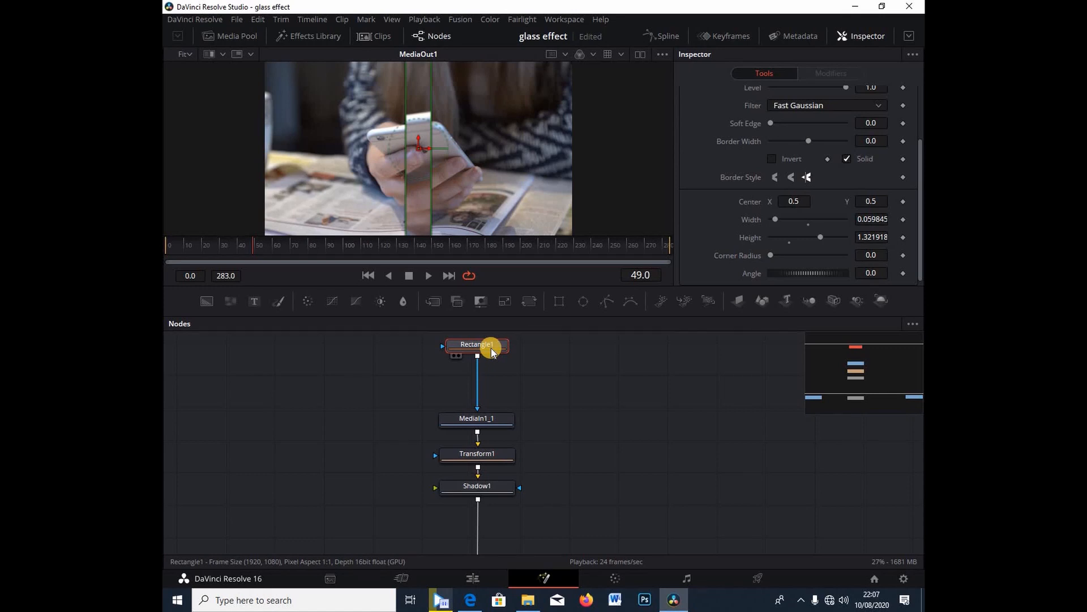
click(524, 297)
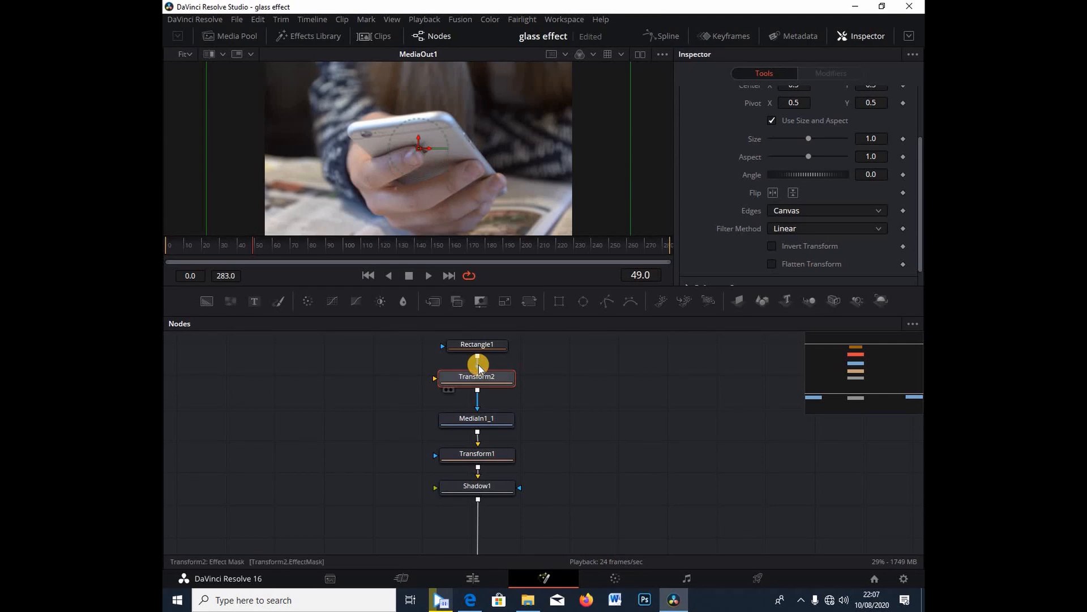
click(478, 367)
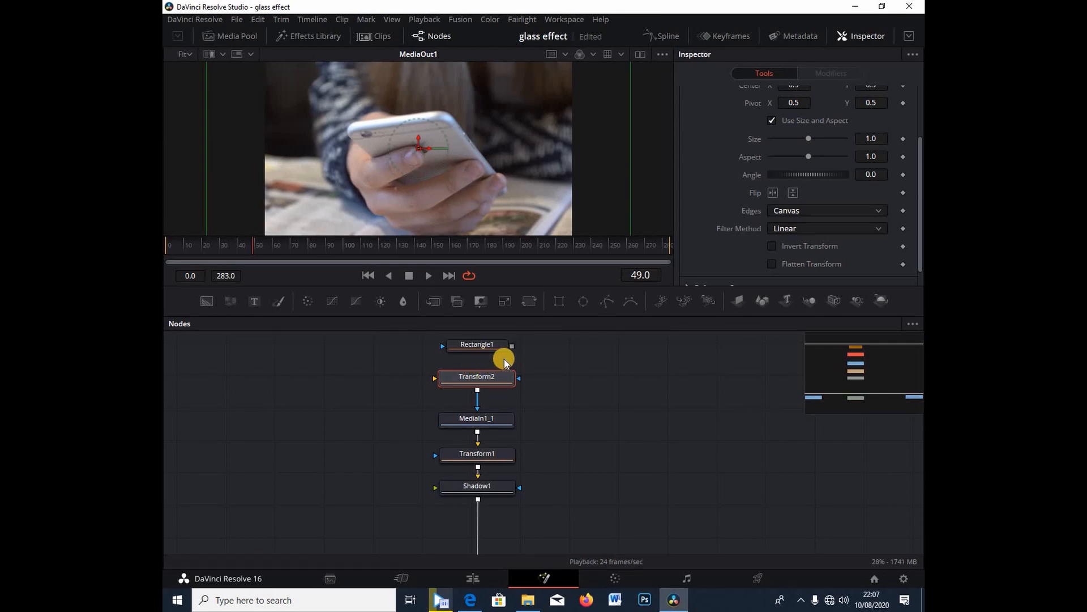
drag(525, 365, 433, 379)
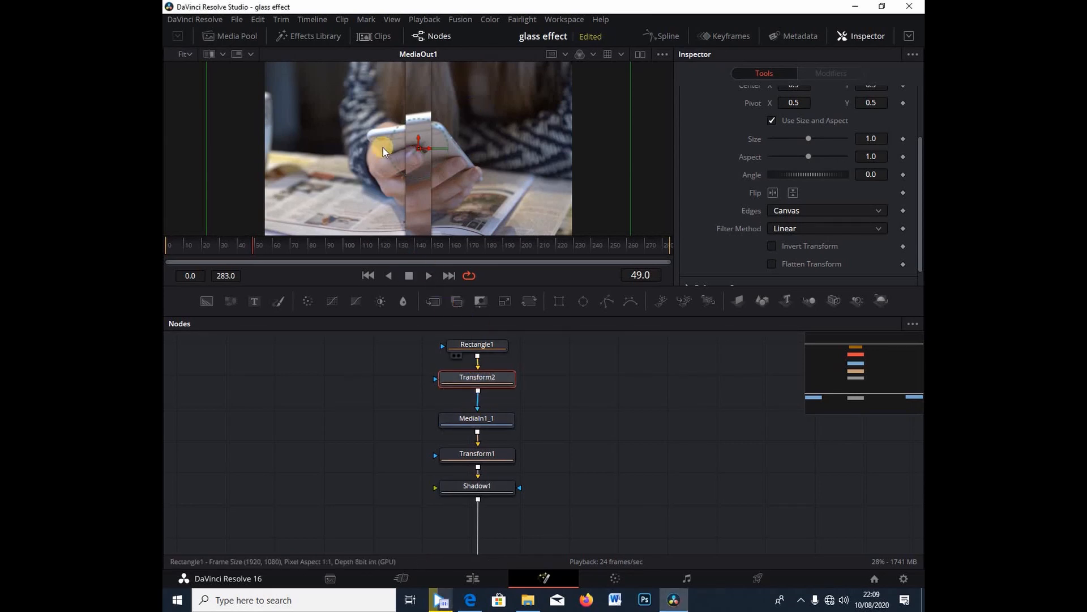
At frame 10, move Transform2's center to X 0.091137, Y 0.475098 and keyframe the center
scroll(804, 148, up, 2)
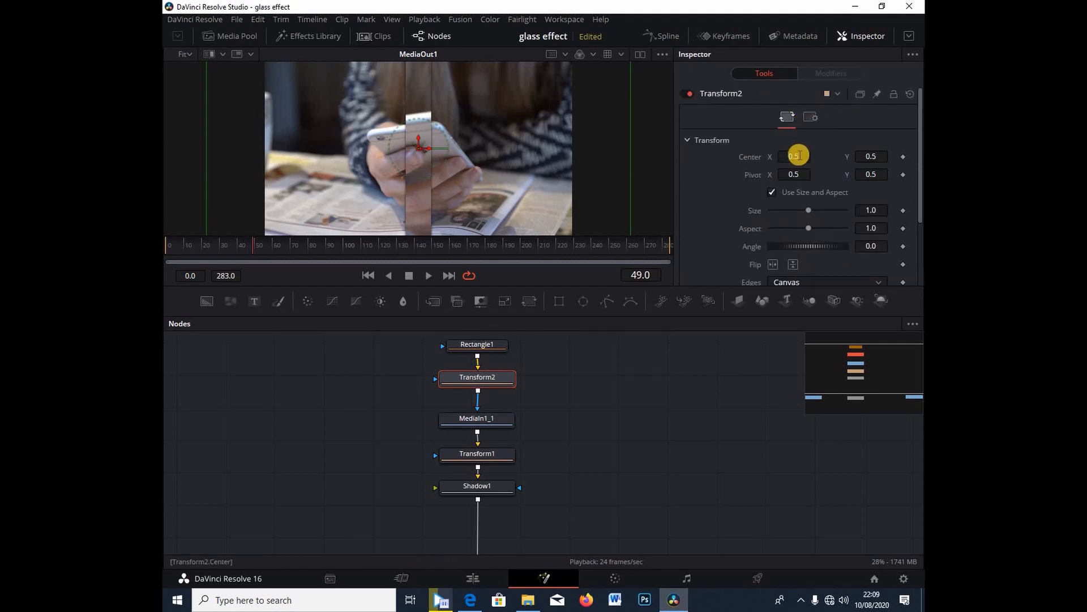
drag(794, 156, 856, 248)
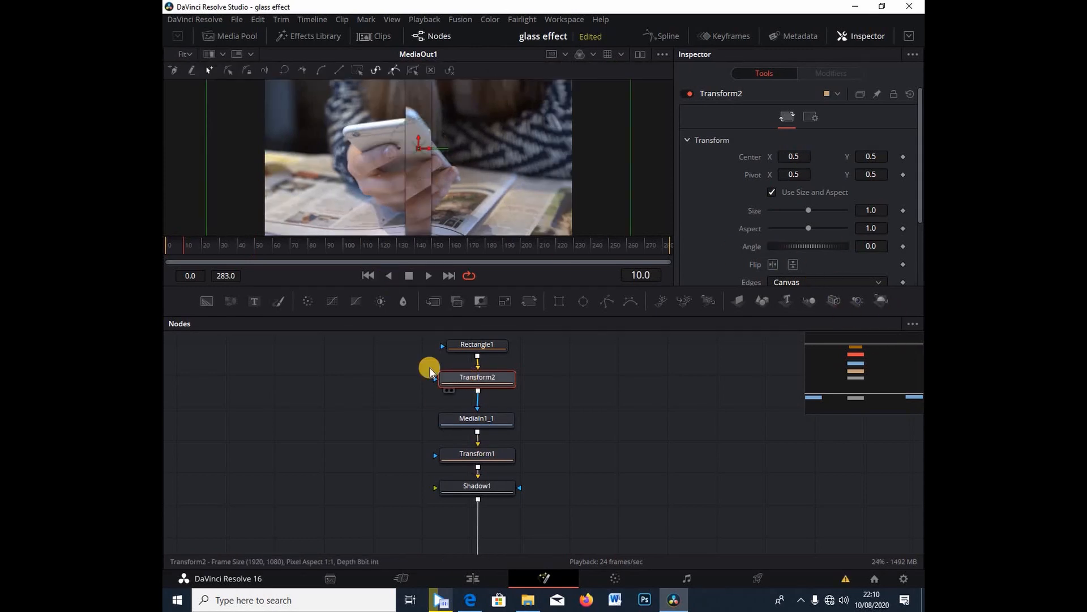
click(184, 250)
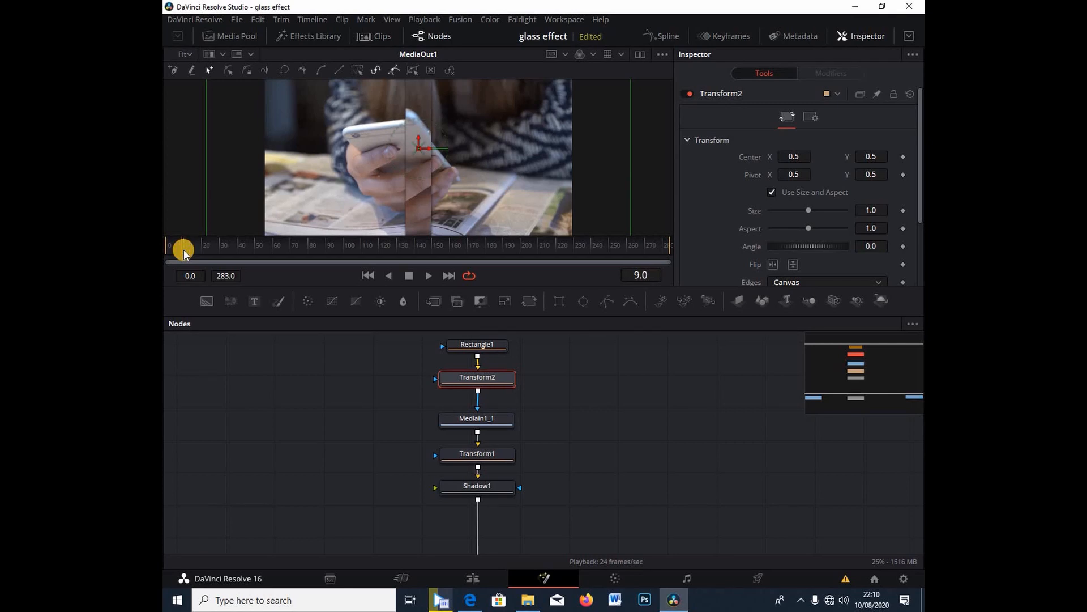
click(184, 250)
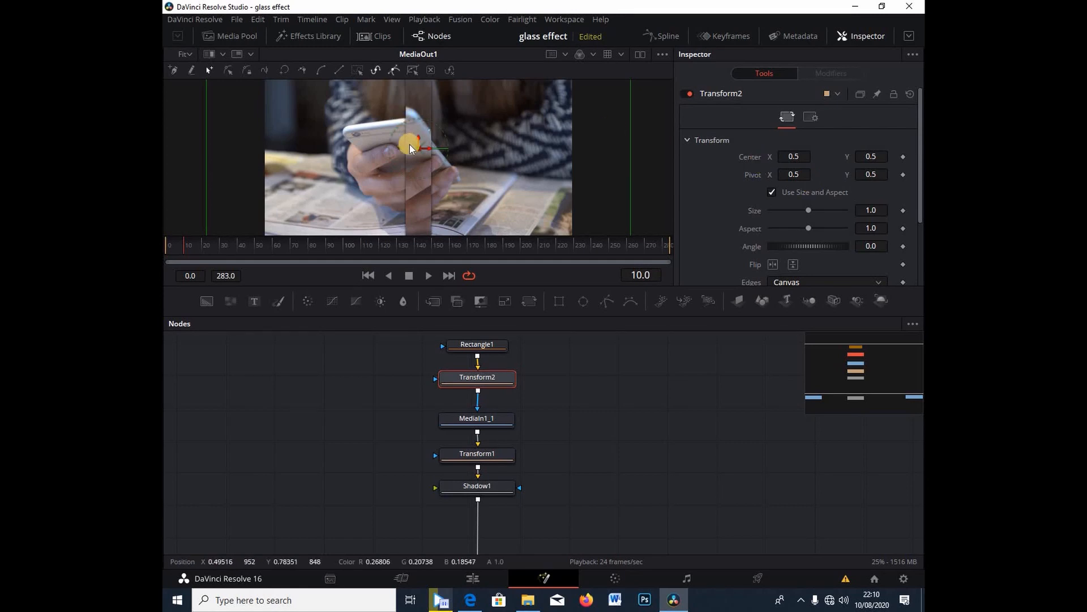
drag(418, 148, 249, 156)
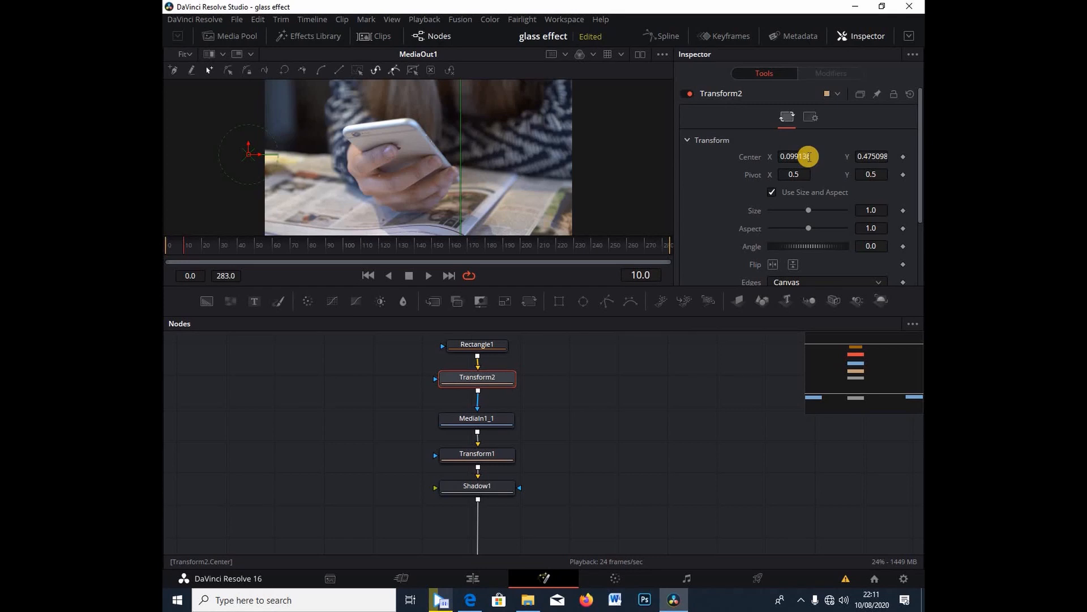
drag(807, 157, 804, 157)
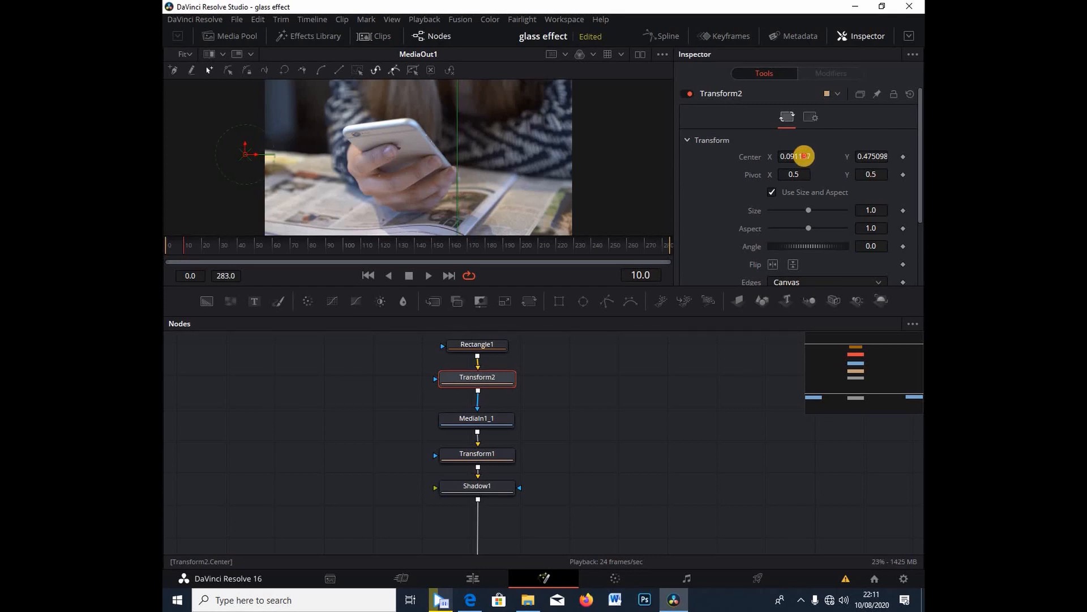
click(903, 157)
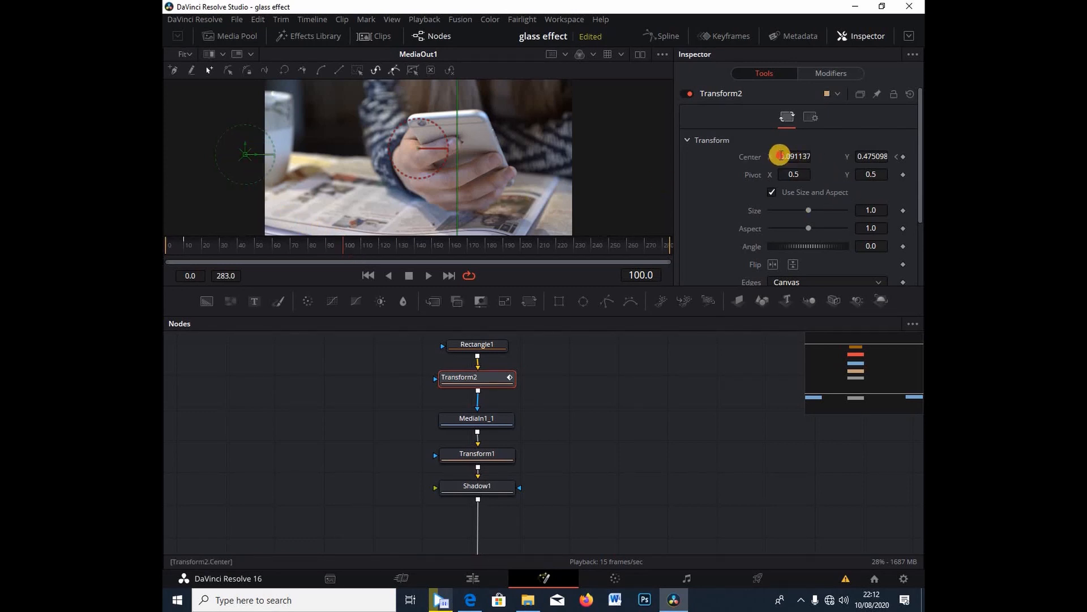
At frame 100, set Transform2's center X to 0.892137 so the strip travels across the image
drag(781, 155, 876, 155)
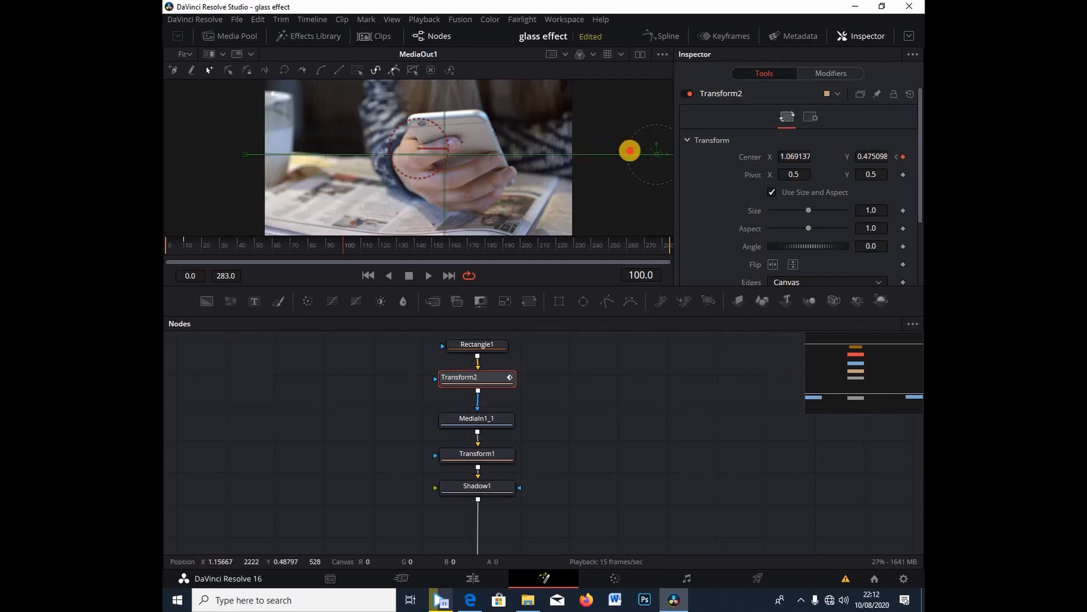
drag(630, 151, 520, 151)
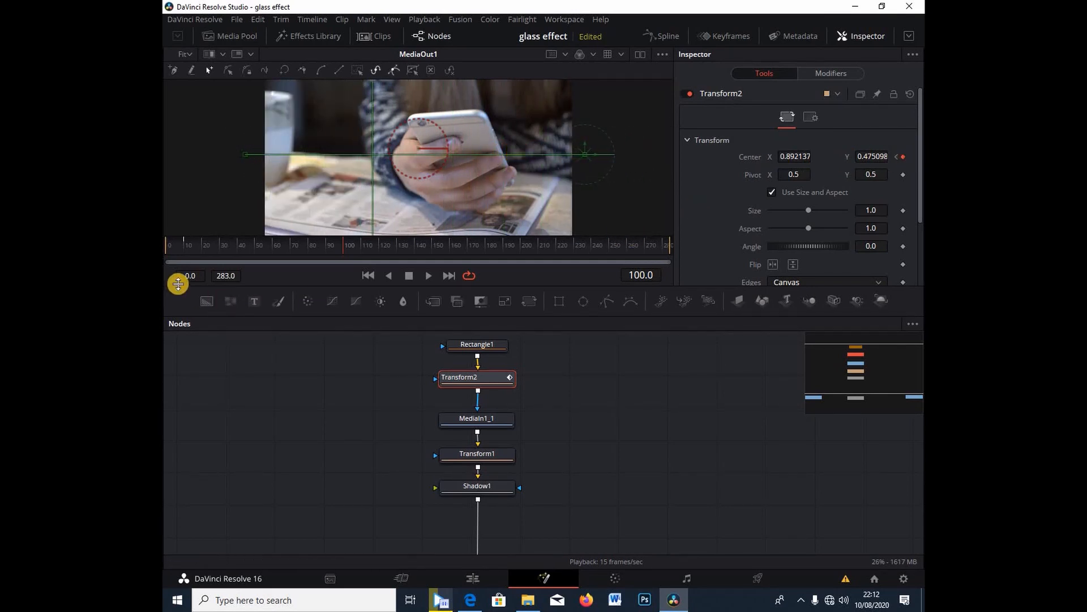
Play the strip animation from about frame 9 and inspect the composite at frames 100 and 57
click(183, 248)
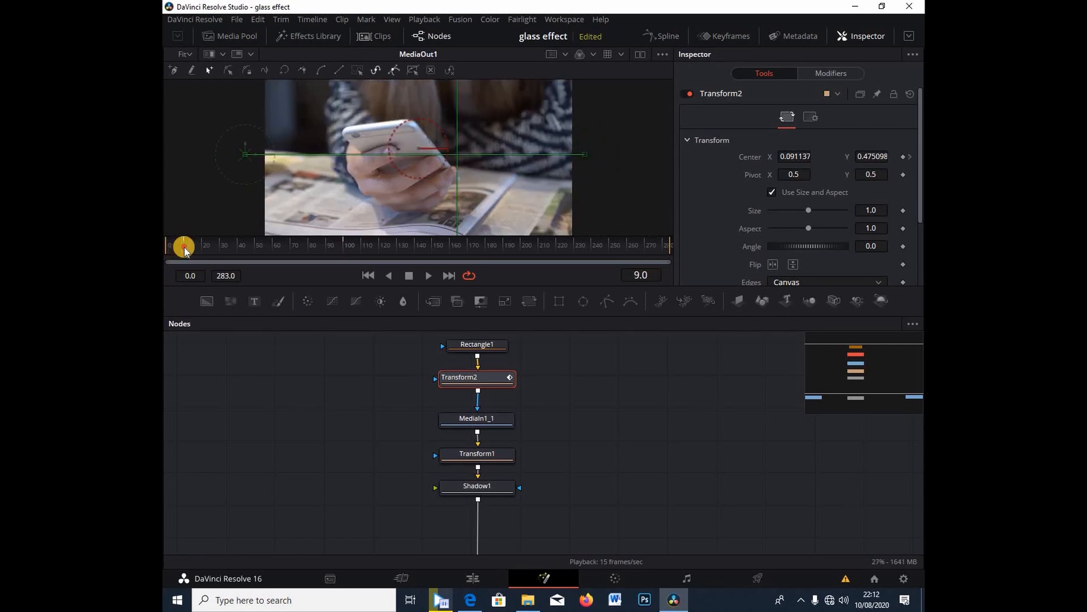
key(space)
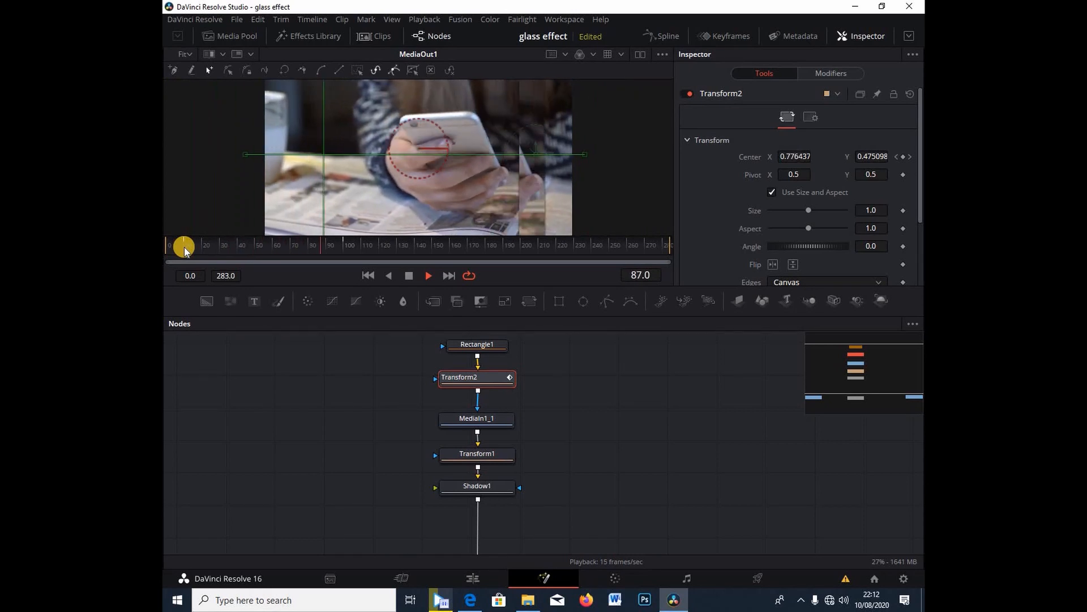
key(space)
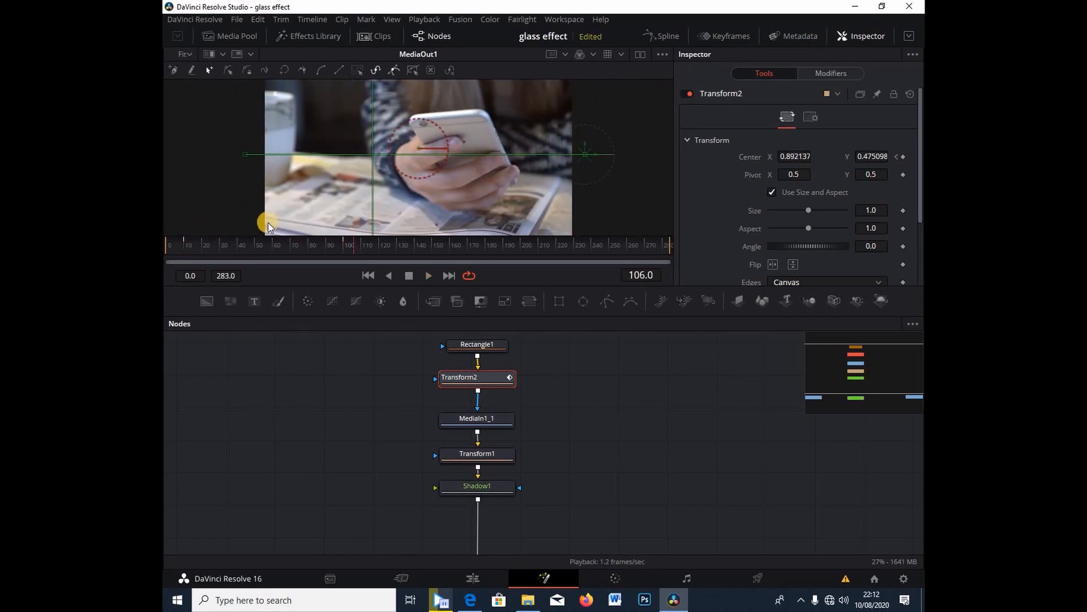
click(346, 249)
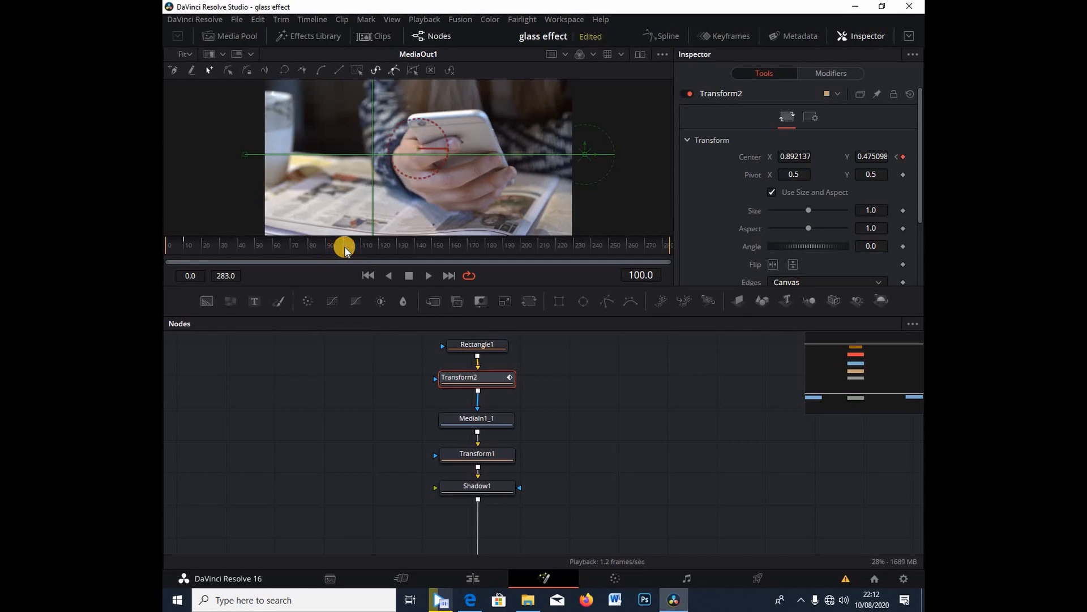
scroll(513, 351, down, 2)
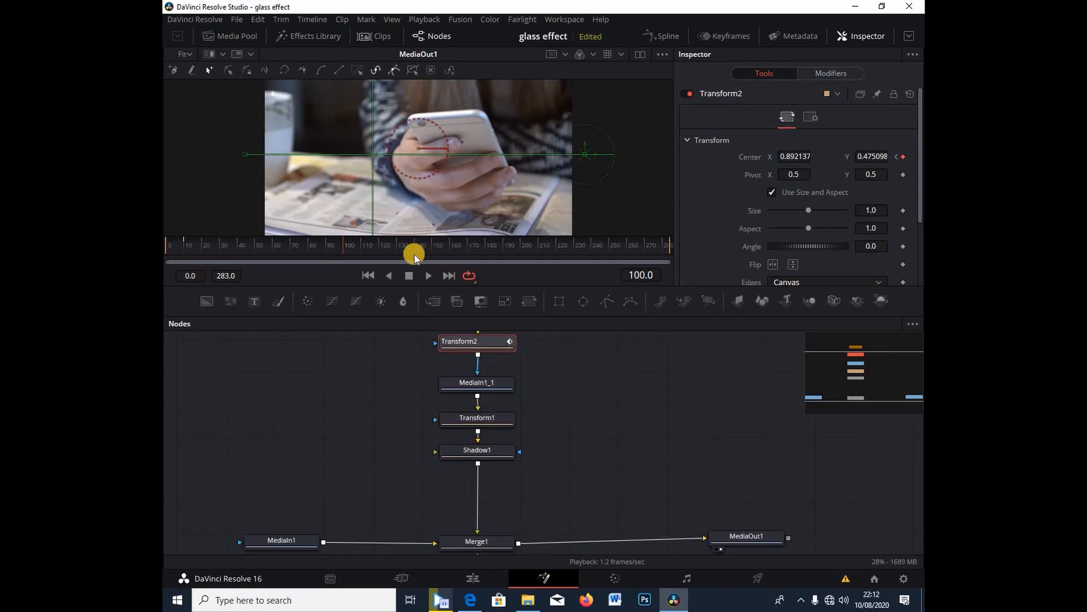
click(268, 248)
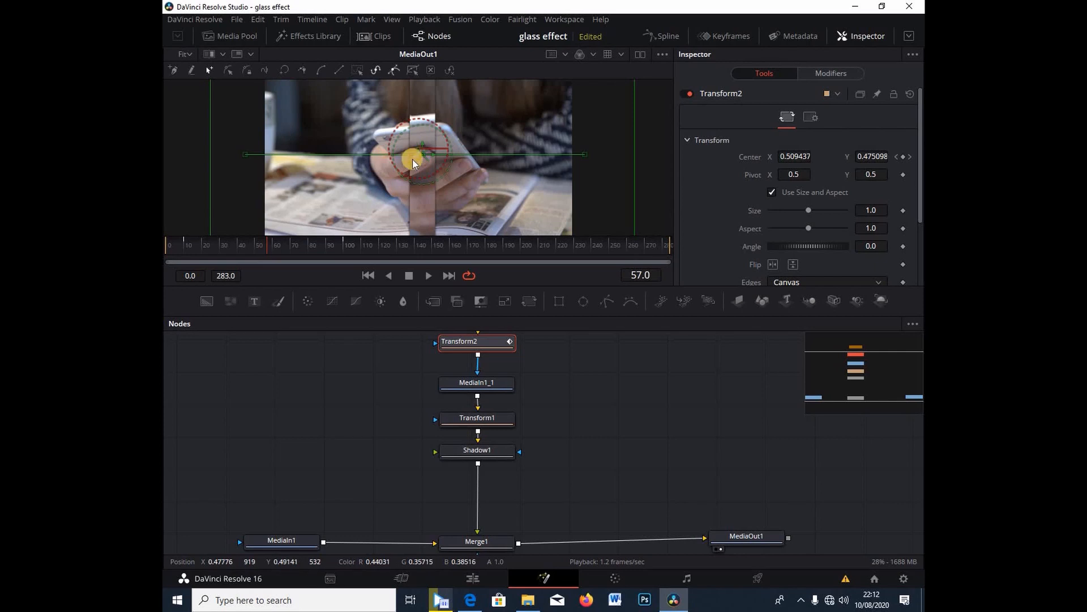
click(722, 536)
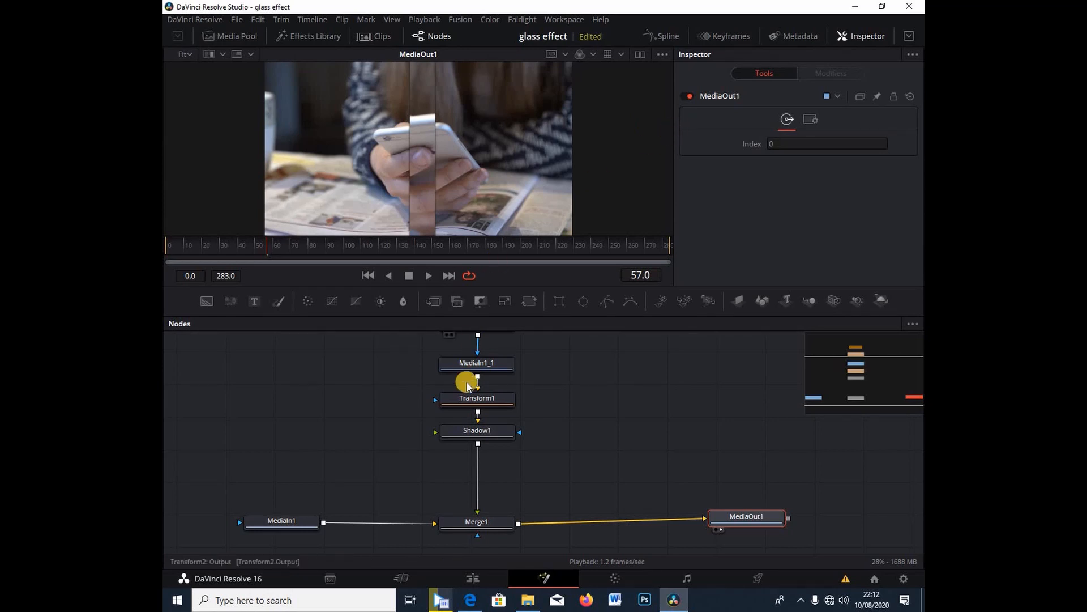
scroll(548, 368, up, 2)
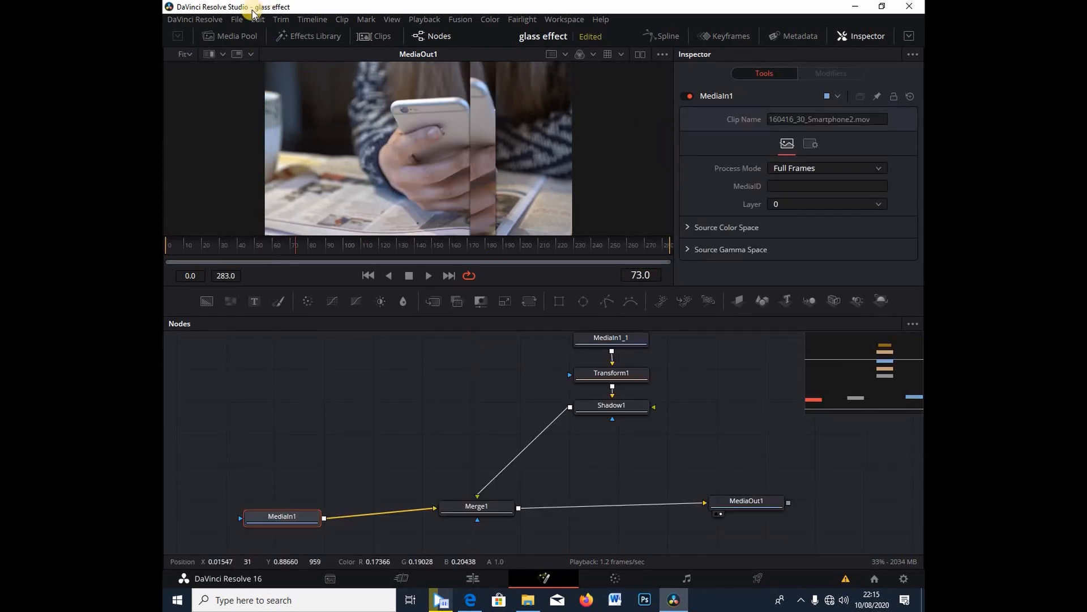
Add the 171215_B_38.mp4 clip from the media pool above MediaIn1 and display it in the first viewer
click(249, 40)
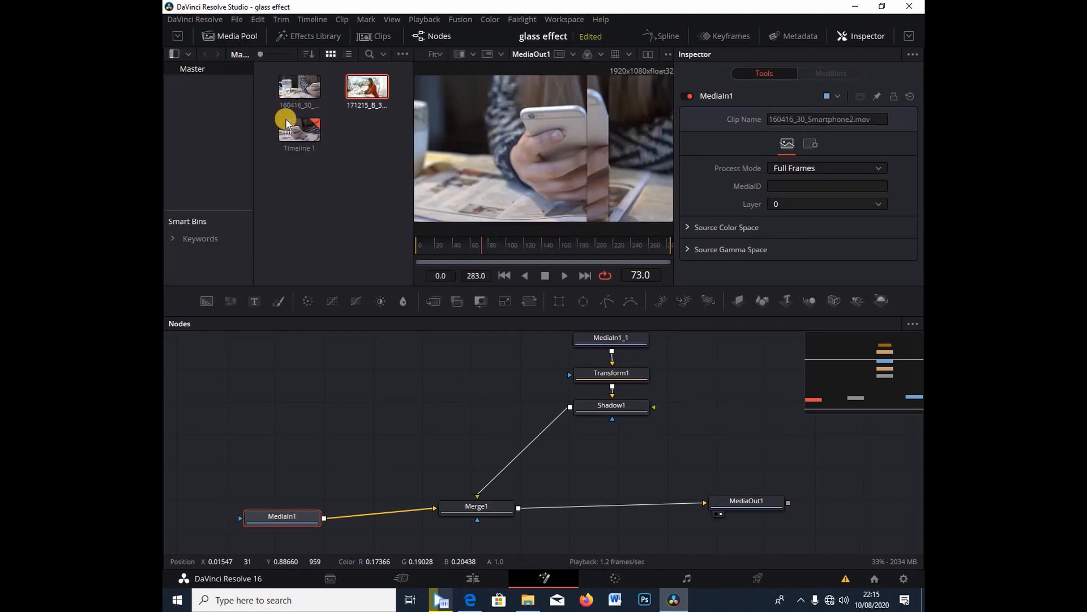
drag(321, 248, 301, 391)
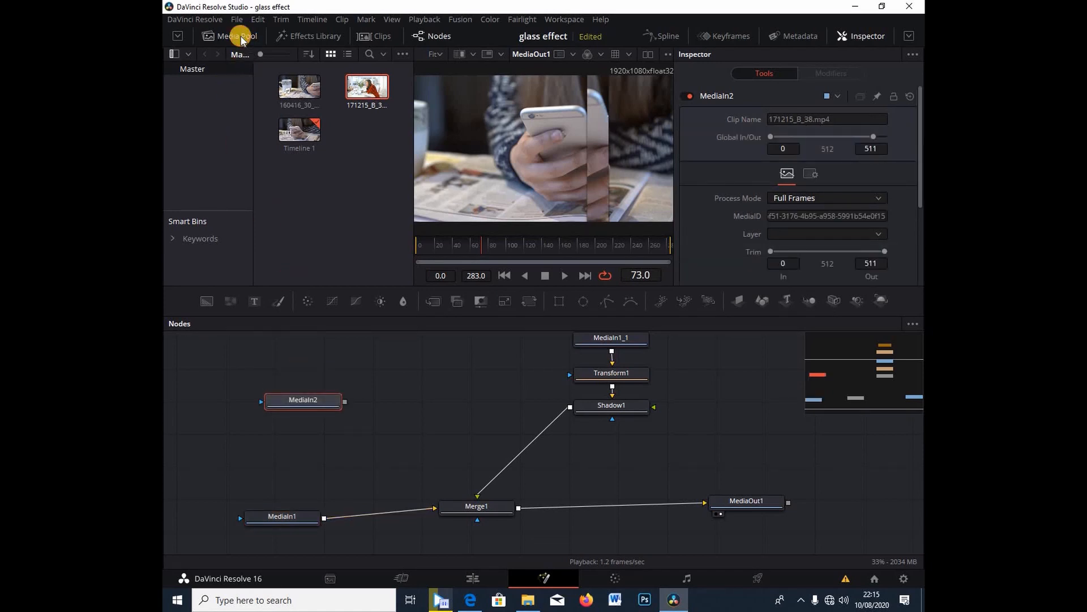
click(240, 40)
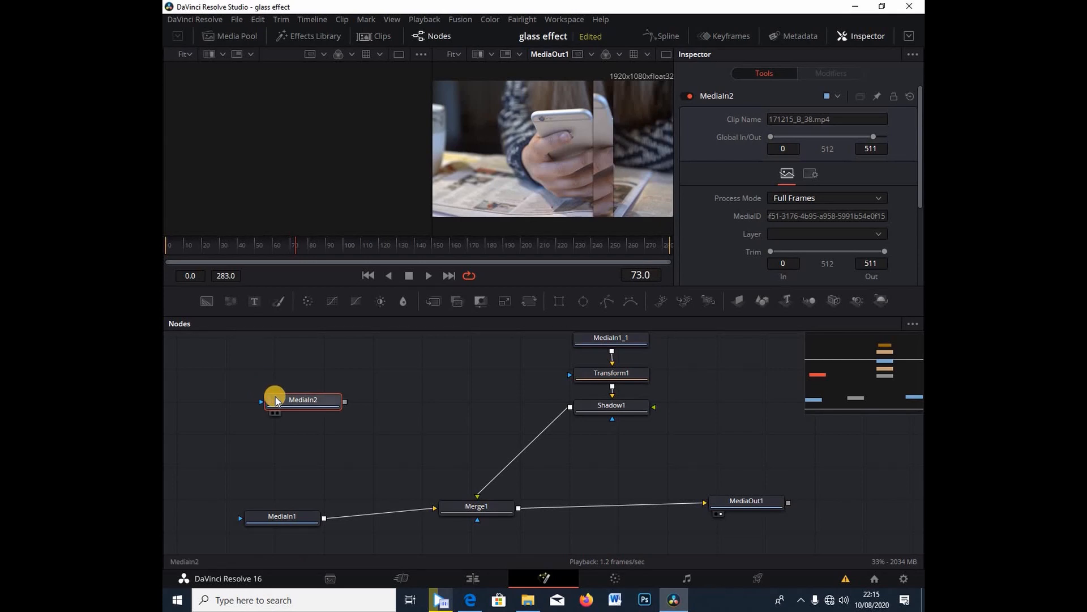
key(1)
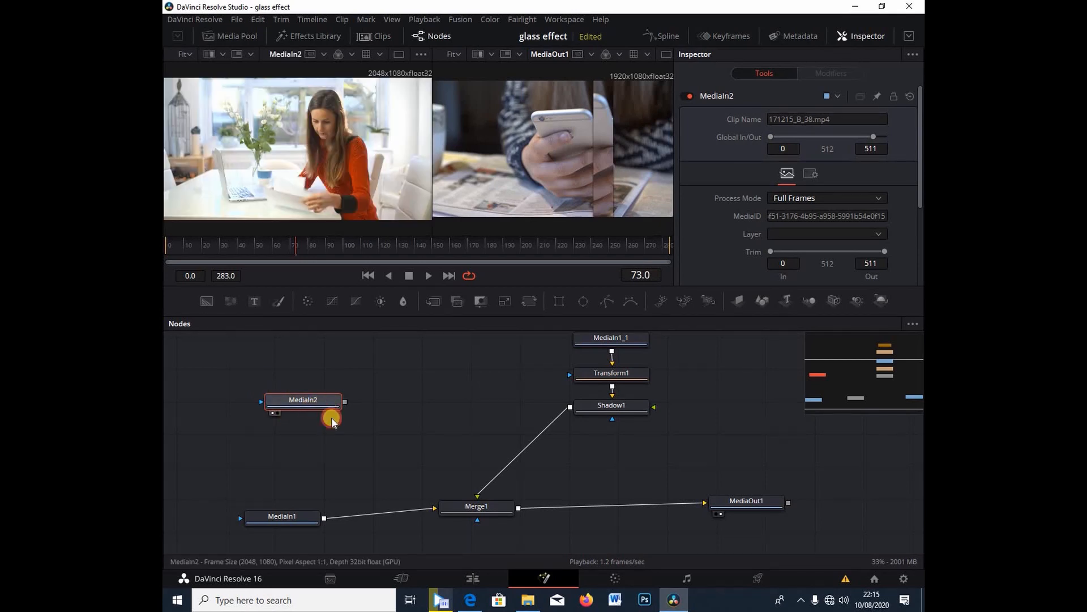
drag(315, 408, 332, 425)
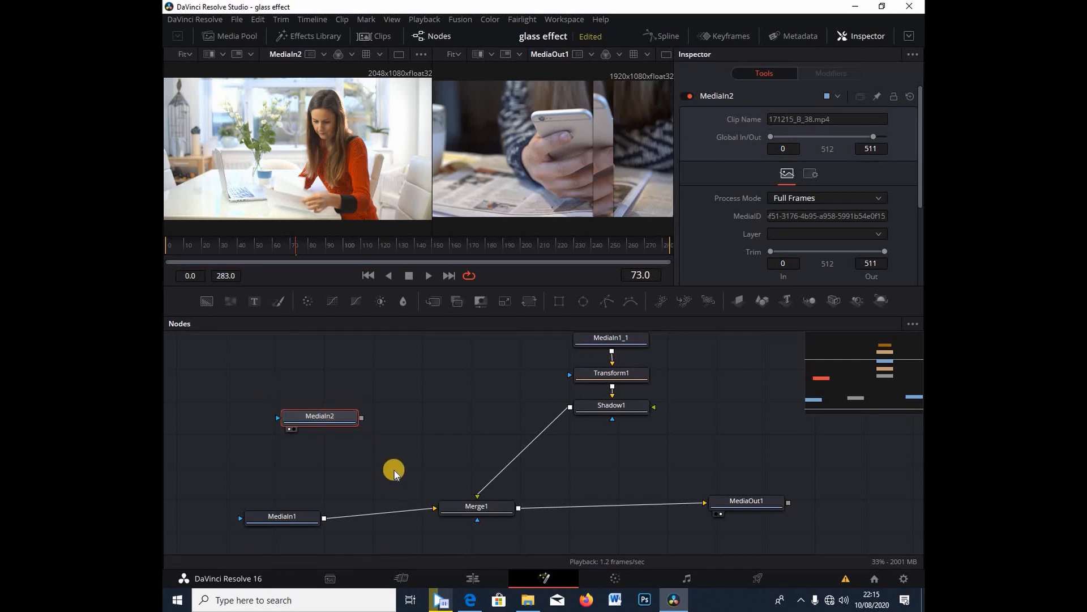
drag(344, 422, 345, 434)
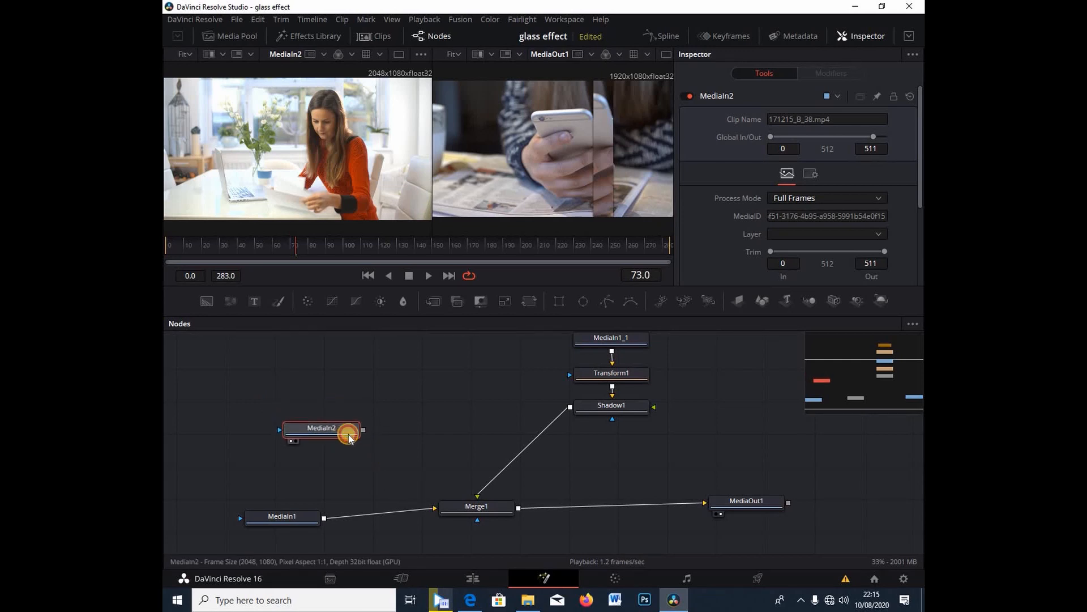
Insert a Merge node between MediaIn1 and Merge1, and connect MediaIn2 from directly above as its foreground
drag(473, 507, 479, 507)
drag(549, 511, 594, 500)
drag(748, 501, 770, 498)
drag(434, 300, 401, 507)
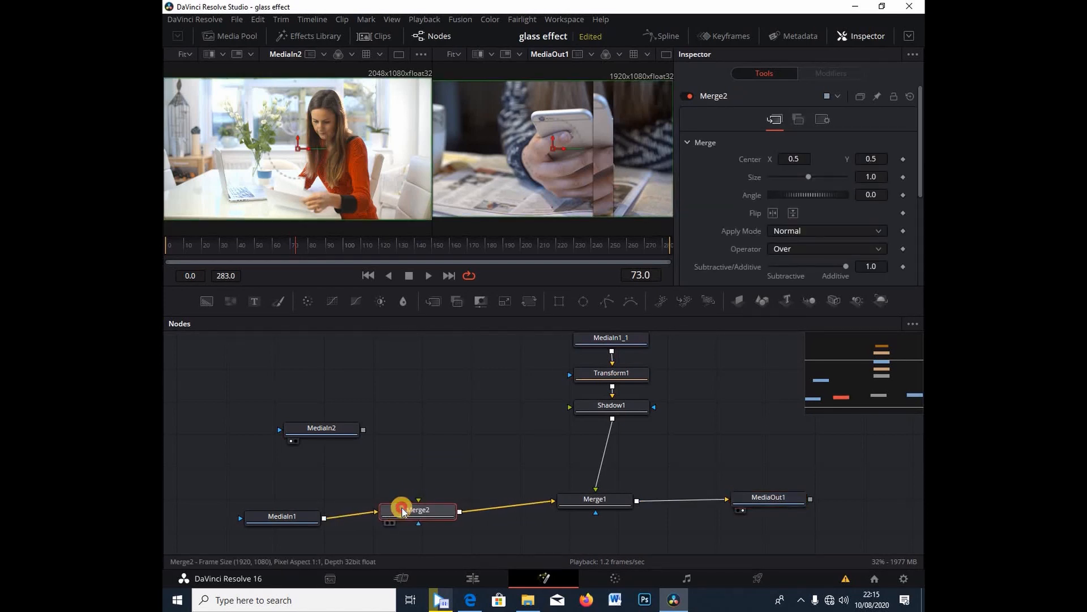
drag(364, 429, 413, 515)
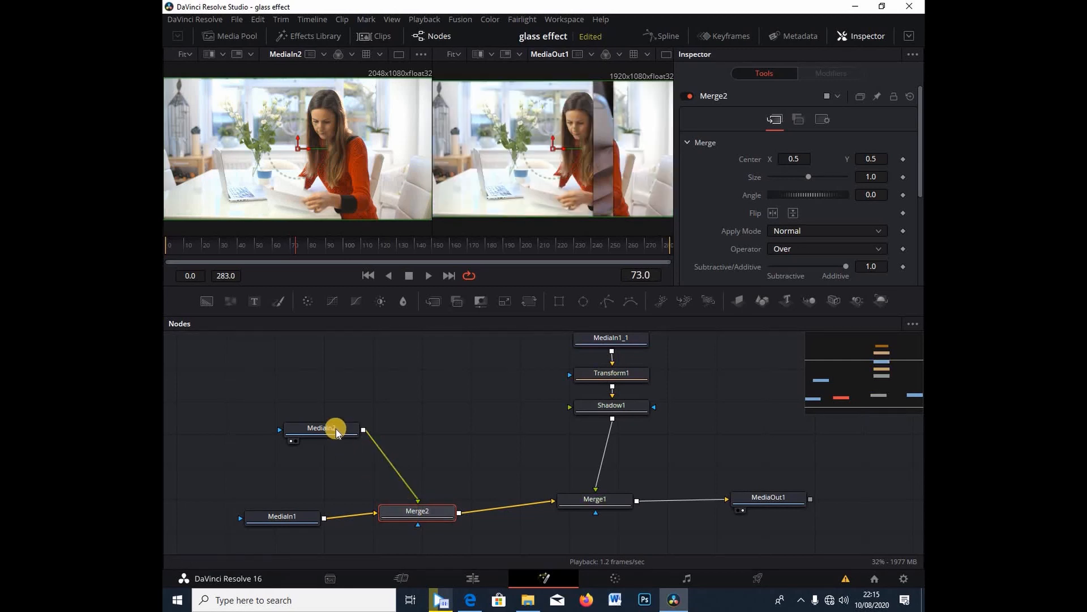
drag(335, 428, 430, 438)
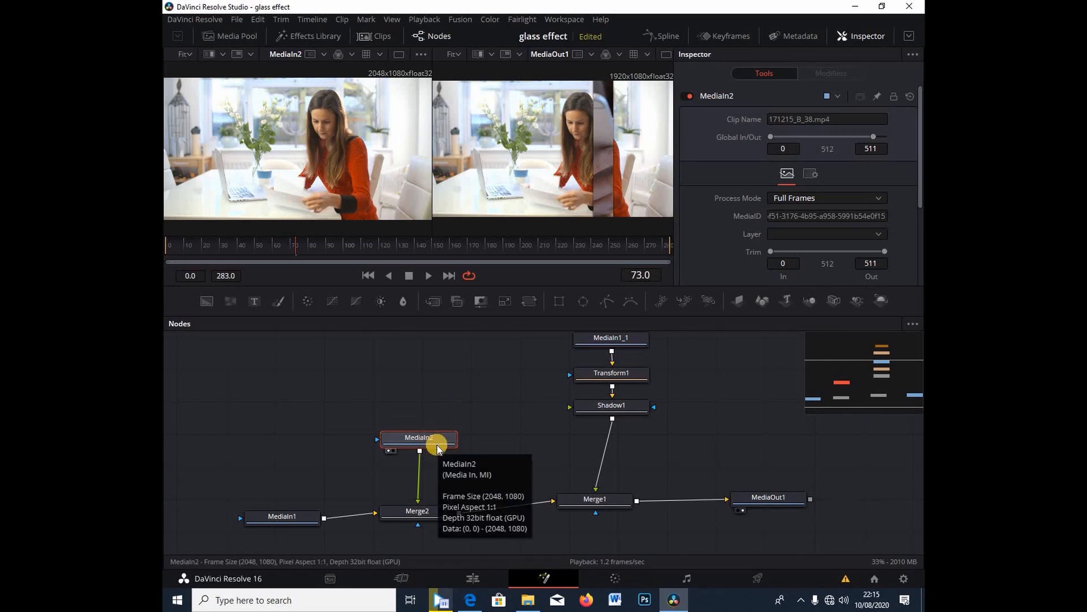
Rename the MediaIn2 node as laptop and shift it slightly within the node graph
key(F2)
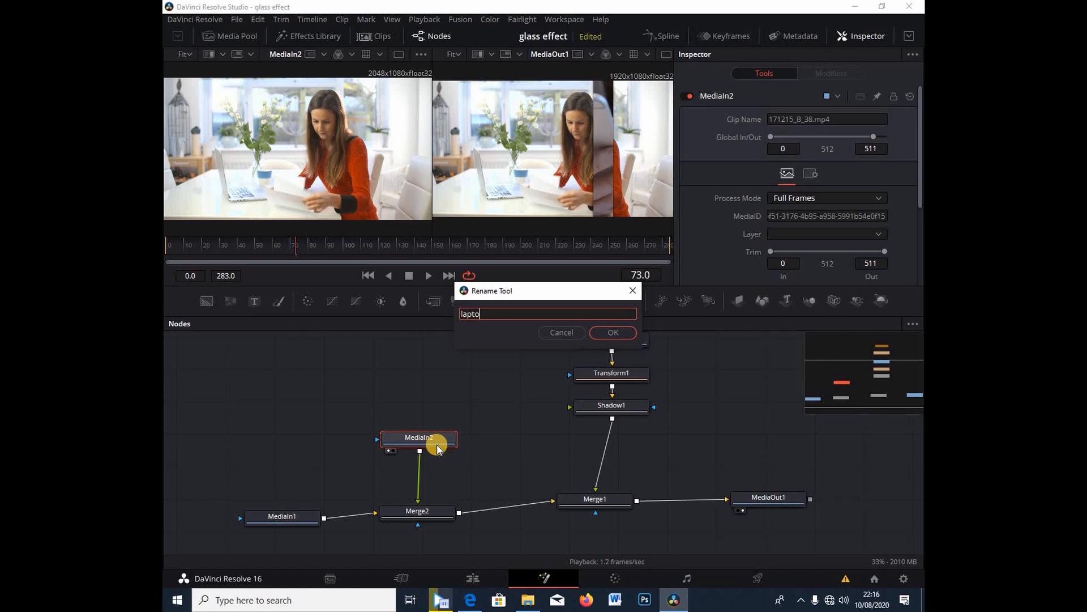
key(Return)
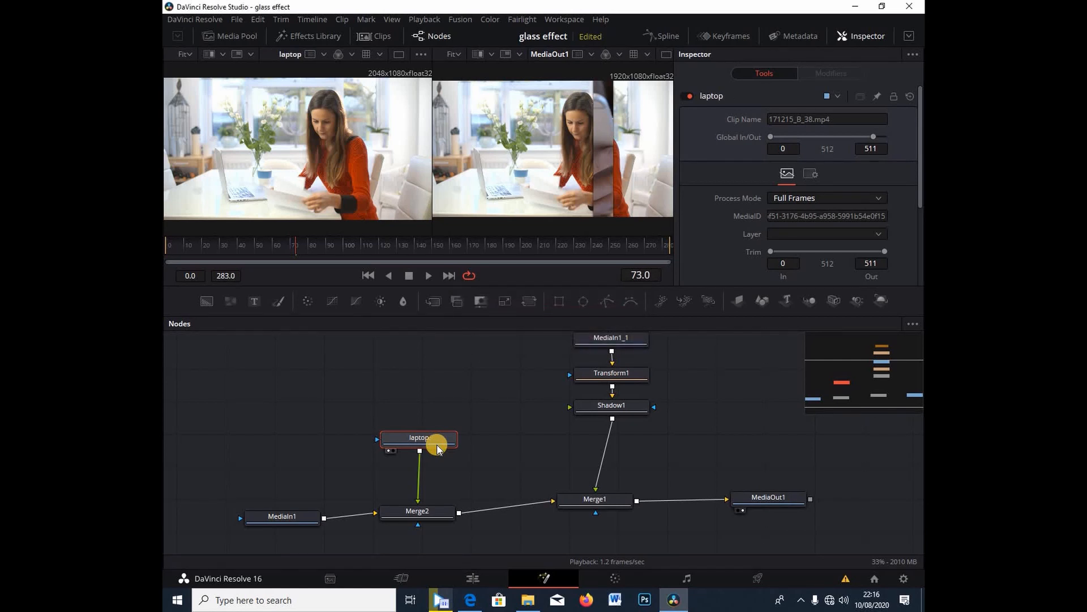
drag(433, 443, 420, 448)
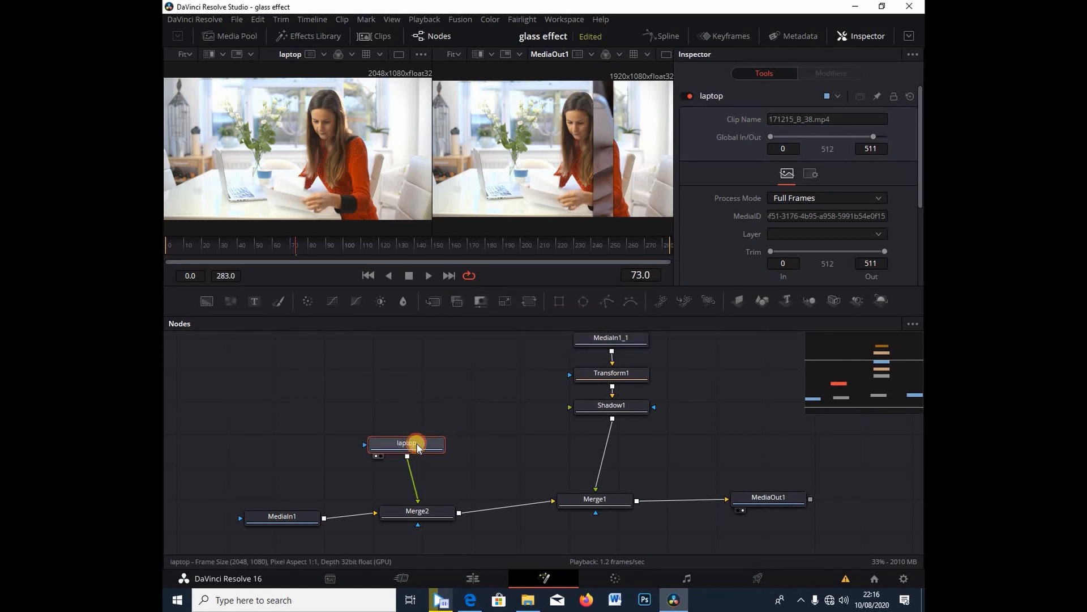
Add a Polygon mask to the laptop node and show MediaOut1 in a single viewer at frame 10
click(609, 301)
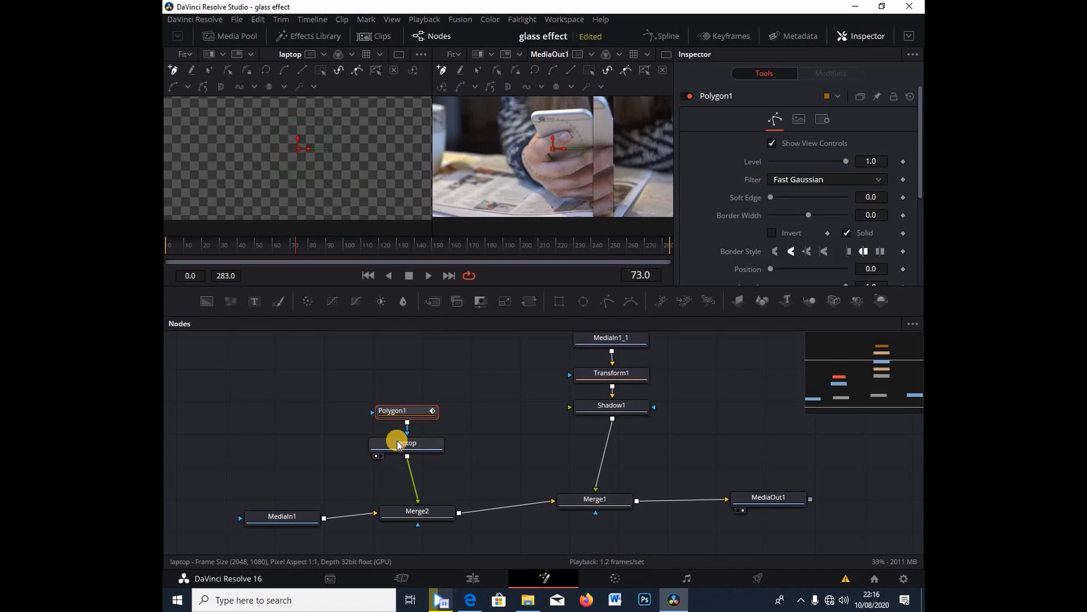
click(185, 248)
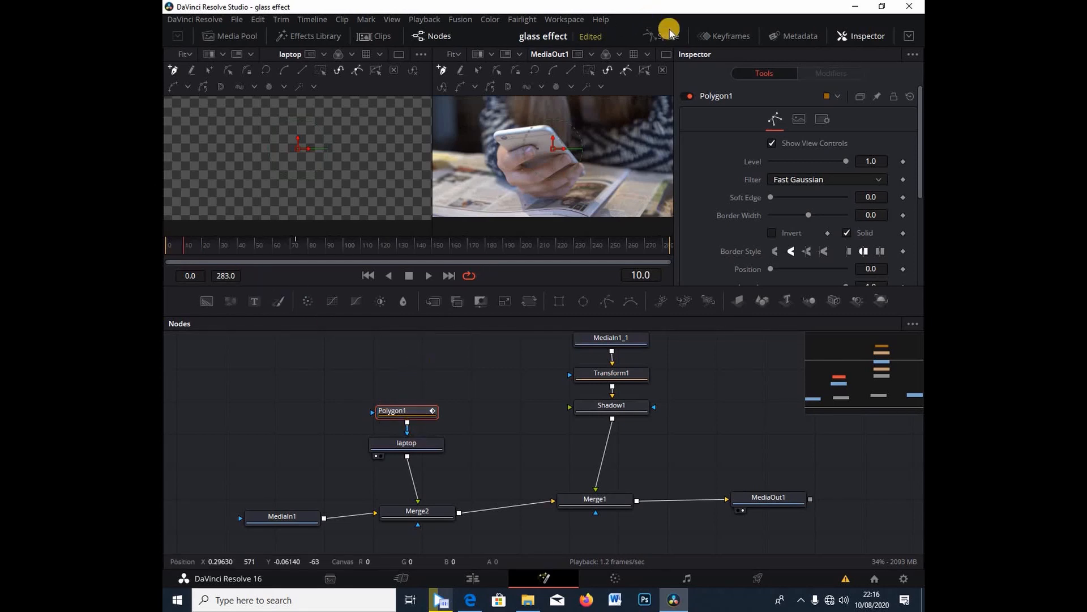
click(669, 54)
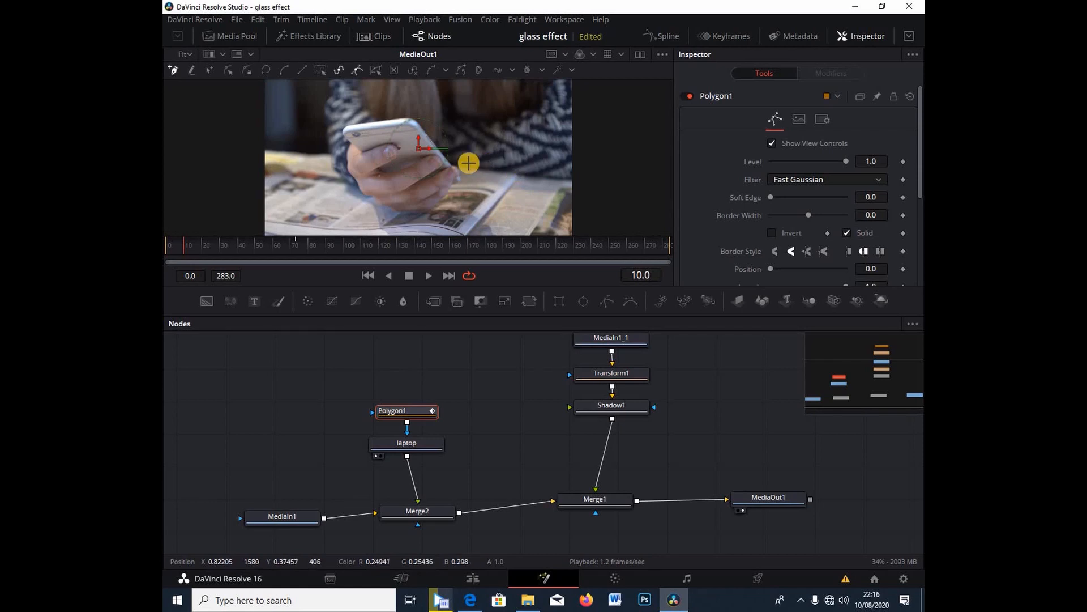
Step frame by frame from frame 10 to 20 to examine where the glass strip enters the picture
key(Right)
key(Right)
key(Right)
key(Right)
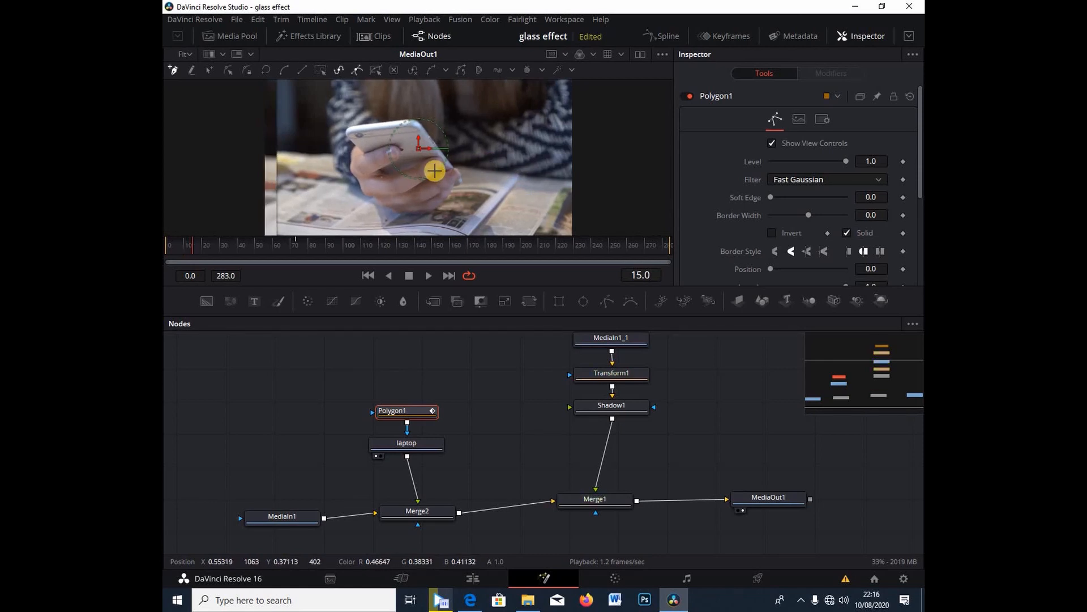
key(Right)
key(Right)
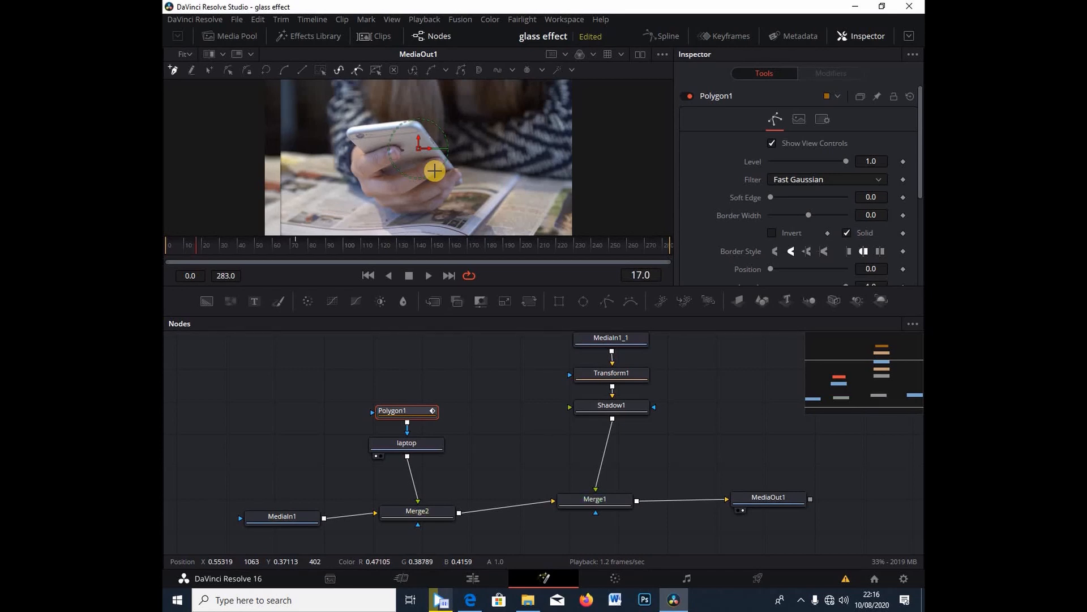
key(Right)
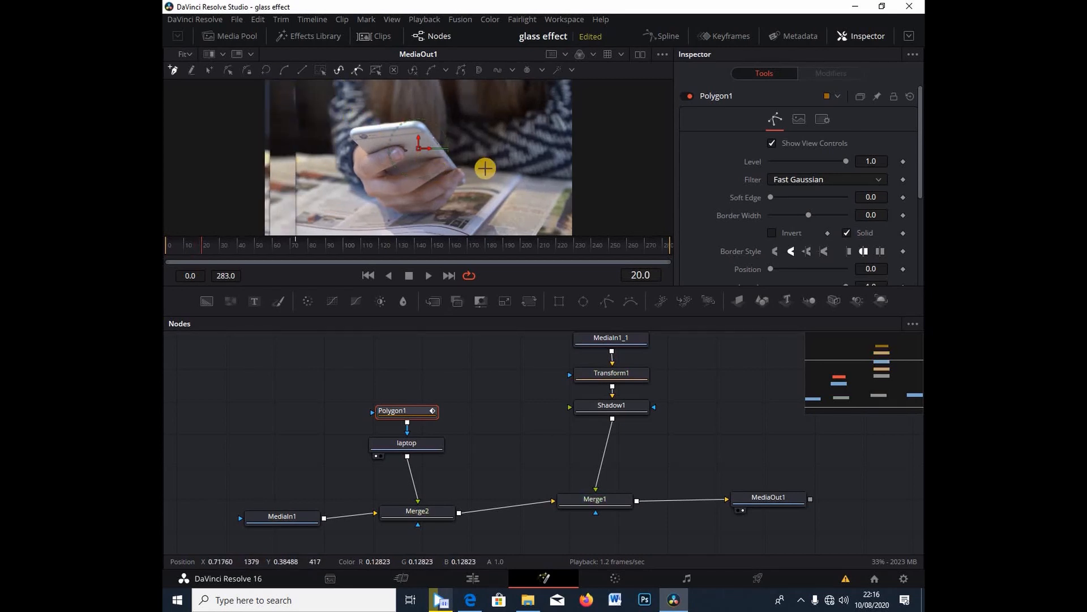
Draw a closed four-point polygon mask just outside the left edge of the picture at frame 20
scroll(485, 168, down, 1)
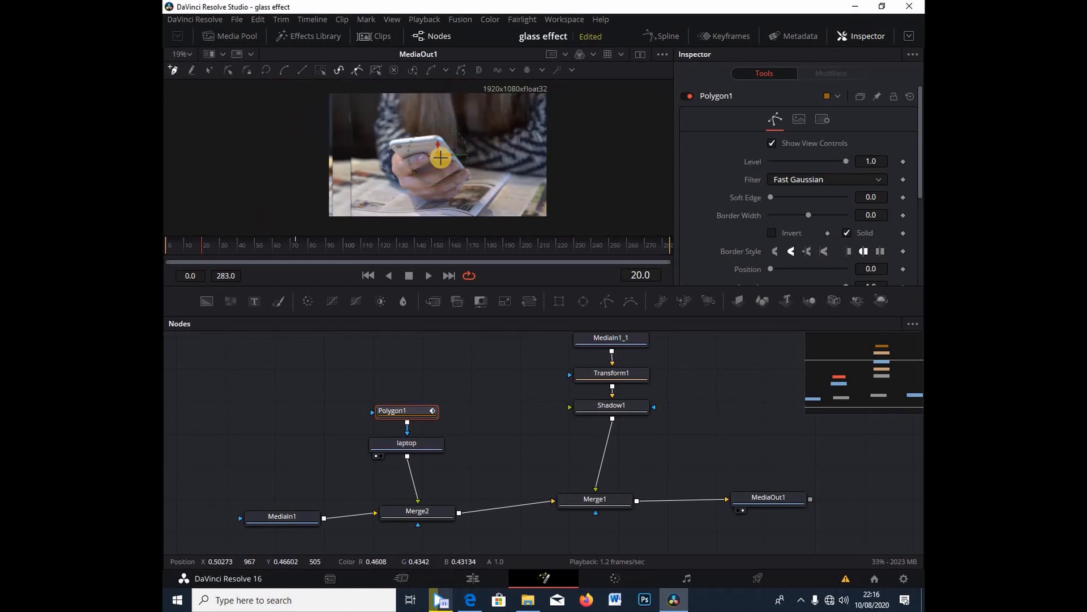
scroll(441, 157, down, 1)
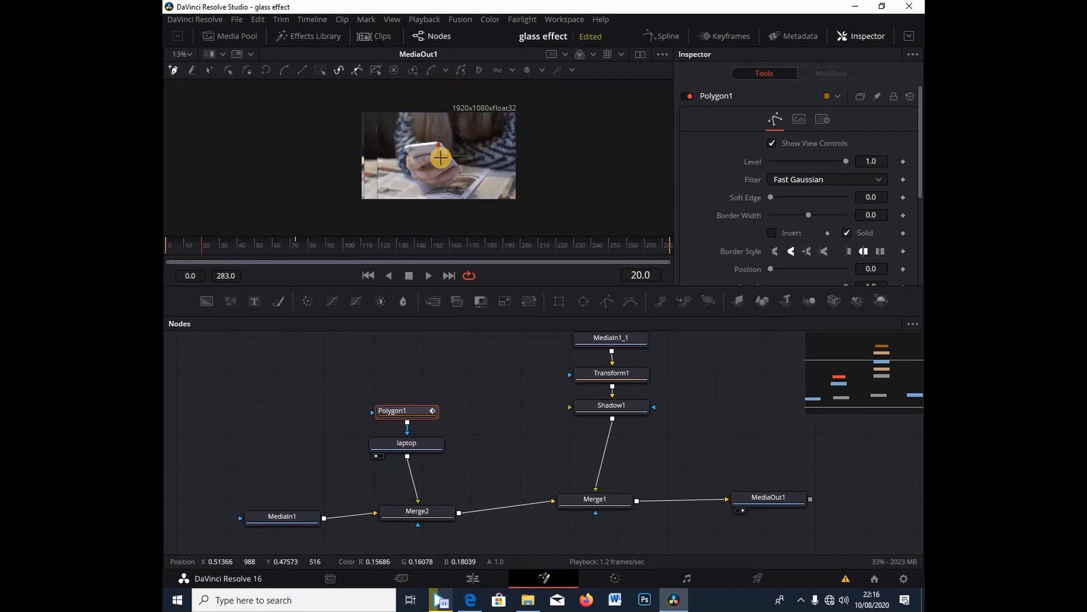
click(229, 110)
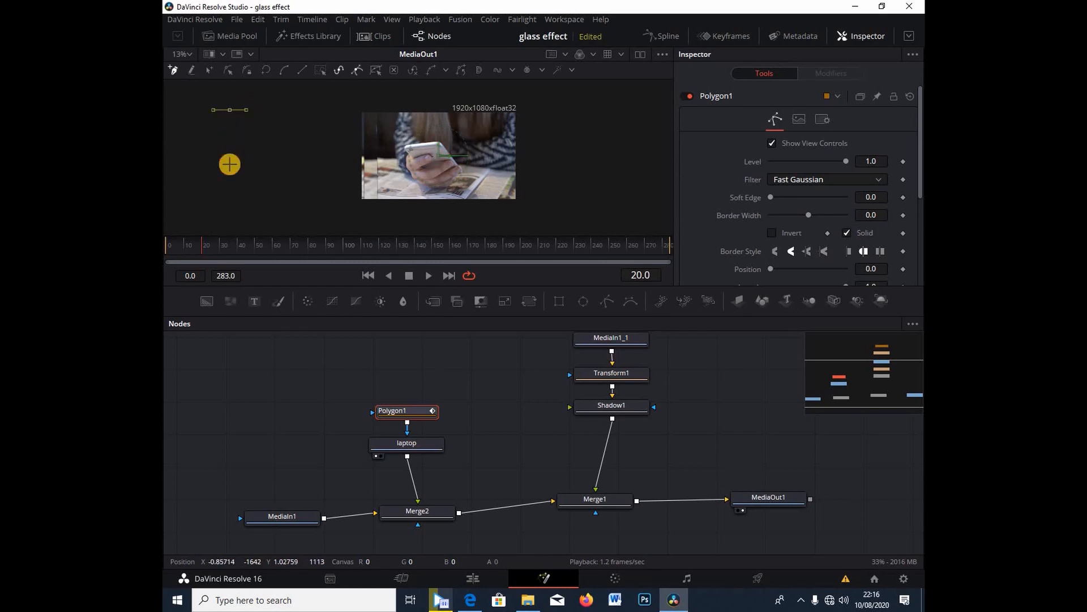
click(222, 201)
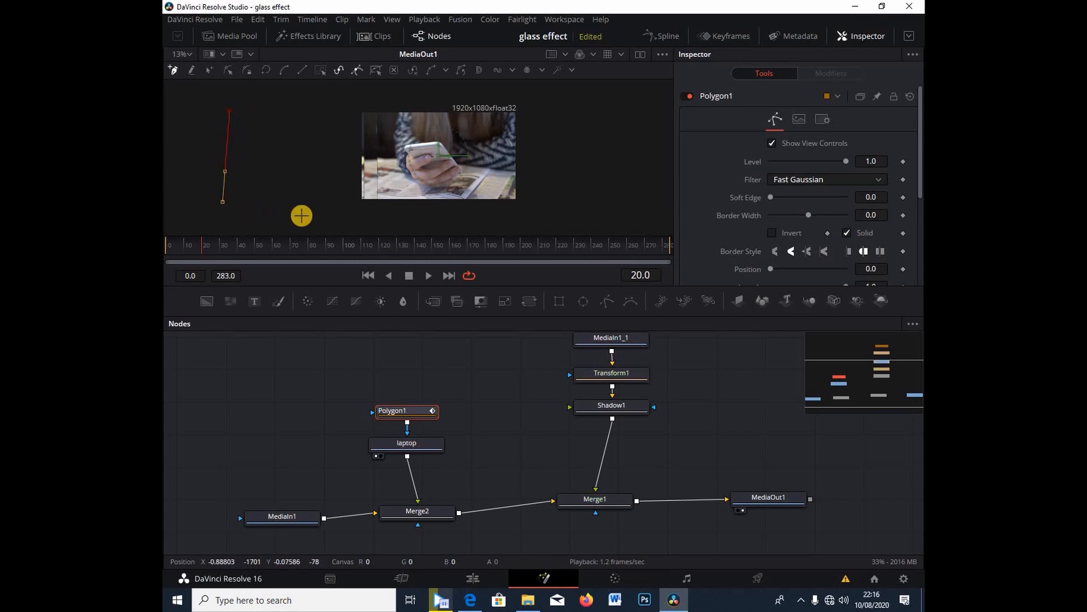
click(355, 213)
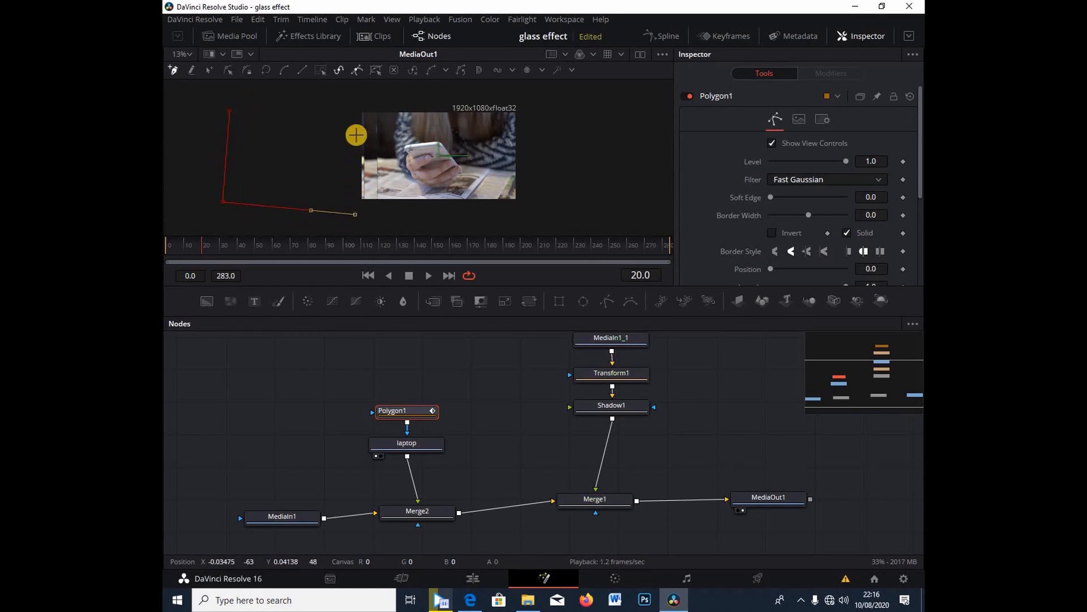
click(360, 97)
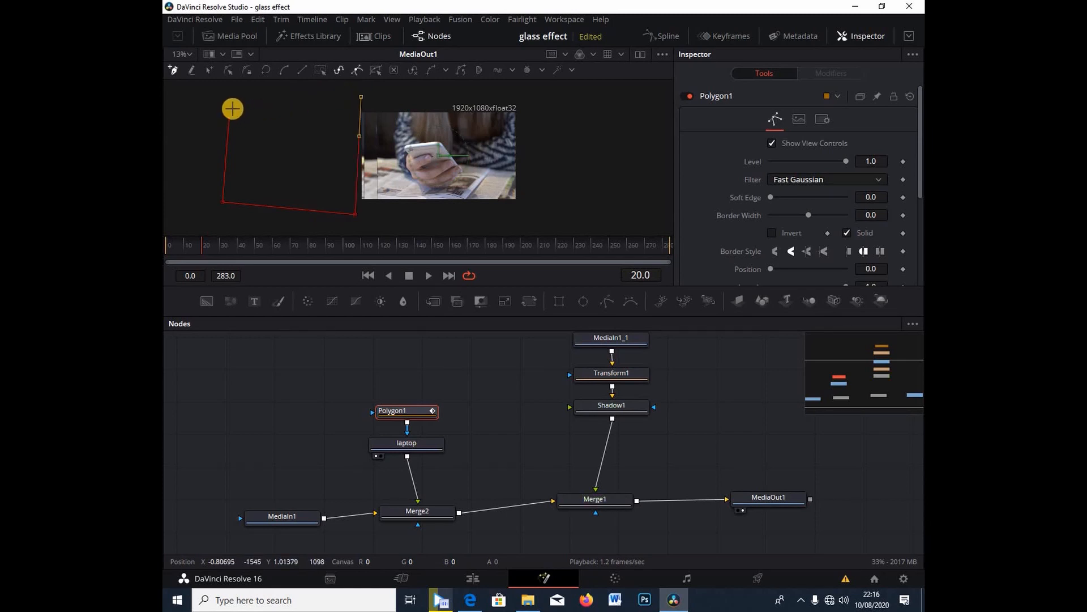
click(231, 109)
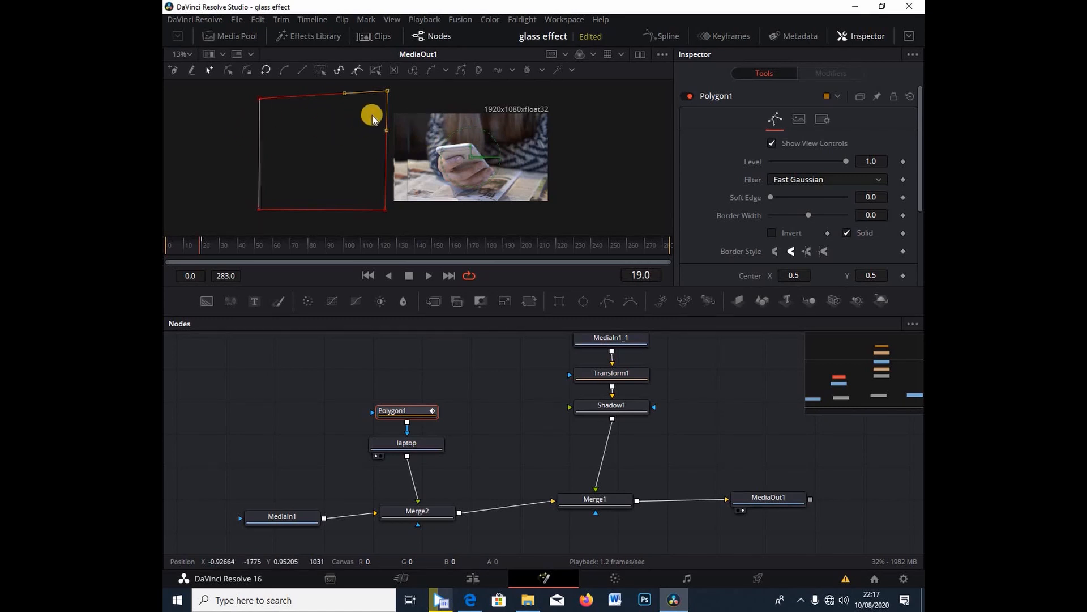
At frame 19, move the mask's upper-right and lower-right corners onto the left edge of the picture
scroll(377, 116, up, 2)
drag(388, 130, 395, 128)
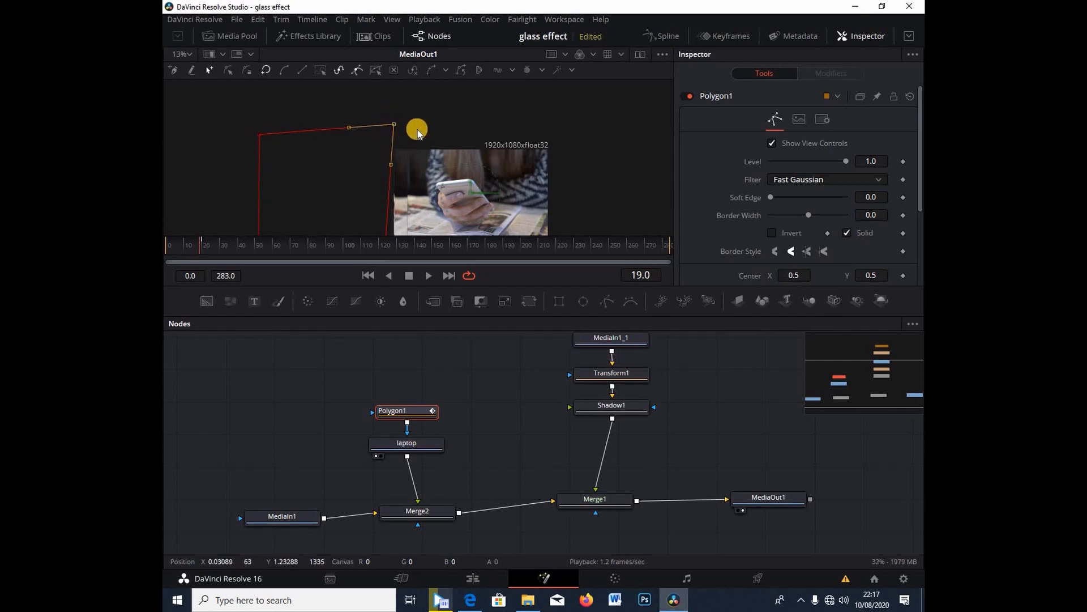
scroll(410, 127, down, 2)
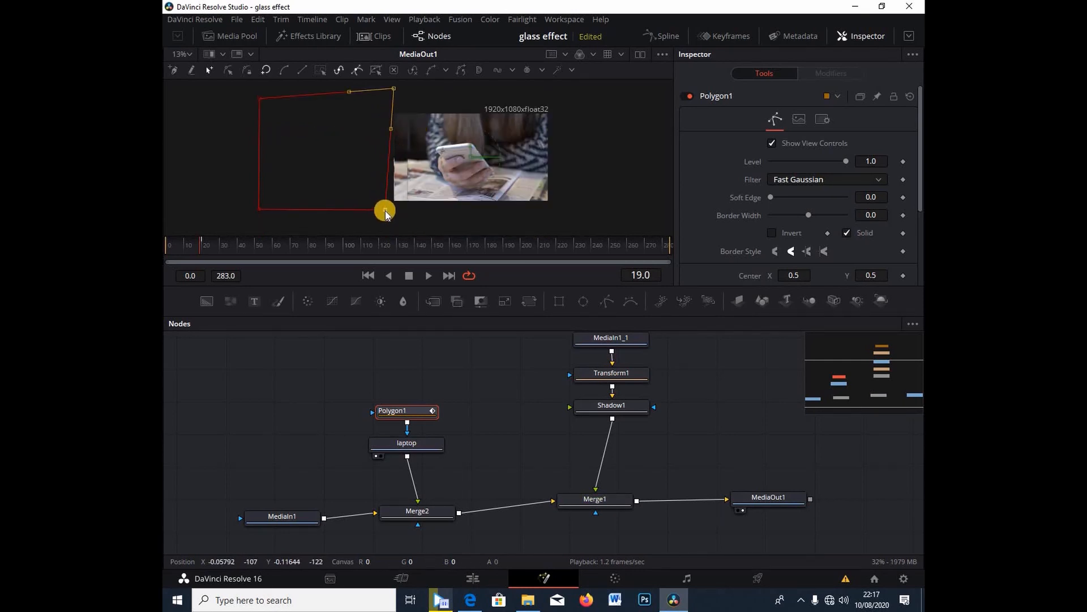
drag(385, 210, 395, 211)
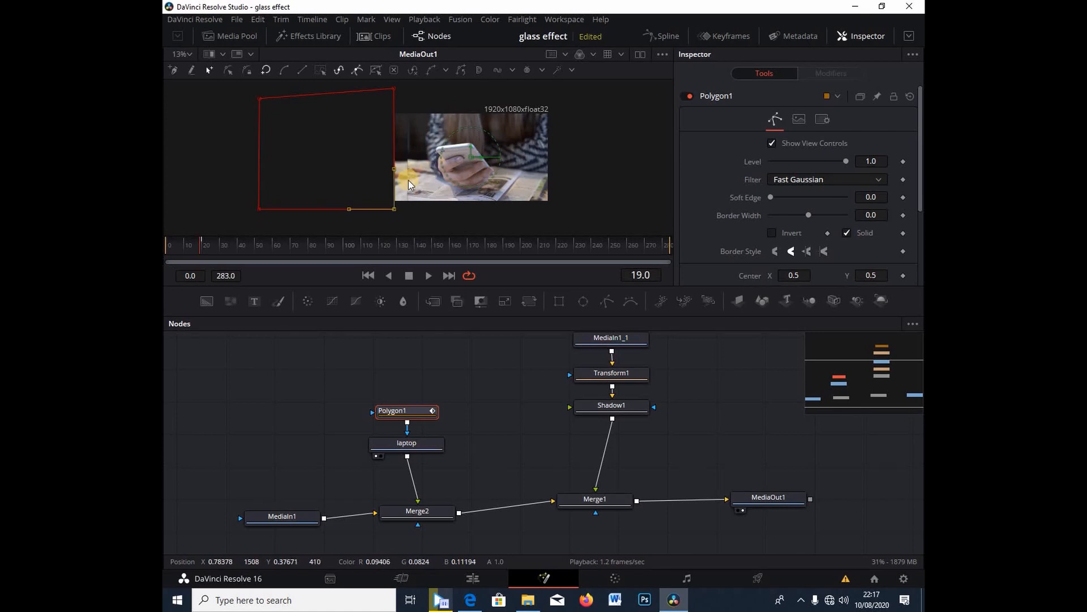
At frame 19, fine-tune the mask's right side so it follows the left edge of the glass strip
scroll(395, 202, up, 3)
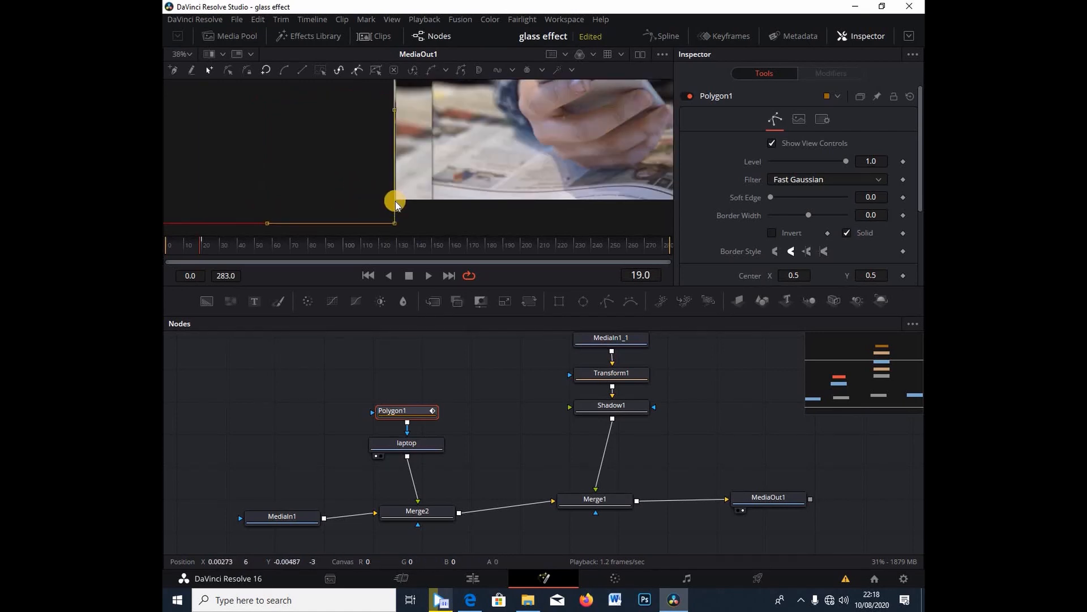
scroll(395, 201, up, 1)
scroll(395, 203, up, 1)
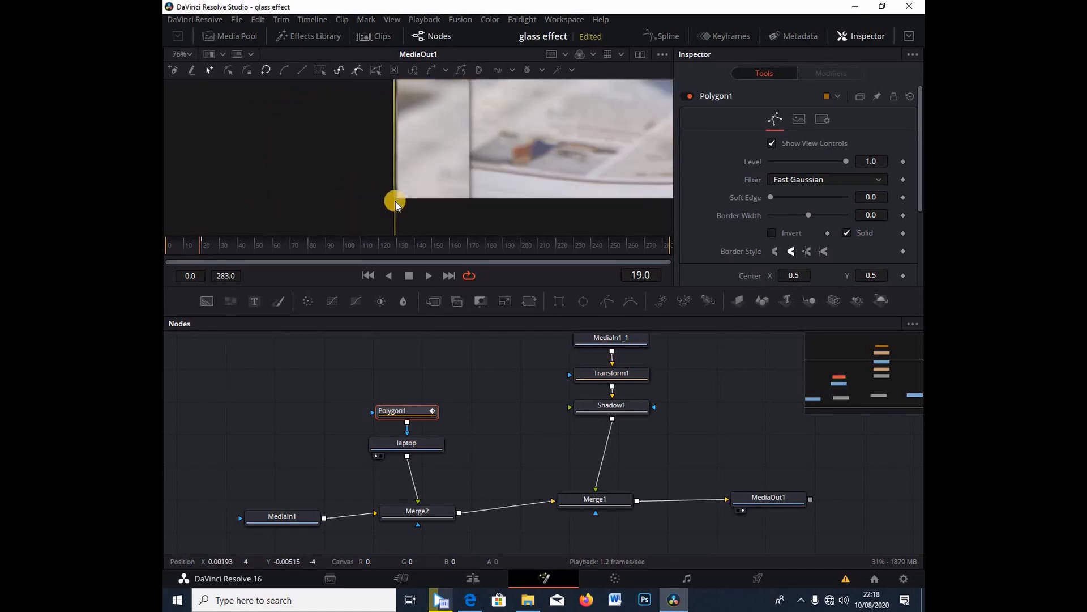
scroll(396, 179, down, 1)
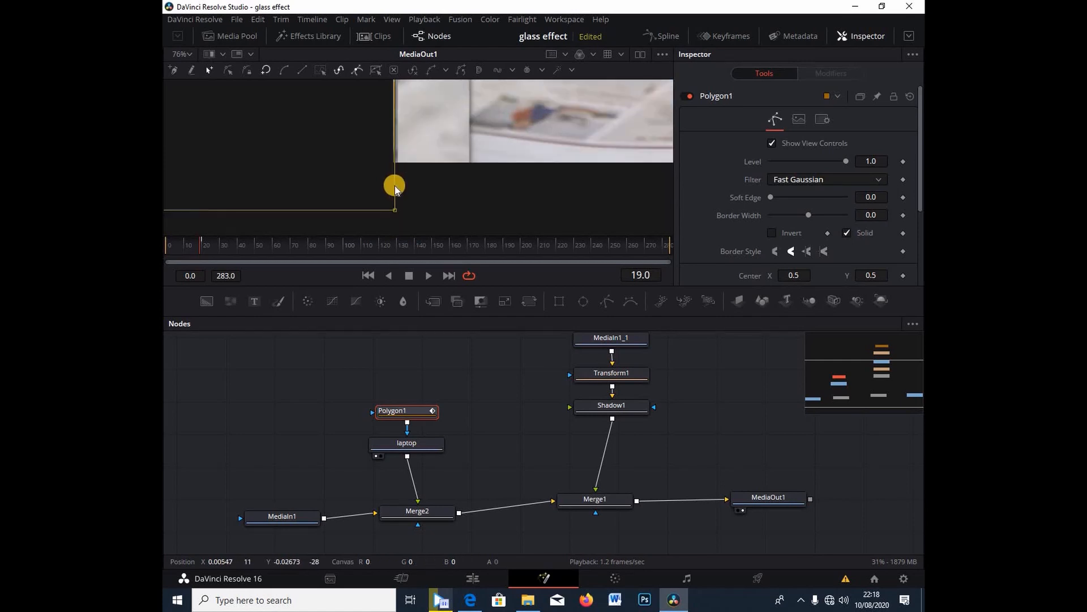
drag(395, 211, 397, 211)
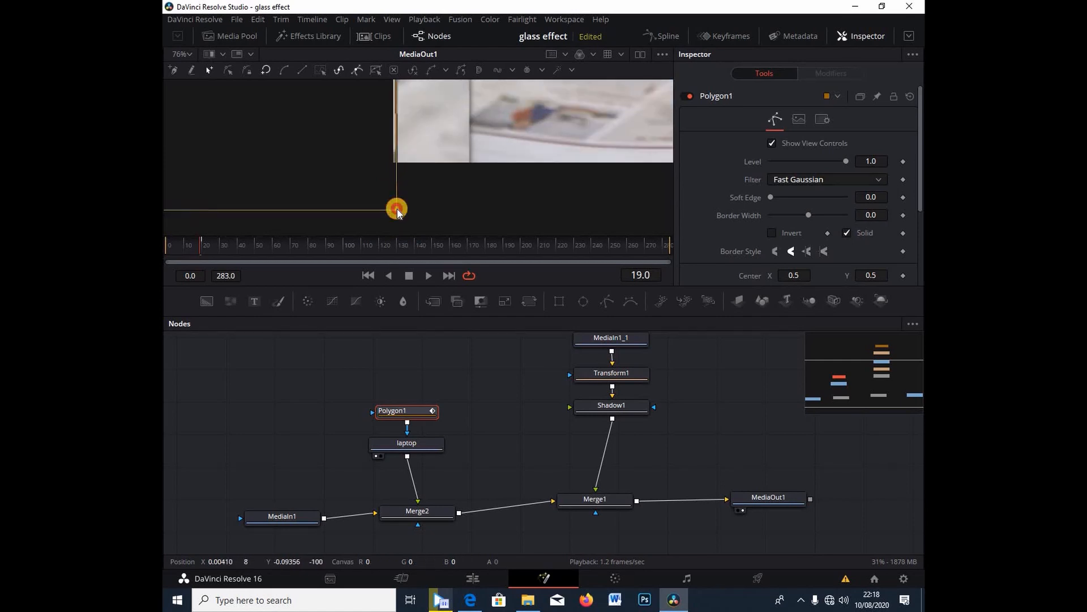
scroll(413, 190, up, 4)
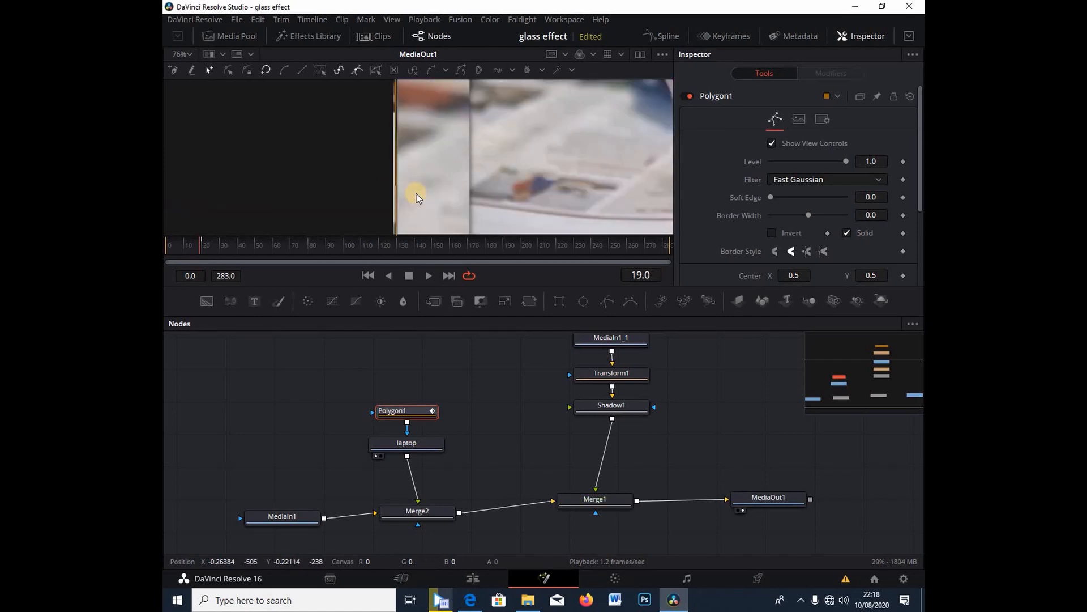
scroll(407, 161, up, 5)
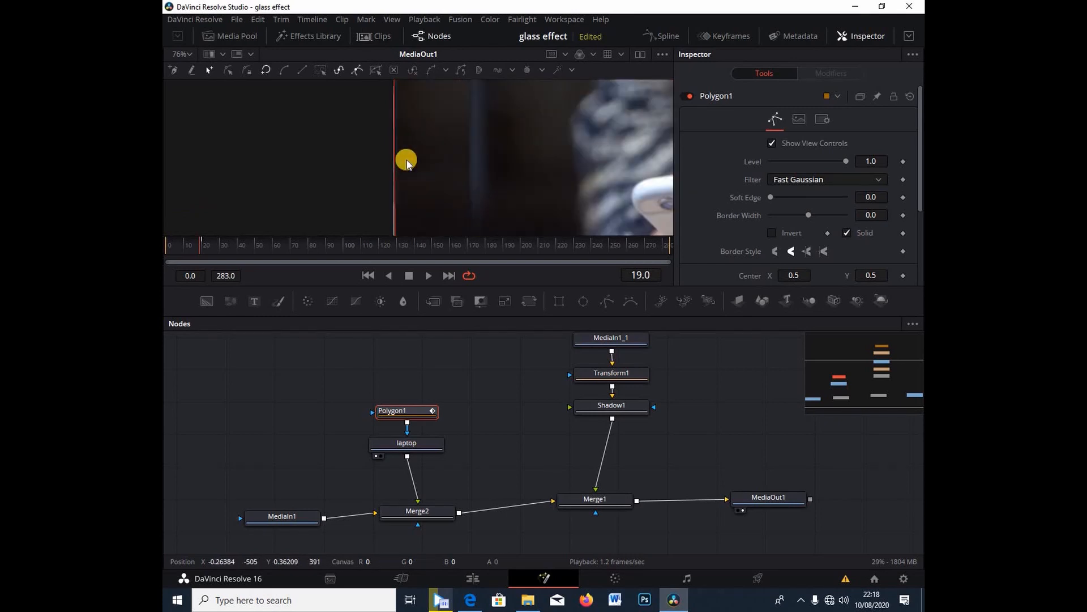
scroll(406, 161, up, 6)
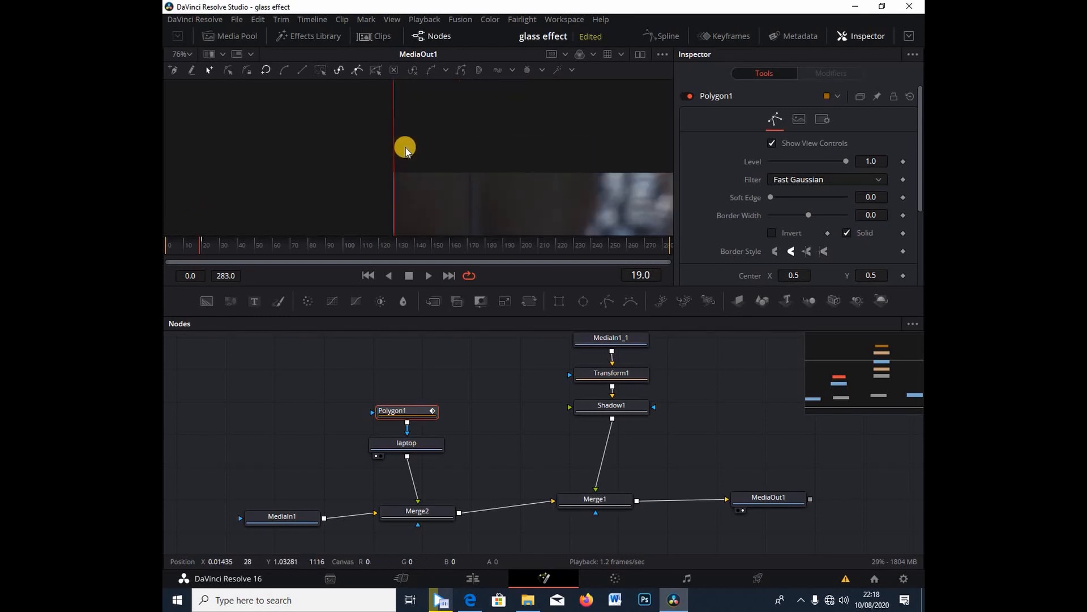
mouse_move(393, 138)
mouse_down()
mouse_move(406, 204)
mouse_move(417, 165)
mouse_move(396, 87)
mouse_move(427, 97)
mouse_move(397, 159)
mouse_up()
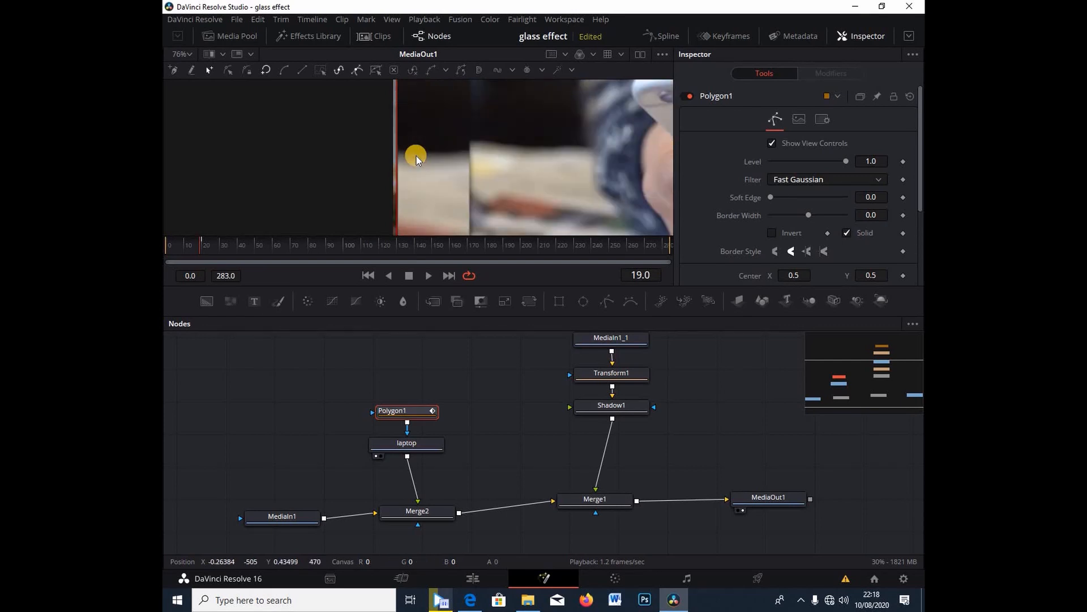
Lower the mask's two upper corners at frame 19, keeping them slightly above the top of the picture
scroll(416, 155, down, 5)
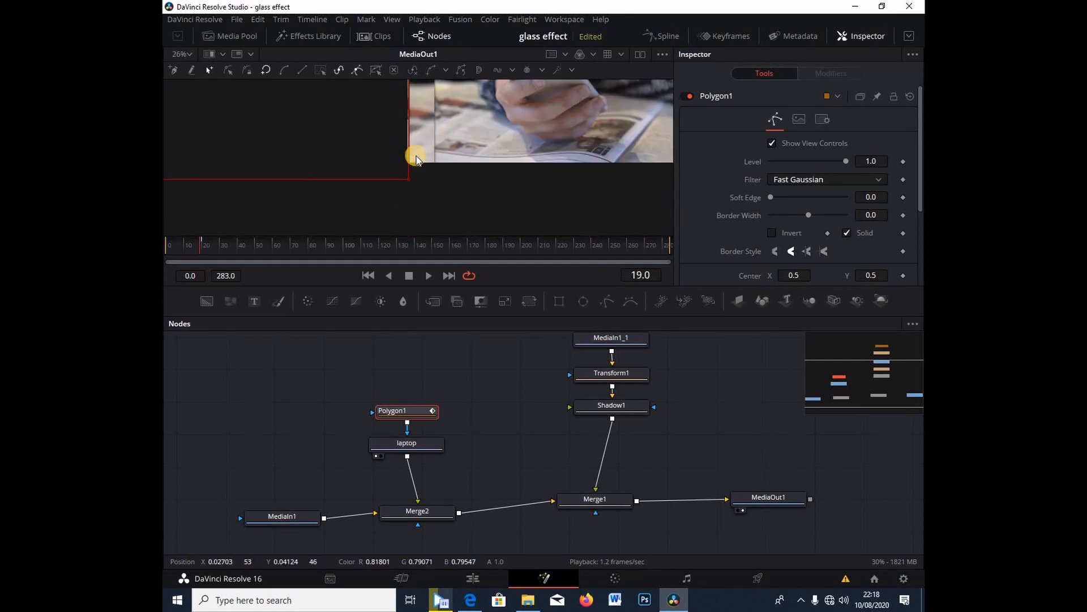
scroll(469, 167, down, 2)
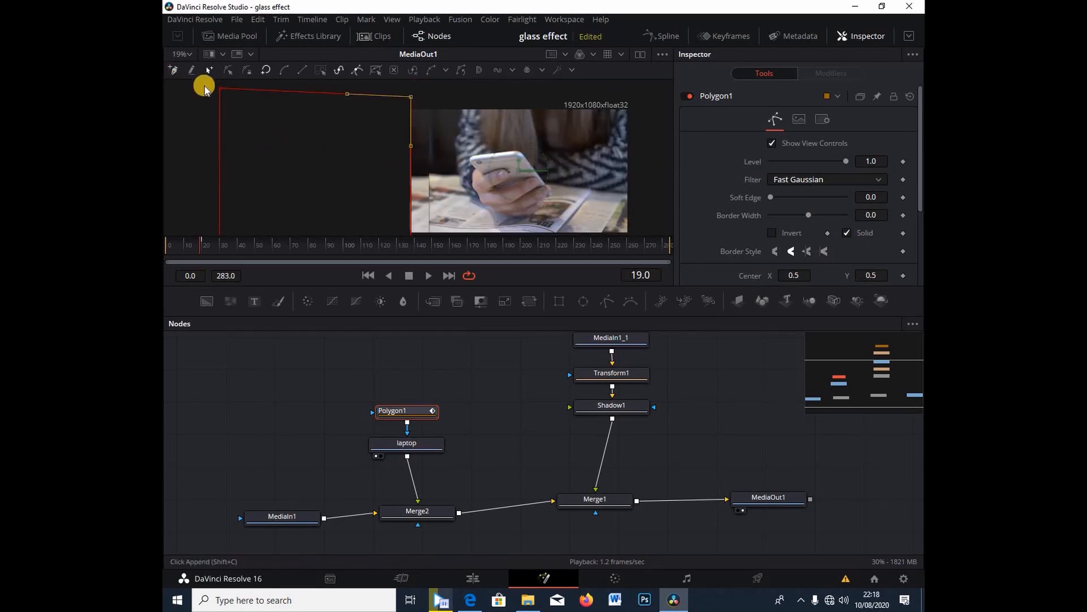
mouse_move(220, 91)
mouse_down()
mouse_move(211, 104)
mouse_move(223, 106)
mouse_up()
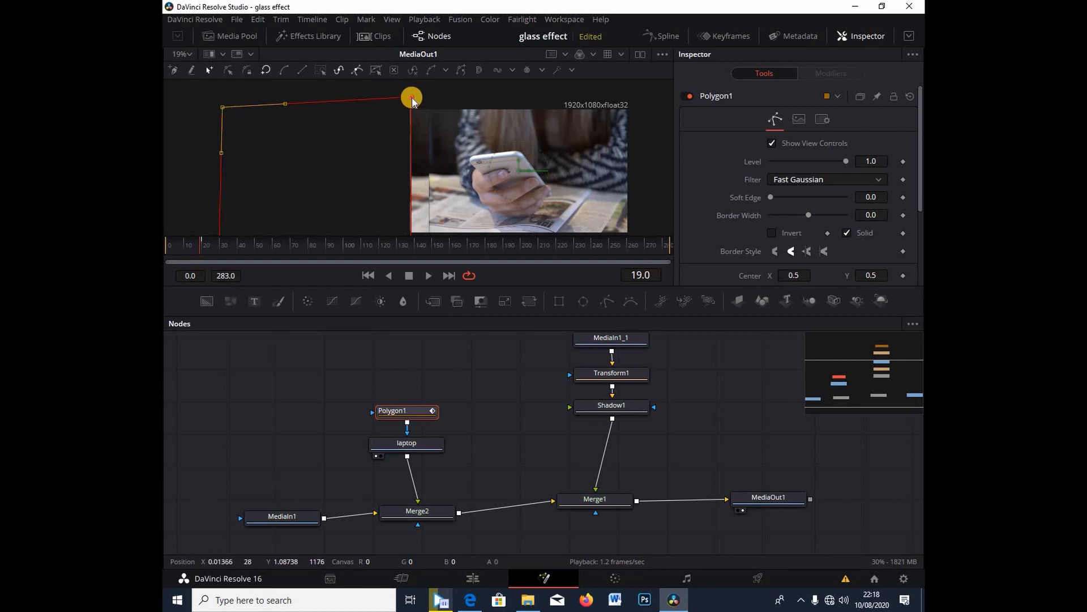
drag(412, 99, 412, 104)
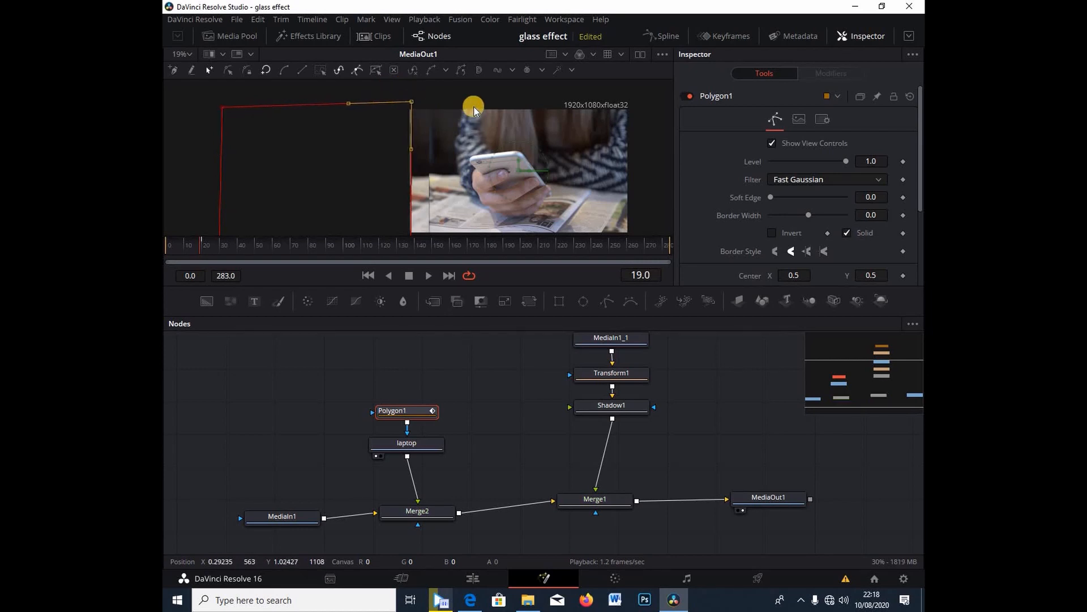
Keyframe the mask at frame 20 by moving its lower-right corner to the glass strip's left edge
scroll(474, 107, down, 1)
scroll(518, 115, down, 1)
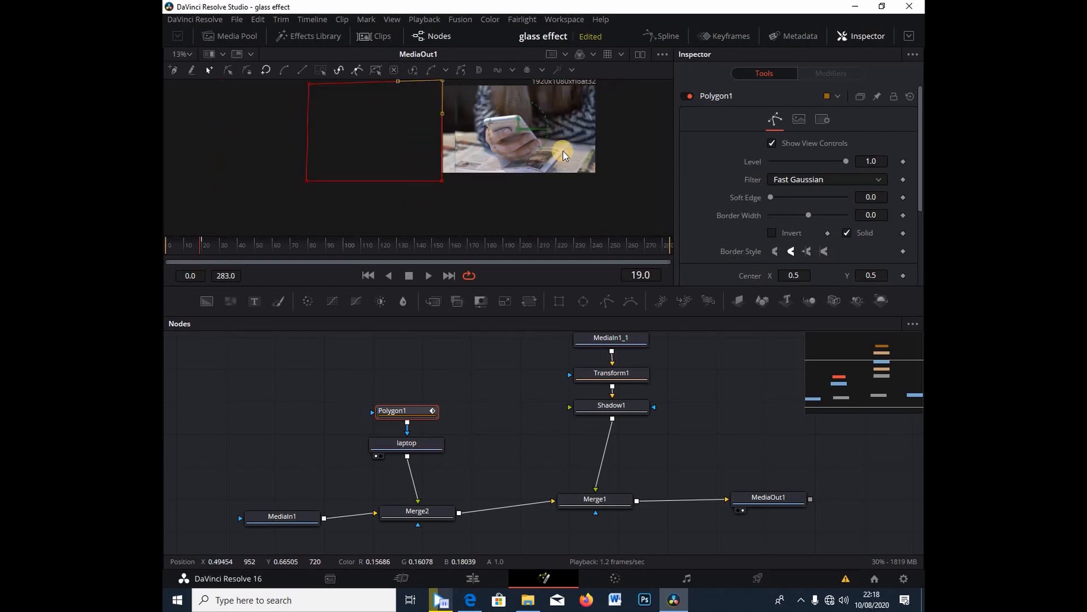
scroll(563, 151, up, 1)
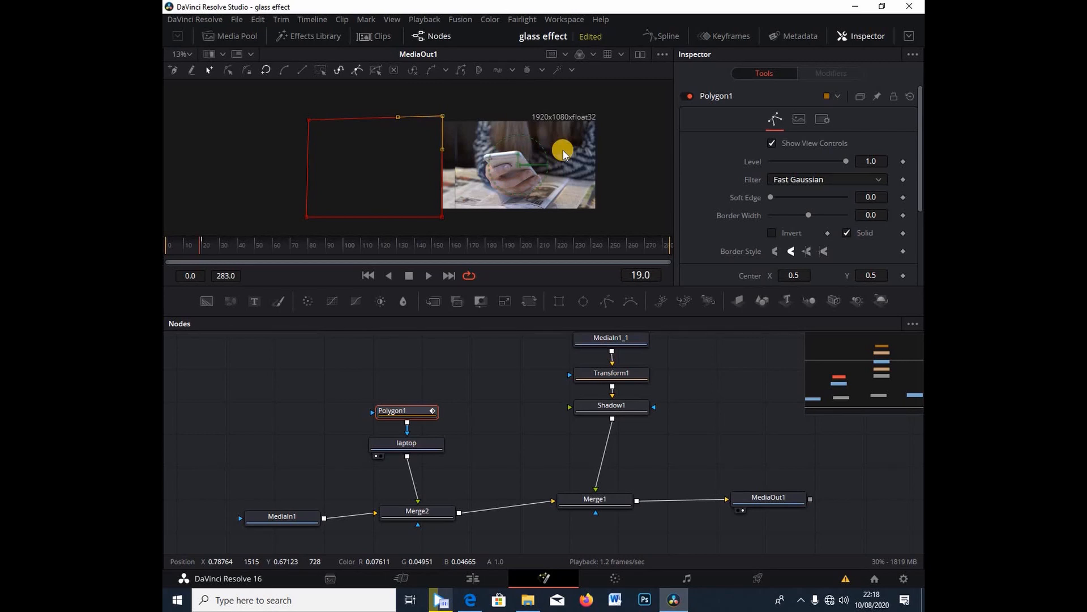
click(442, 220)
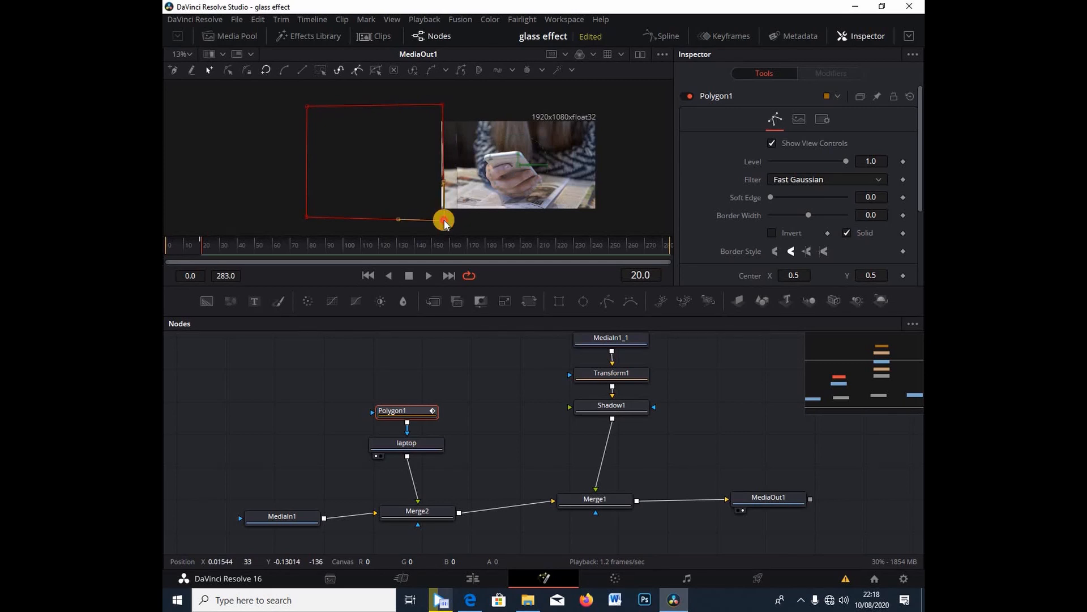
drag(444, 222, 444, 218)
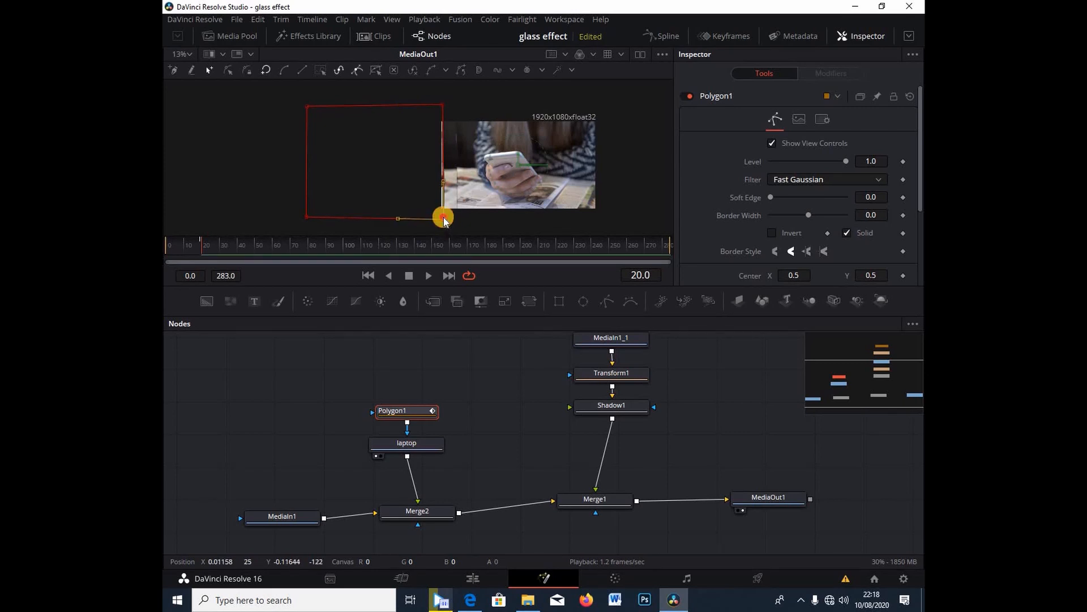
Keyframe the mask at frame 21 by shifting its upper-right and lower-right corners along with the glass strip
click(443, 104)
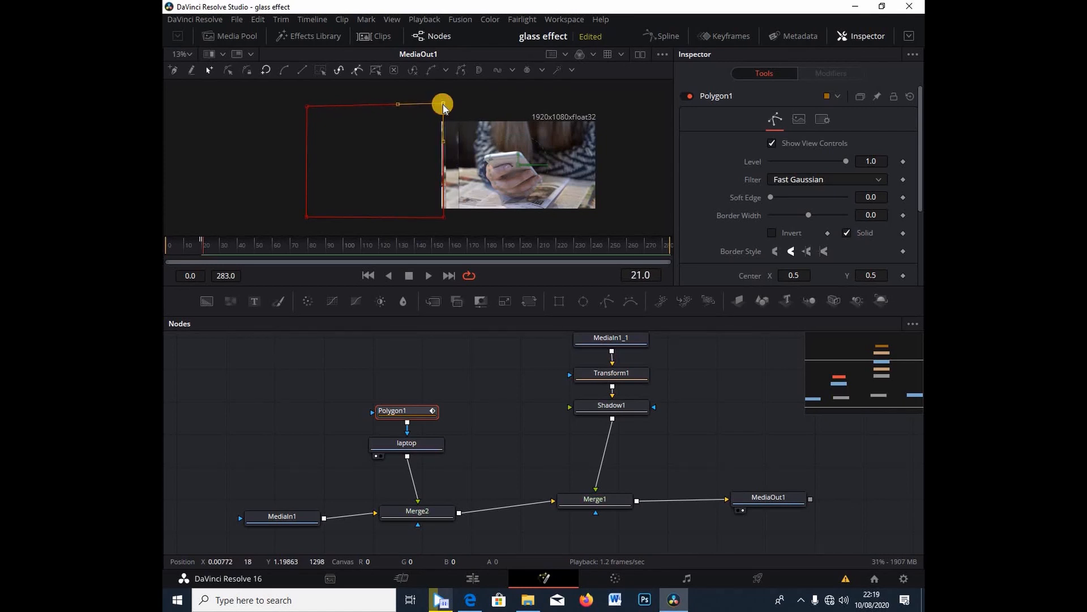
drag(444, 104, 446, 103)
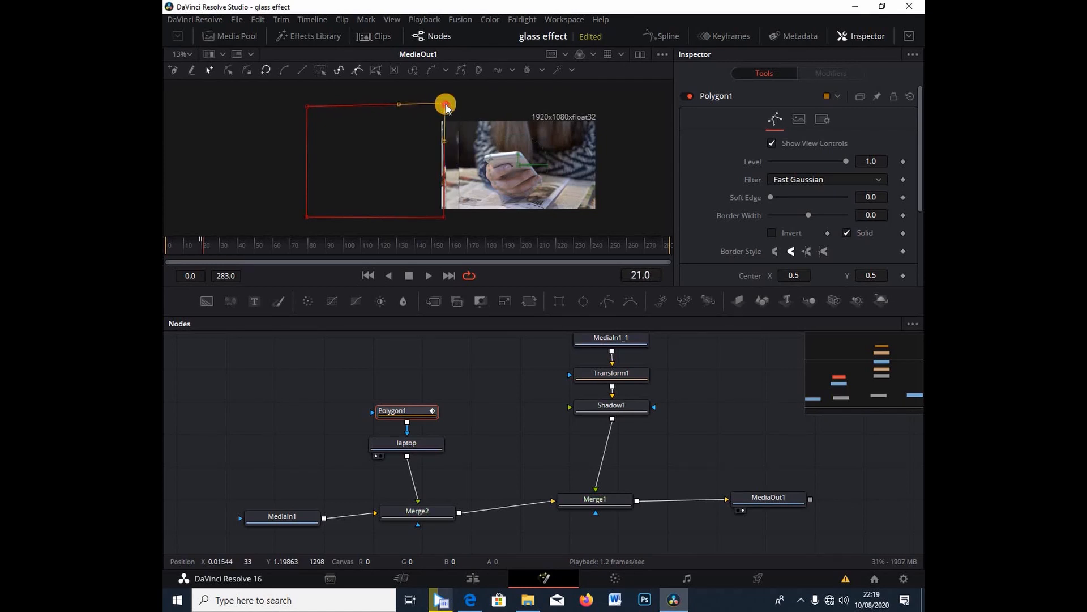
click(444, 219)
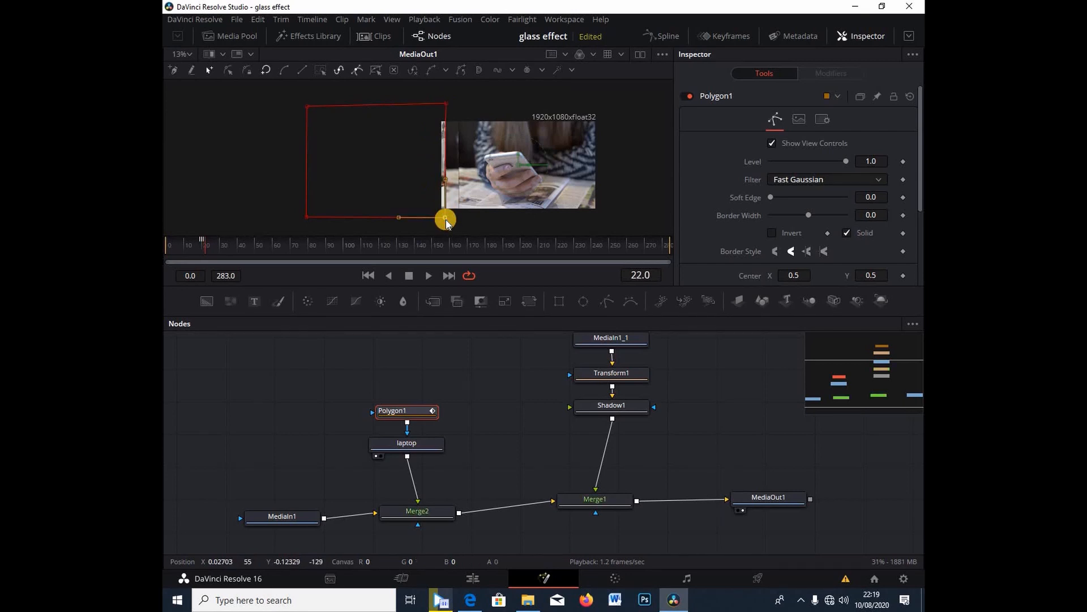
Keyframe the mask at frame 22 by adjusting its lower-right and upper-right corners to the glass strip's left edge
drag(446, 219, 446, 218)
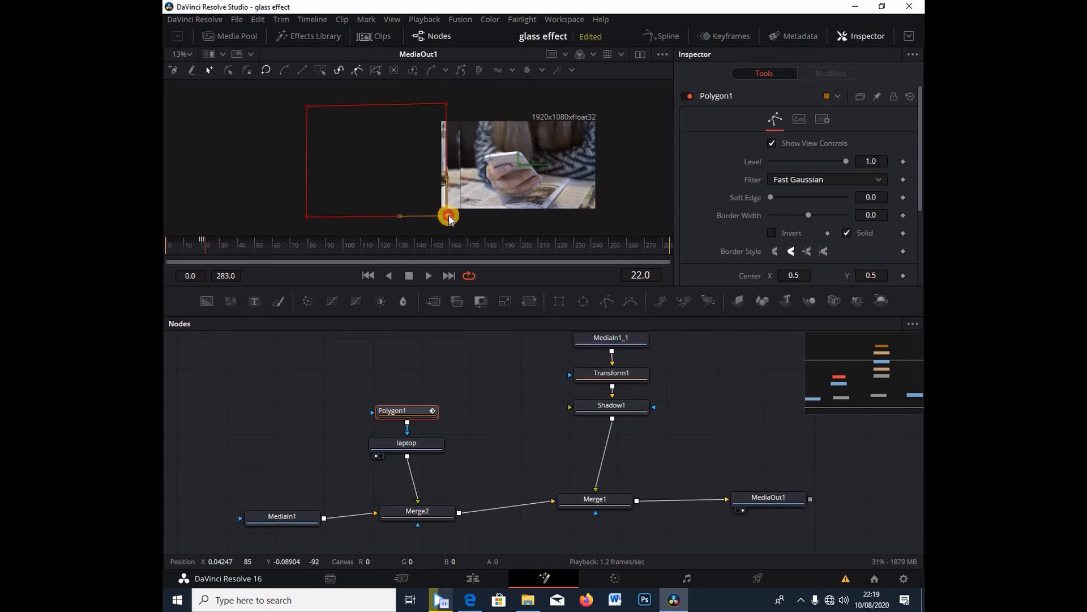
key(Right)
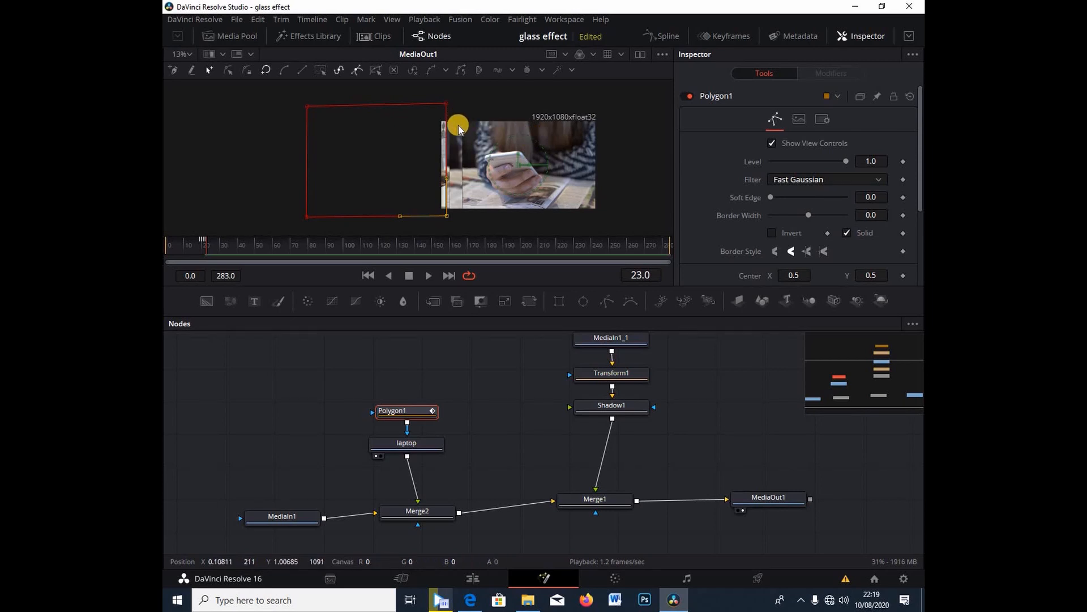
key(Left)
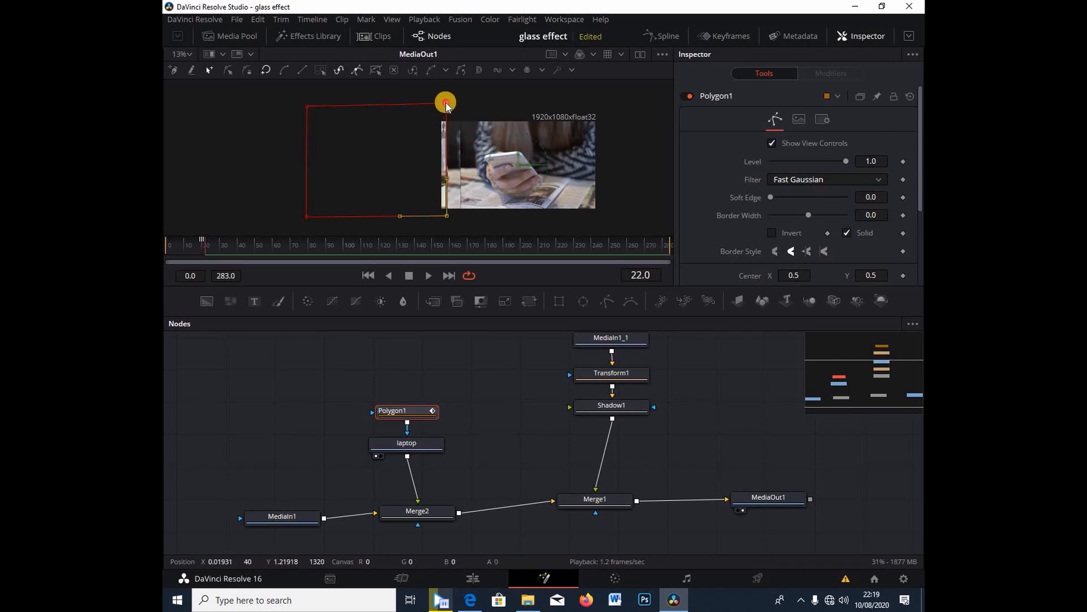
click(447, 104)
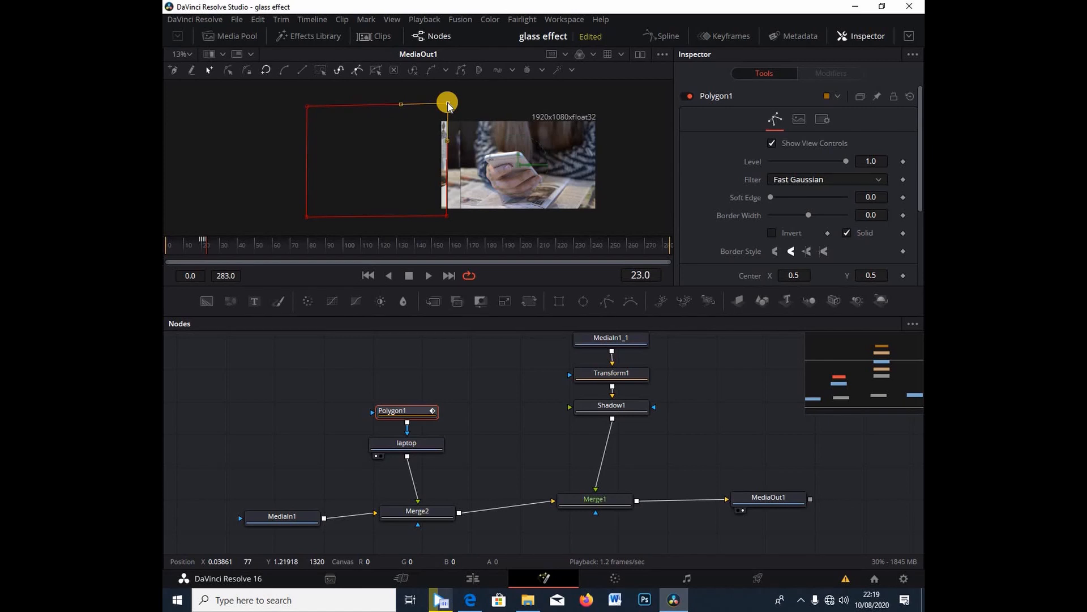
Keyframe the mask at frame 23 by moving its upper-right and lower-right corners to the glass strip's left edge
drag(448, 104, 450, 104)
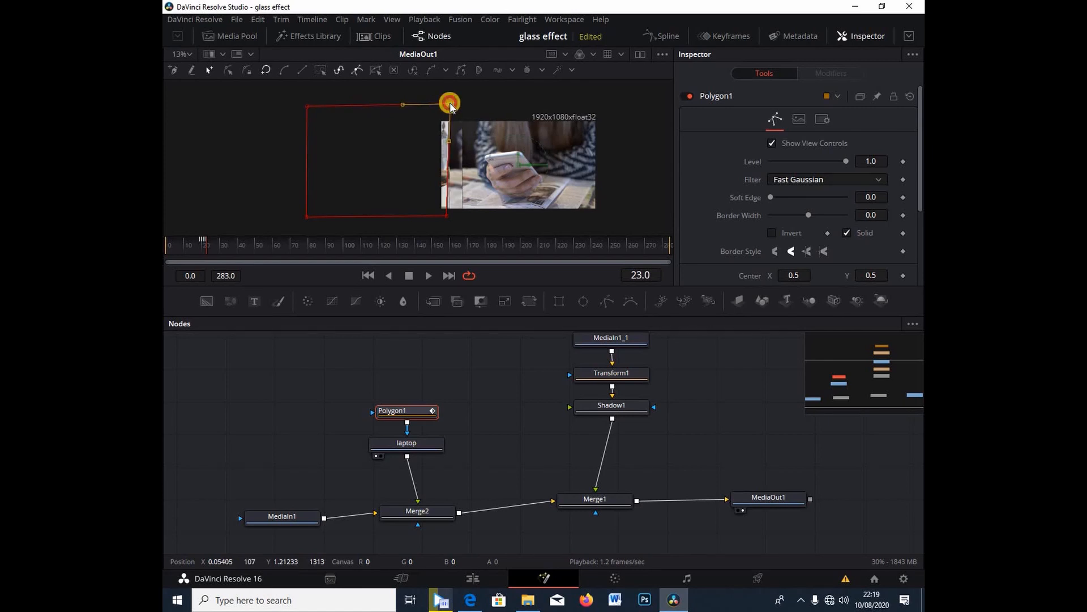
click(447, 215)
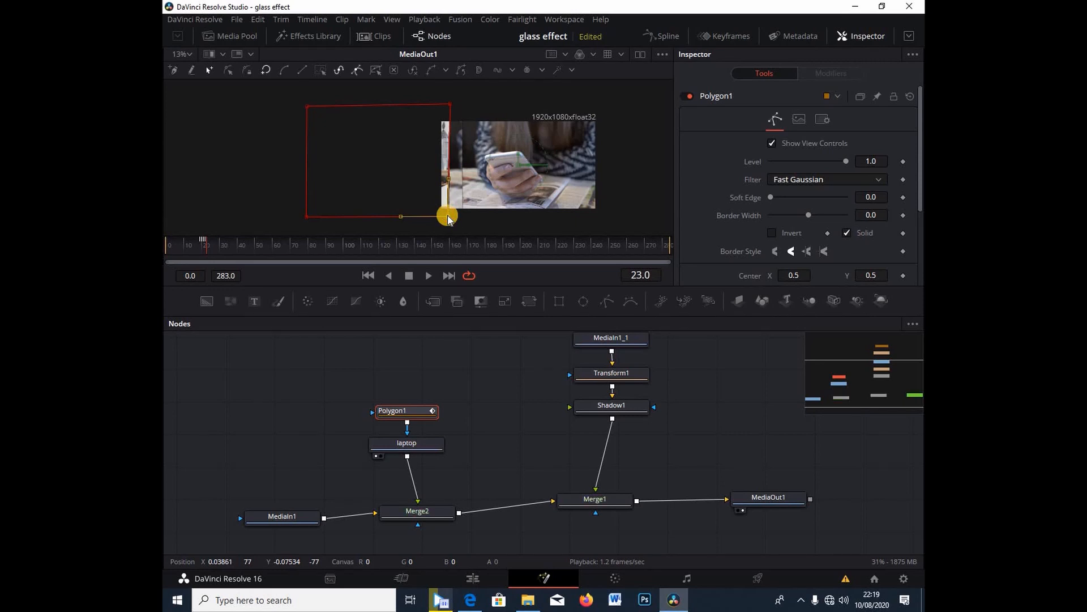
drag(447, 216, 450, 216)
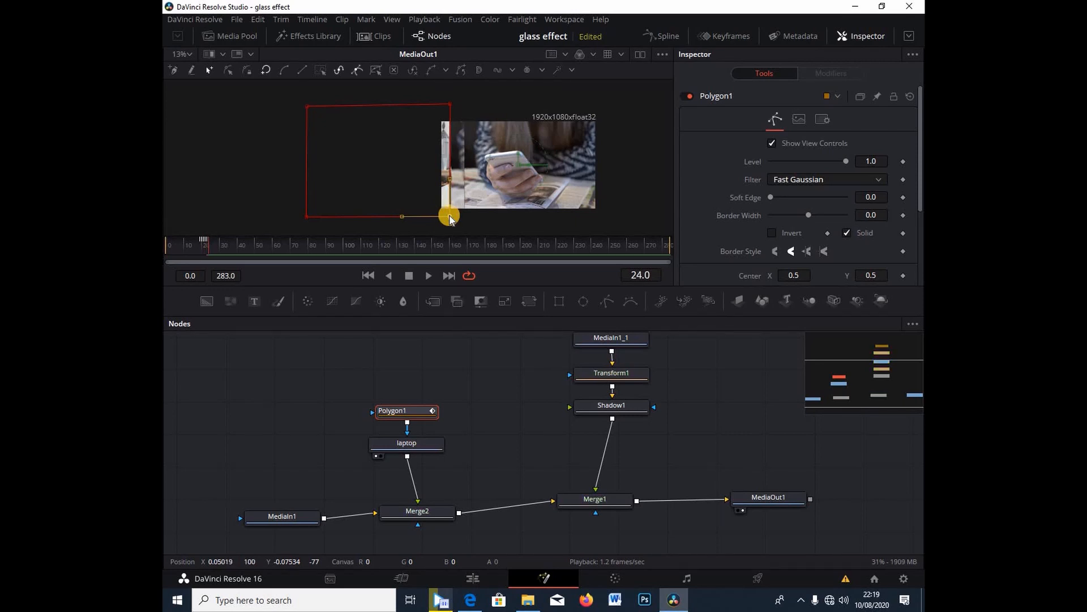
Advance frame by frame from 24 to 26, moving the mask's two right corners along with the glass strip
click(451, 104)
key(Right)
drag(451, 104, 453, 106)
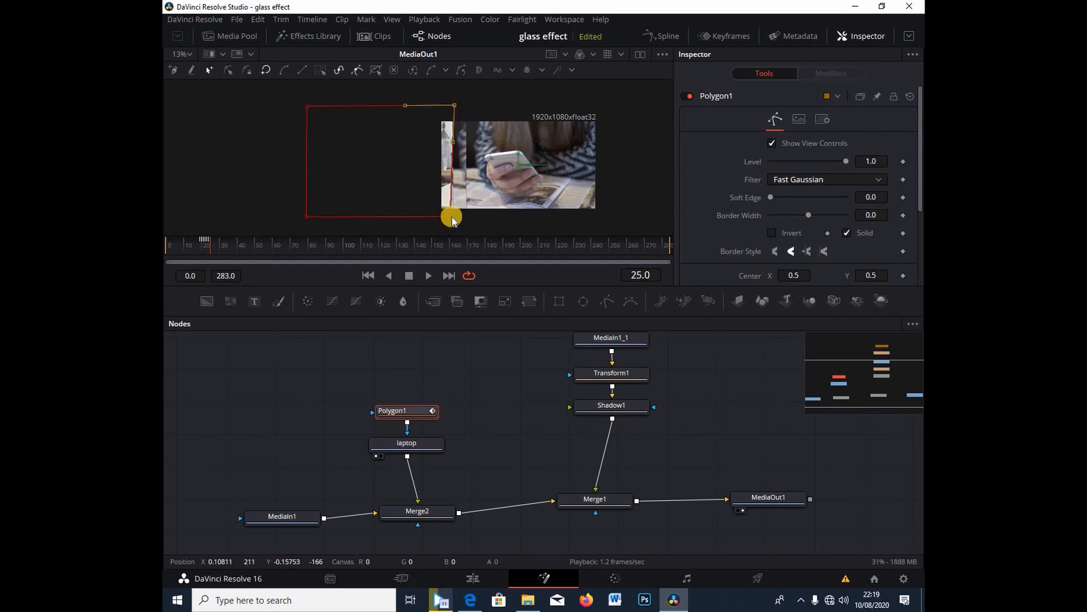
key(Right)
drag(452, 216, 455, 216)
drag(453, 105, 455, 106)
At frame 26, refine the mask's lower-right corner so the right side lines up with the glass strip's left edge
scroll(499, 142, up, 2)
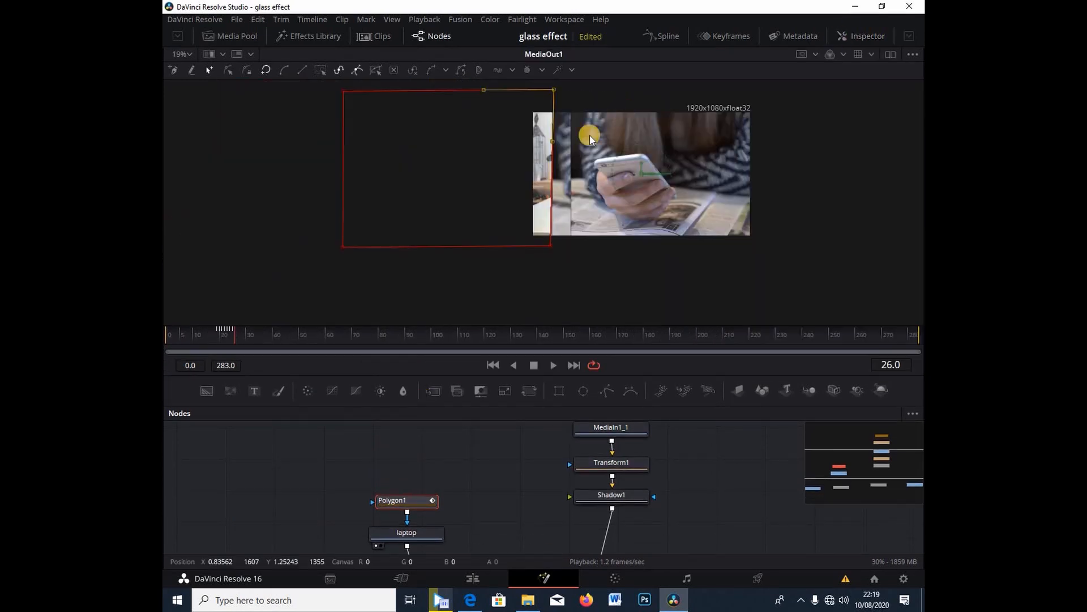
scroll(560, 193, up, 2)
click(541, 247)
scroll(586, 237, up, 1)
drag(539, 282, 541, 282)
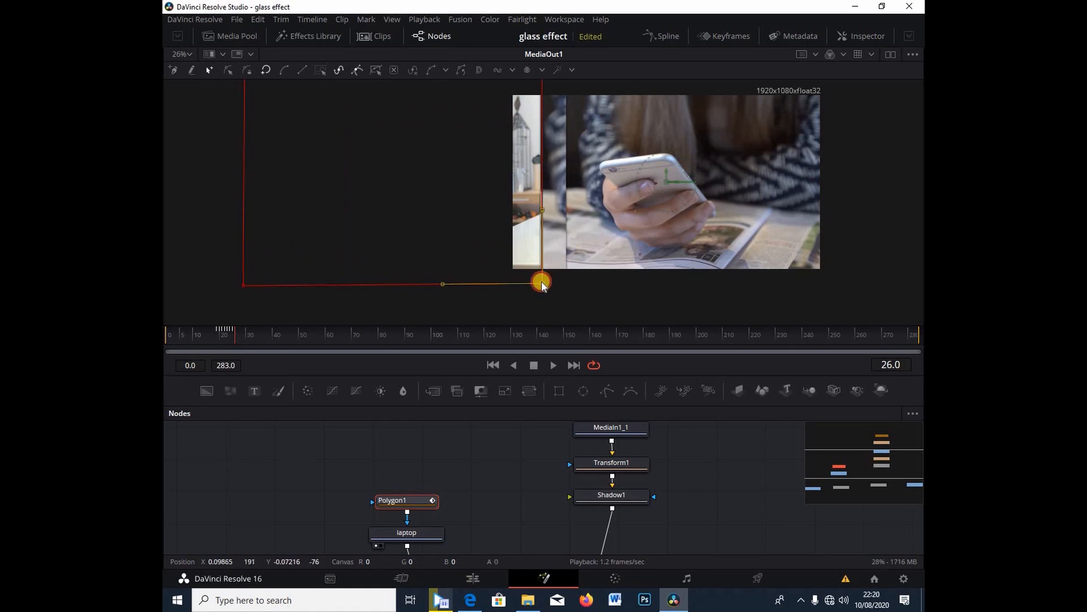
Keyframe the mask at frame 27 by shifting both right corners onto the glass strip's left edge
scroll(660, 239, up, 1)
key(Right)
click(542, 99)
drag(543, 99, 545, 100)
drag(541, 319, 548, 316)
Advance to frames 29 and 30, moving the mask's upper-right and lower-right corners to follow the glass strip
key(Right)
key(Right)
drag(545, 100, 553, 100)
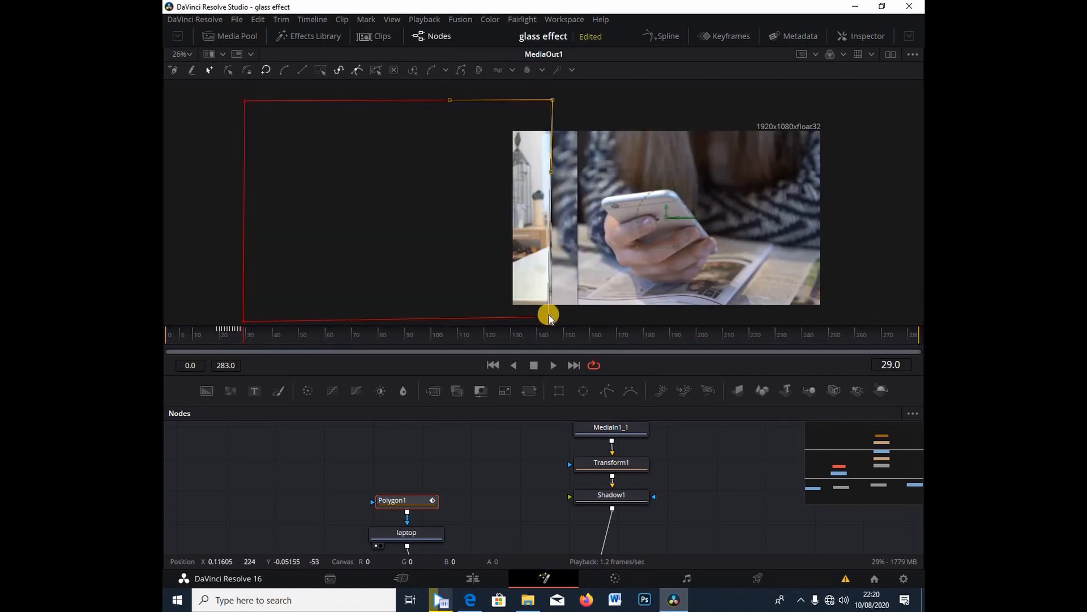
key(Right)
drag(548, 317, 555, 315)
Keyframe the mask's right side against the glass strip's left edge at frames 31 and 32
key(Right)
drag(553, 101, 560, 100)
drag(554, 315, 561, 315)
key(Right)
drag(560, 100, 567, 107)
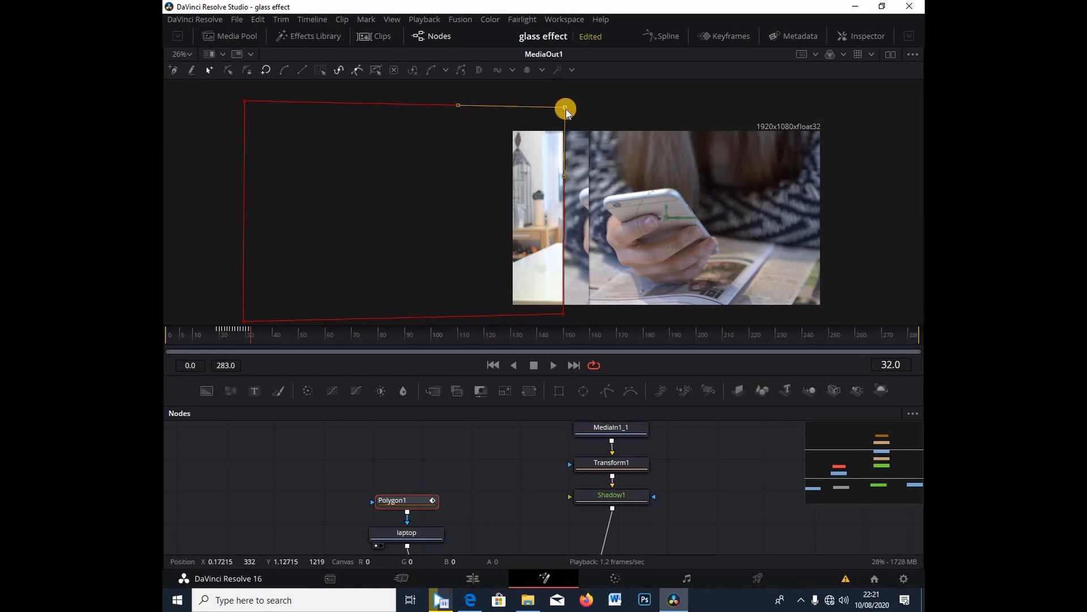
Advance from frame 33 to 35, shifting the mask's two right corners to the glass strip's left edge
key(Right)
drag(561, 315, 570, 315)
key(Right)
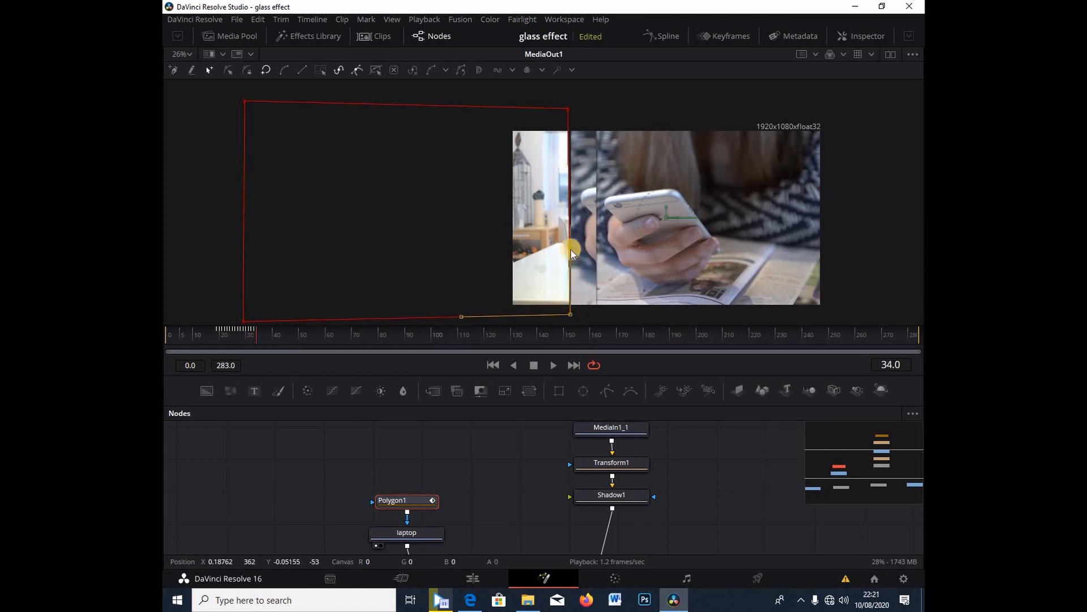
key(Right)
drag(568, 108, 576, 109)
drag(570, 316, 573, 312)
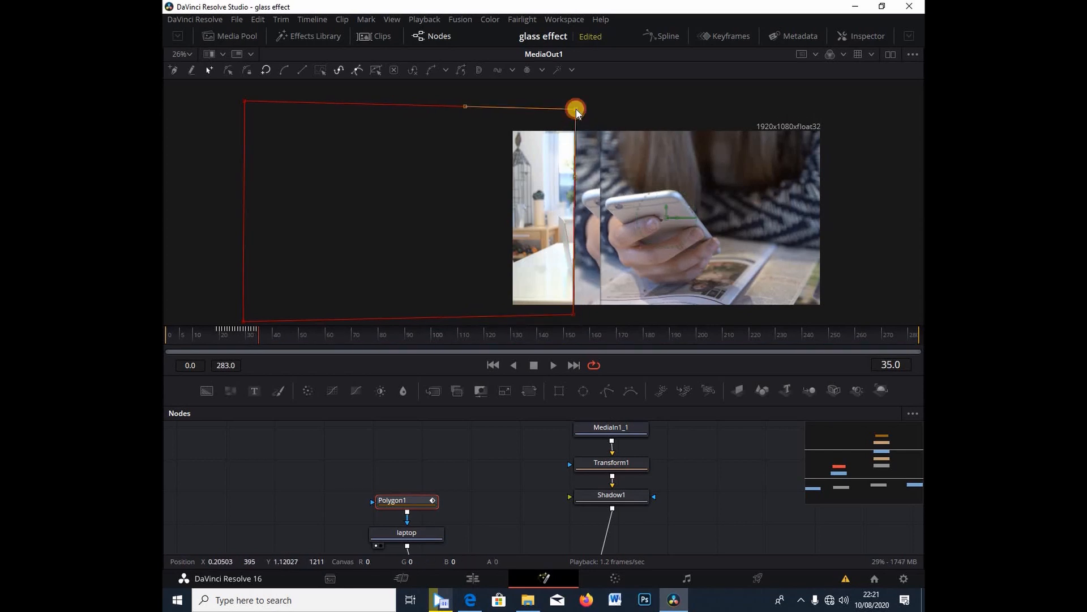
Keyframe both right corners of the mask on the glass strip's left edge at frames 36 and 37
key(Right)
drag(576, 109, 580, 109)
drag(574, 314, 580, 316)
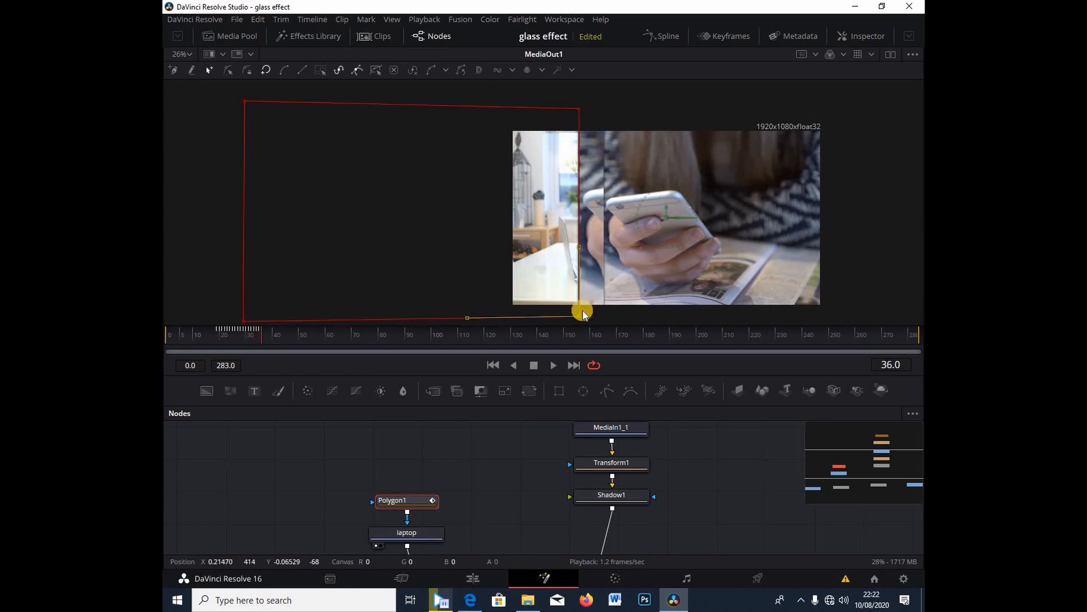
key(Right)
drag(580, 108, 583, 108)
drag(579, 316, 582, 313)
At frames 38 and 39, move the mask's upper-right and lower-right corners along with the glass strip
key(Right)
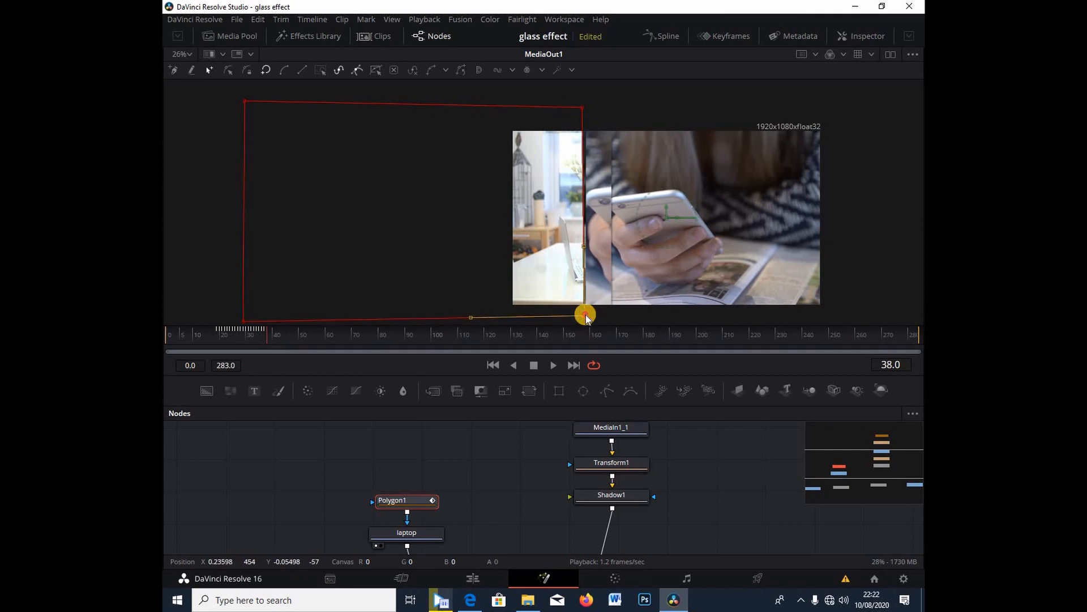
drag(581, 107, 591, 108)
key(Right)
scroll(590, 260, down, 1)
drag(585, 279, 590, 279)
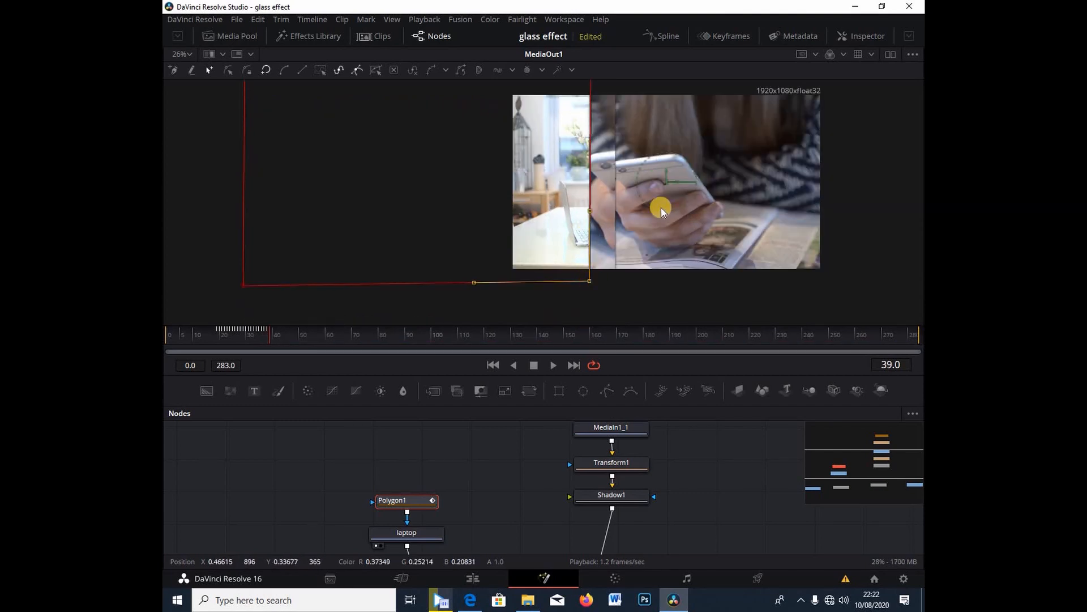
Lower the mask's upper-left corner to level the top edge, and realign the upper-right corner with the glass strip
scroll(661, 207, up, 1)
drag(245, 101, 245, 110)
drag(590, 107, 594, 110)
Advance from frame 40 to 43, moving the mask's right corners to follow the glass strip's left edge
key(Right)
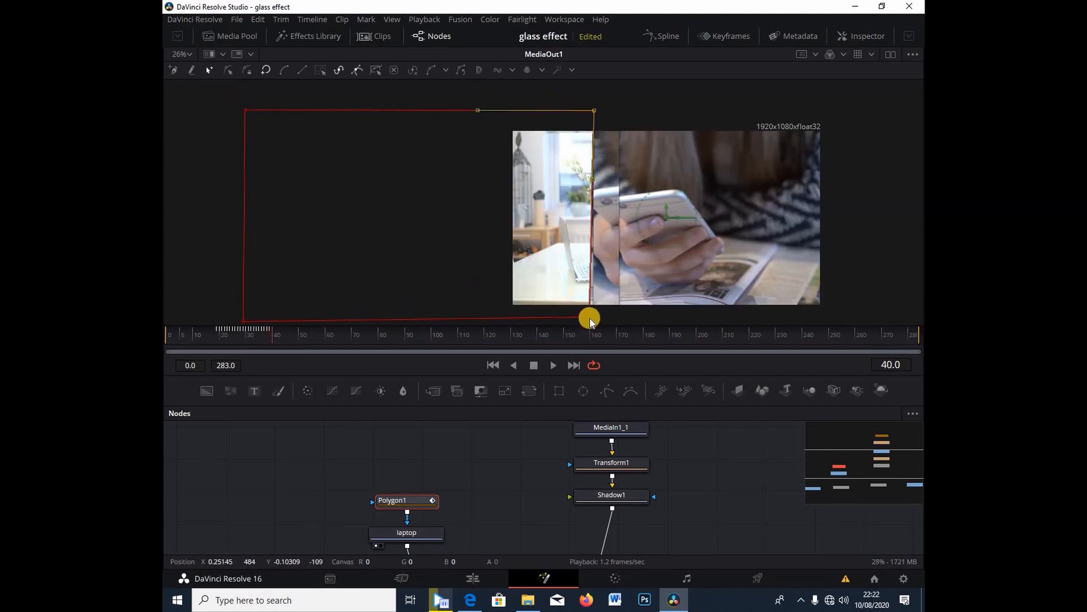
key(Right)
drag(590, 316, 596, 316)
drag(594, 109, 600, 110)
key(Right)
drag(597, 316, 605, 315)
key(Right)
drag(599, 110, 604, 110)
Keyframe the mask's right side along the glass strip's left edge from frame 44 to 46
key(Right)
drag(605, 315, 610, 314)
key(Right)
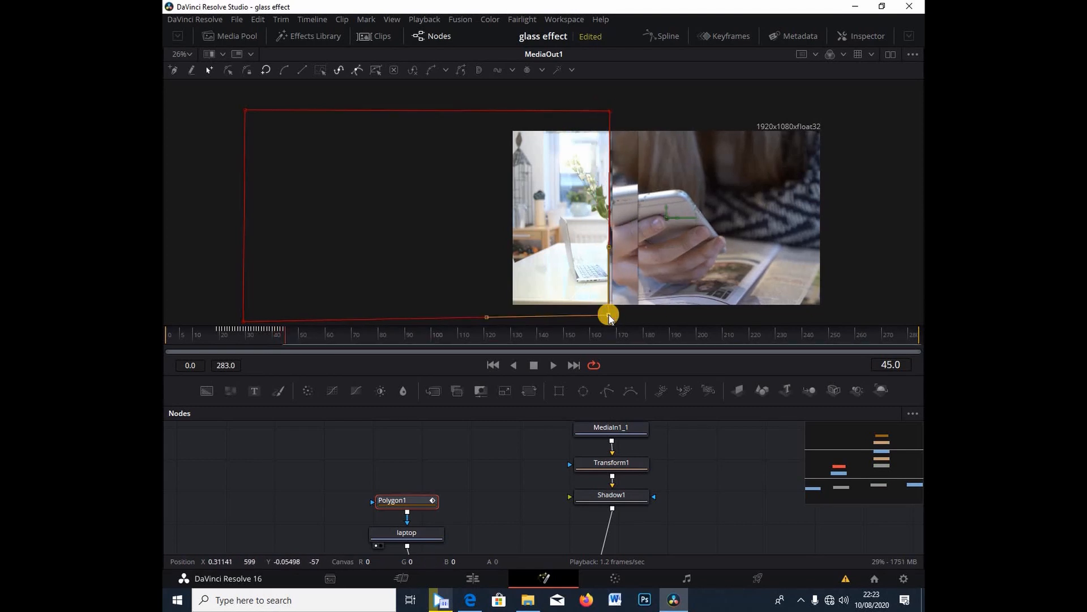
drag(605, 110, 612, 110)
key(Right)
drag(612, 314, 616, 314)
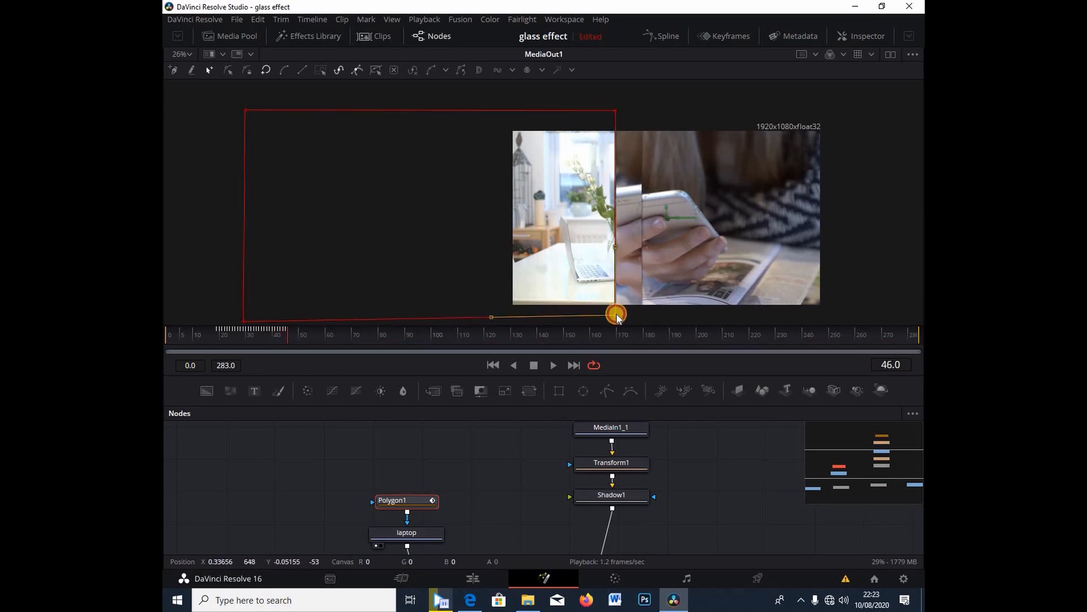
Advance from frame 47 to 49, shifting the mask's upper-right and lower-right corners with the glass strip
key(Right)
drag(613, 110, 619, 109)
key(Right)
drag(620, 314, 623, 315)
key(Right)
drag(620, 110, 627, 110)
drag(623, 315, 628, 313)
Continue the mask keyframes from frame 50 to 52, moving its right corners to the glass strip's left edge
key(Right)
drag(627, 110, 634, 108)
key(Right)
drag(629, 313, 639, 315)
key(Right)
drag(635, 110, 638, 109)
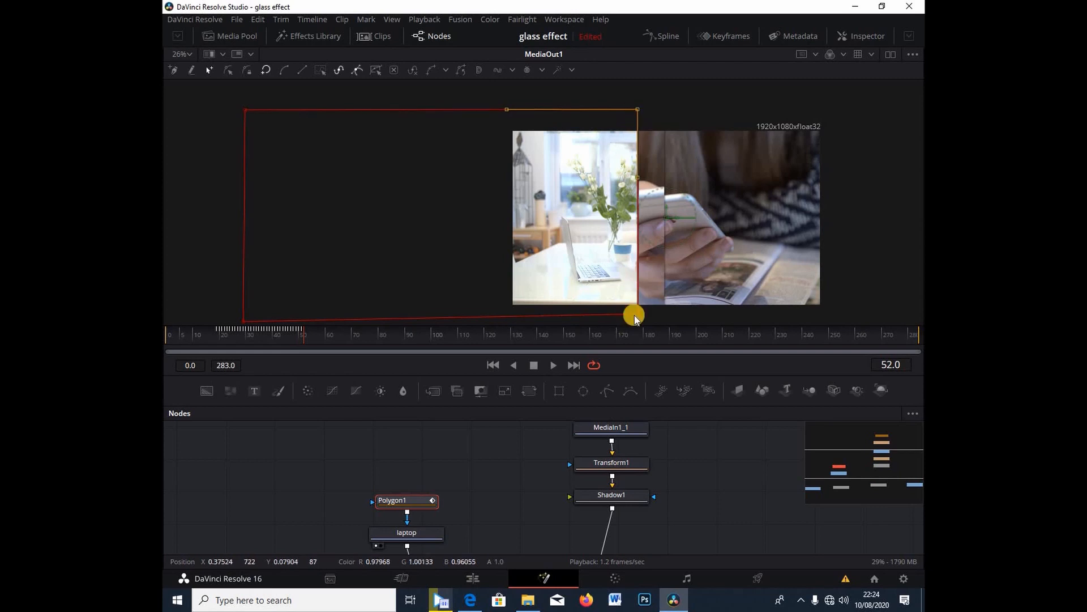
Advance from frame 53 to 55, keeping the mask's two right corners on the glass strip's left edge
key(Right)
drag(638, 314, 642, 314)
drag(639, 109, 648, 109)
key(Right)
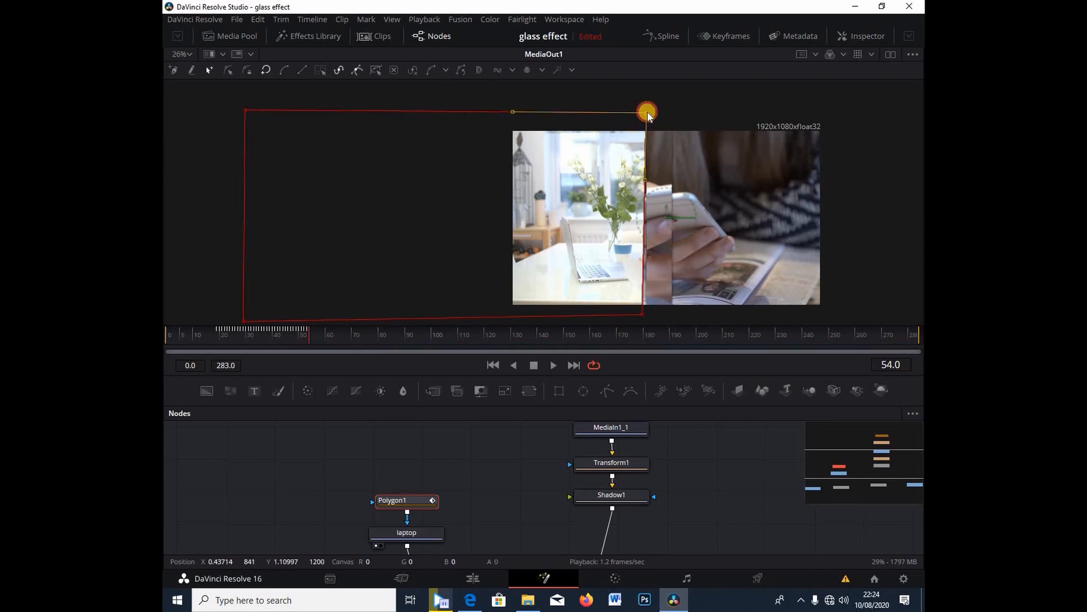
drag(642, 315, 650, 317)
key(Right)
drag(647, 112, 654, 114)
Keyframe the mask's right corners frame by frame from 56 to 59 so they follow the glass strip
key(Right)
drag(649, 316, 656, 315)
key(Right)
drag(654, 114, 660, 113)
key(Right)
drag(656, 315, 662, 316)
drag(665, 315, 665, 315)
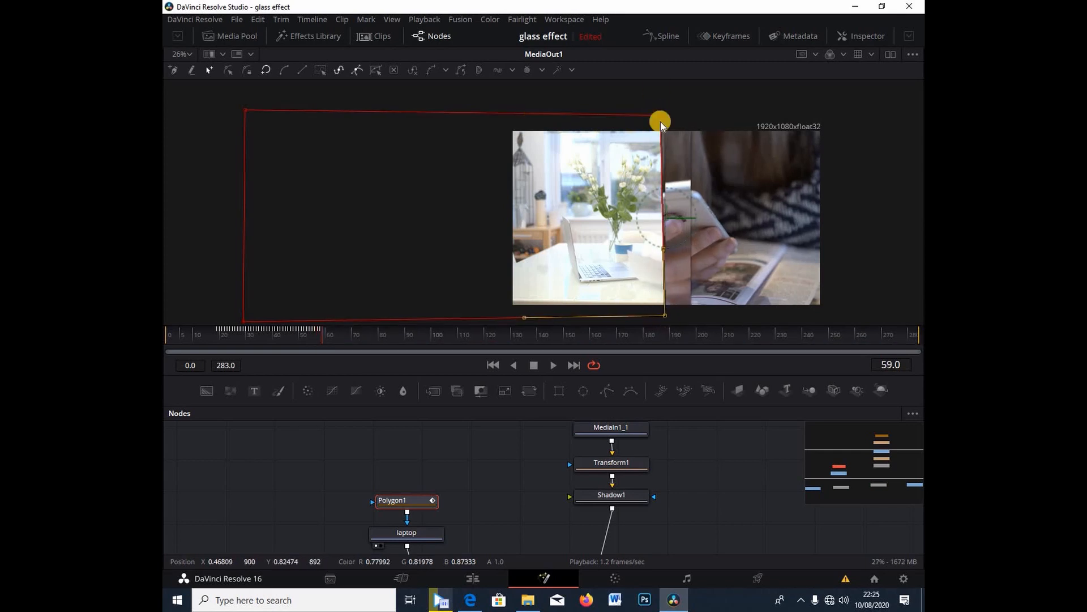
Move the mask's upper-right and lower-right corners with the glass strip while advancing to frame 62
drag(661, 116, 669, 116)
key(Right)
drag(665, 315, 669, 315)
key(Right)
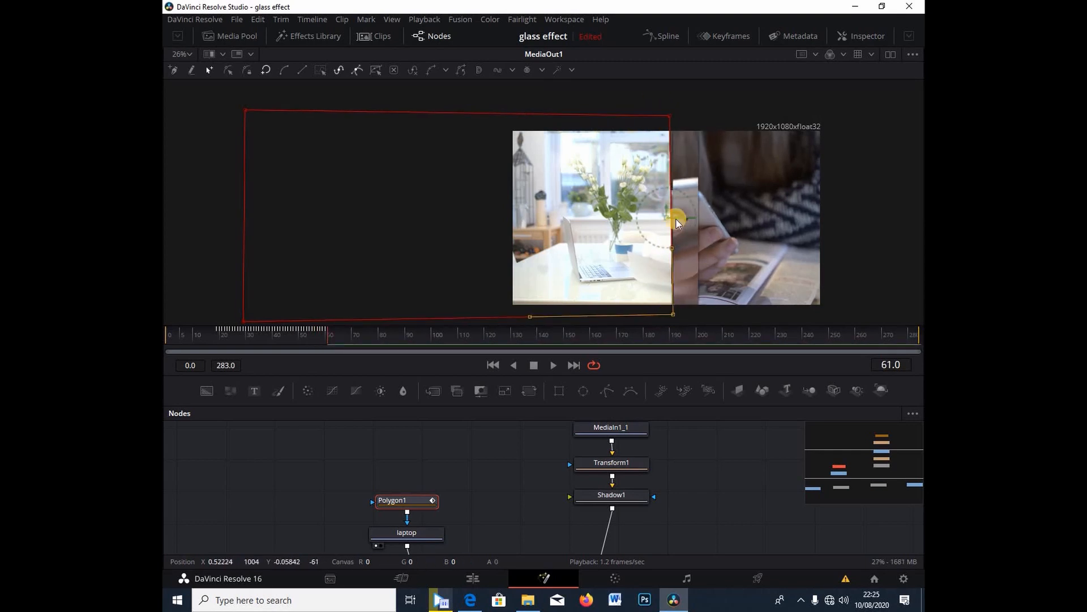
drag(669, 117, 674, 119)
key(Right)
drag(669, 315, 677, 314)
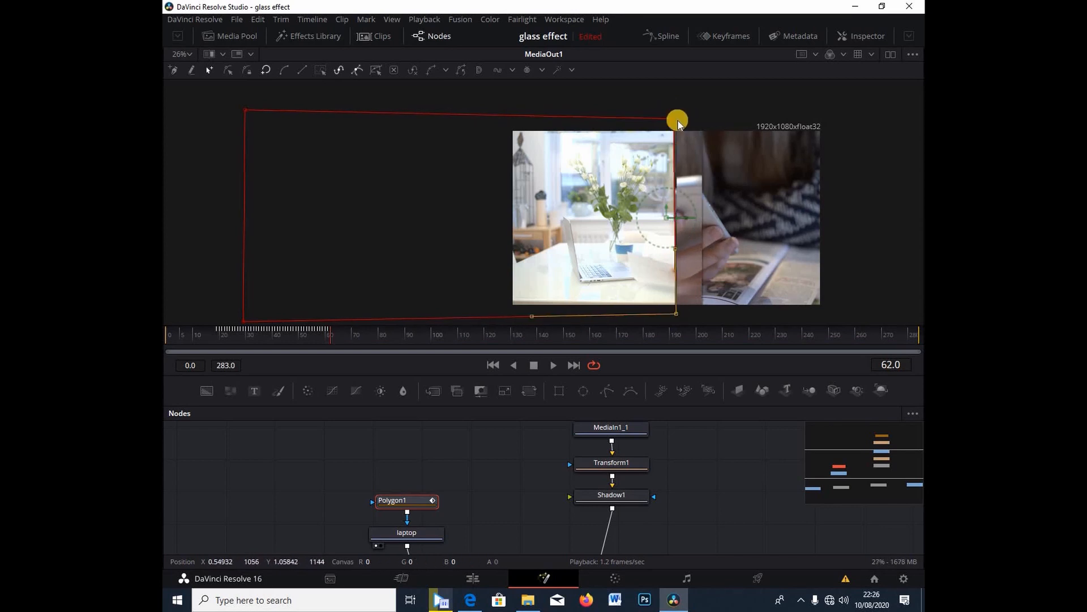
Keyframe the mask's right side against the glass strip's left edge from frame 62 to 64
drag(674, 119, 677, 120)
key(Right)
drag(678, 120, 680, 120)
drag(677, 314, 684, 315)
key(Right)
drag(680, 120, 689, 120)
Advance frame by frame from 65, shifting the mask's lower-right and upper-right corners along with the glass strip
key(Right)
scroll(684, 281, down, 1)
drag(684, 279, 691, 280)
key(Right)
drag(687, 85, 694, 85)
key(Right)
drag(691, 279, 700, 280)
drag(695, 84, 702, 84)
Advance to frame 71, moving both right corners of the mask to the glass strip's left edge
key(Right)
key(Right)
drag(700, 280, 707, 279)
drag(702, 85, 712, 86)
key(Right)
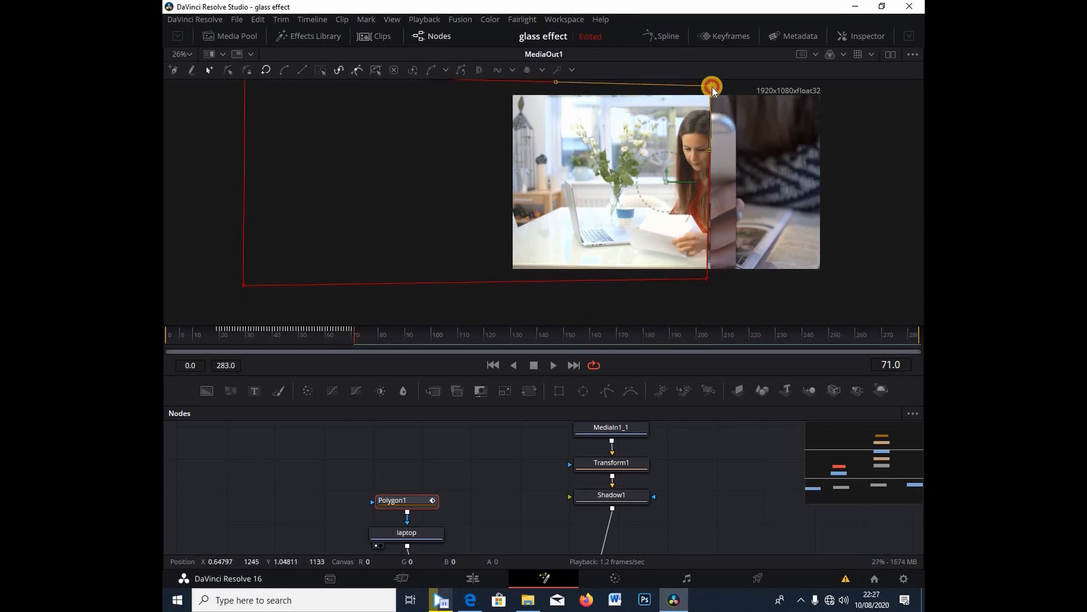
Keyframe the mask at frames 72 and 73 by moving its right corners along with the glass strip
key(Right)
drag(707, 279, 713, 279)
drag(712, 86, 714, 87)
key(Right)
drag(715, 88, 718, 87)
drag(714, 278, 721, 314)
At frames 74 and 75, shift the mask's upper-right and lower-right corners to the glass strip's left edge
scroll(717, 226, up, 1)
key(Right)
drag(718, 123, 725, 121)
key(Right)
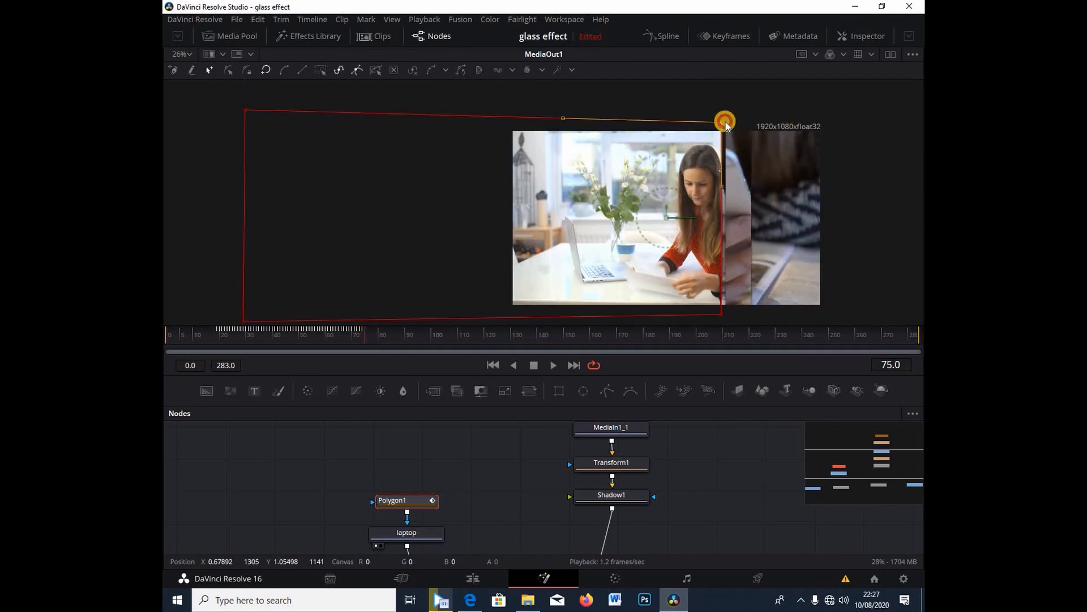
scroll(724, 226, down, 1)
drag(722, 278, 729, 280)
Advance from frame 76 to 78, moving the mask's right corners to follow the glass strip
key(Right)
drag(726, 85, 731, 86)
key(Right)
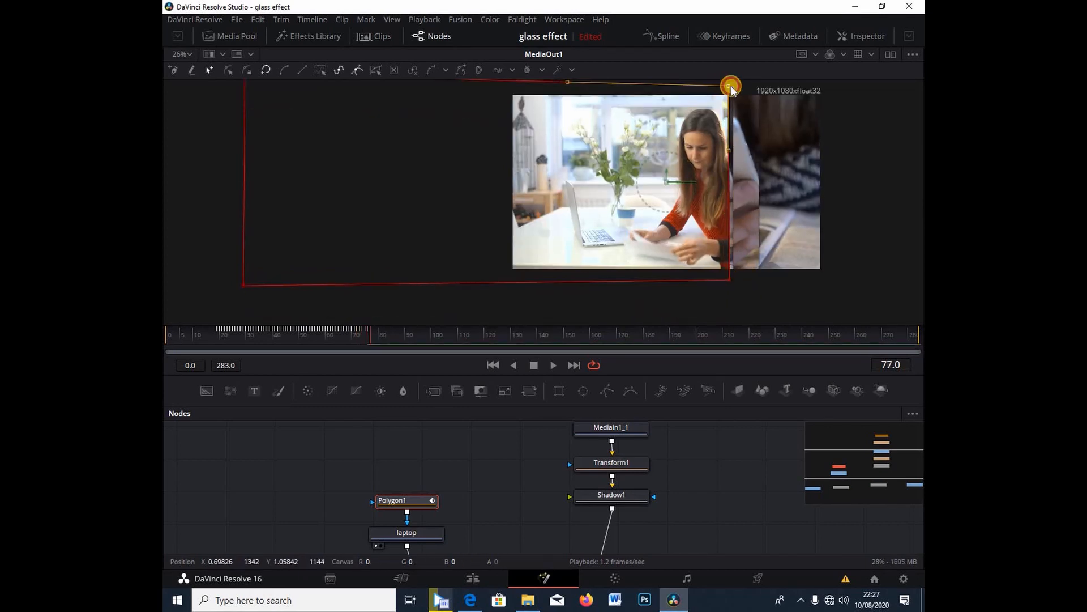
key(Right)
drag(730, 279, 737, 278)
drag(730, 86, 742, 122)
Advance to frame 80 and keyframe the mask's two right corners on the glass strip's left edge
scroll(776, 115, up, 1)
key(Right)
key(Right)
drag(738, 315, 746, 315)
drag(741, 122, 748, 122)
Keyframe the mask at frames 81 and 82, nudging its right corners along with the glass strip
key(Right)
drag(746, 315, 748, 315)
key(Right)
drag(748, 315, 752, 315)
drag(749, 123, 757, 123)
Advance from frame 83 to 85, shifting the mask's lower-right and upper-right corners with the glass strip
key(Right)
drag(752, 315, 759, 315)
key(Right)
drag(757, 123, 766, 121)
key(Right)
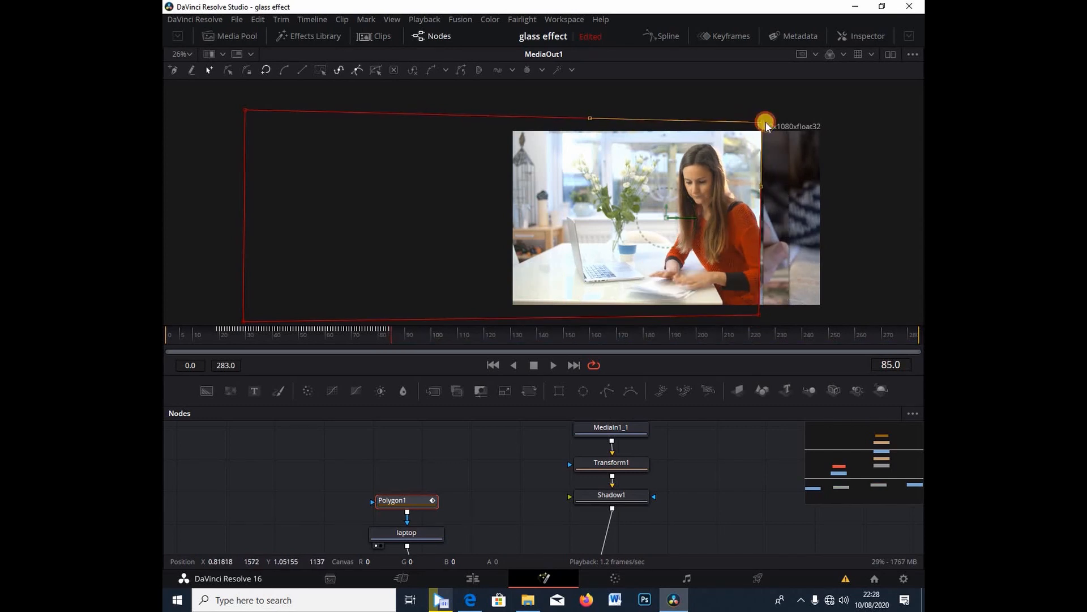
Continue to frame 87, moving the mask's lower-right and upper-right corners to the glass strip's left edge
drag(759, 314, 768, 315)
key(Right)
drag(766, 121, 769, 118)
key(Right)
drag(768, 118, 770, 119)
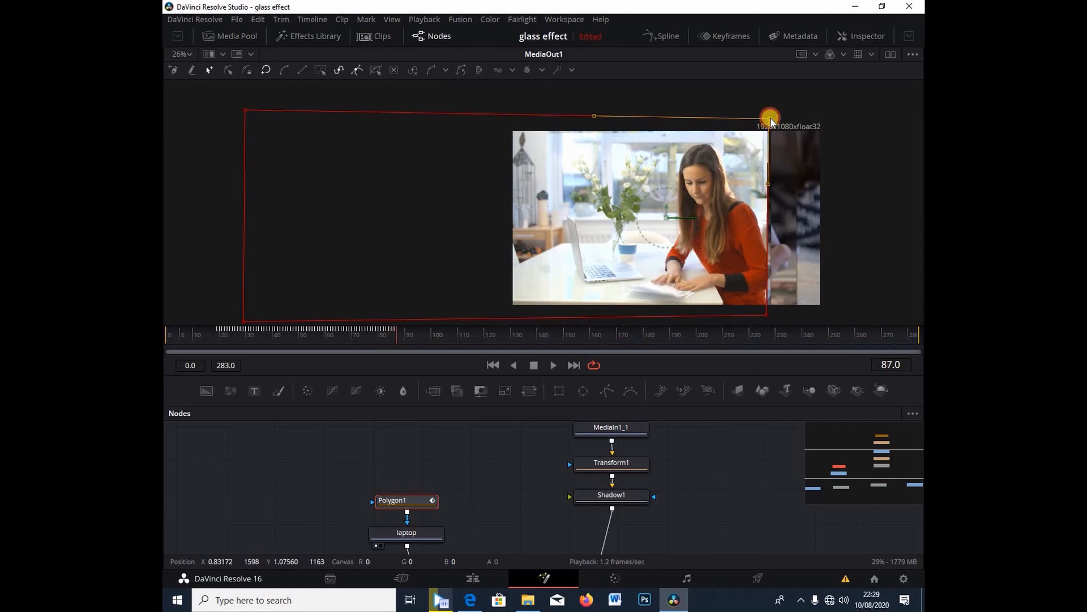
Advance from frame 87 to 90, moving the mask's lower-right and upper-right corners along with the glass strip
key(Right)
drag(768, 315, 773, 315)
drag(771, 119, 779, 119)
key(Right)
key(Right)
drag(774, 315, 783, 315)
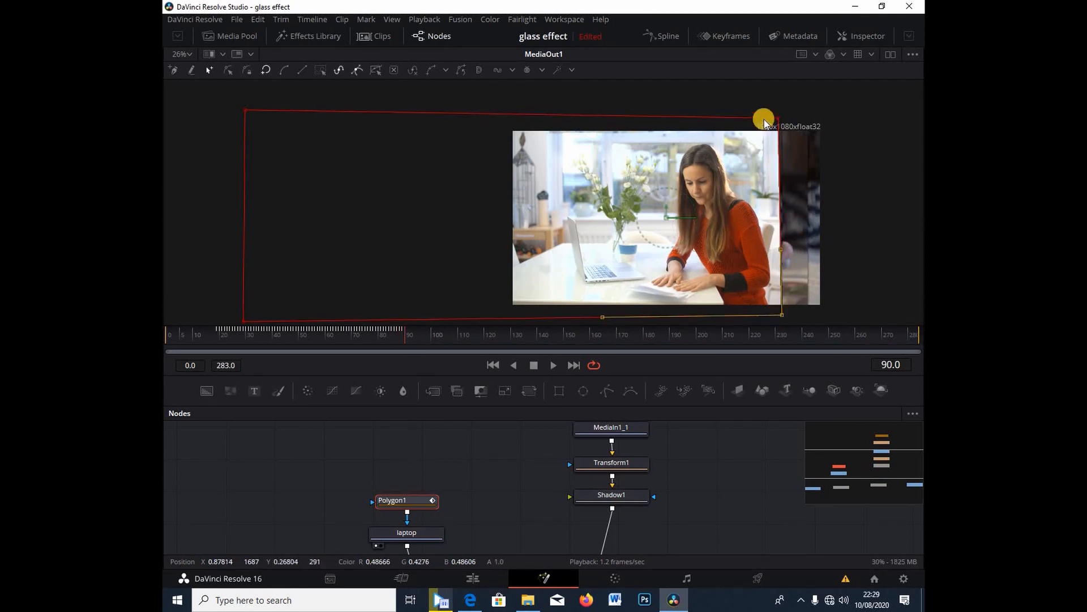
Keyframe the mask's right corners through frames 91 and 92 to follow the glass strip, stopping at frame 93
key(Right)
drag(779, 119, 786, 119)
drag(782, 315, 789, 314)
key(Right)
drag(784, 116, 788, 117)
key(Right)
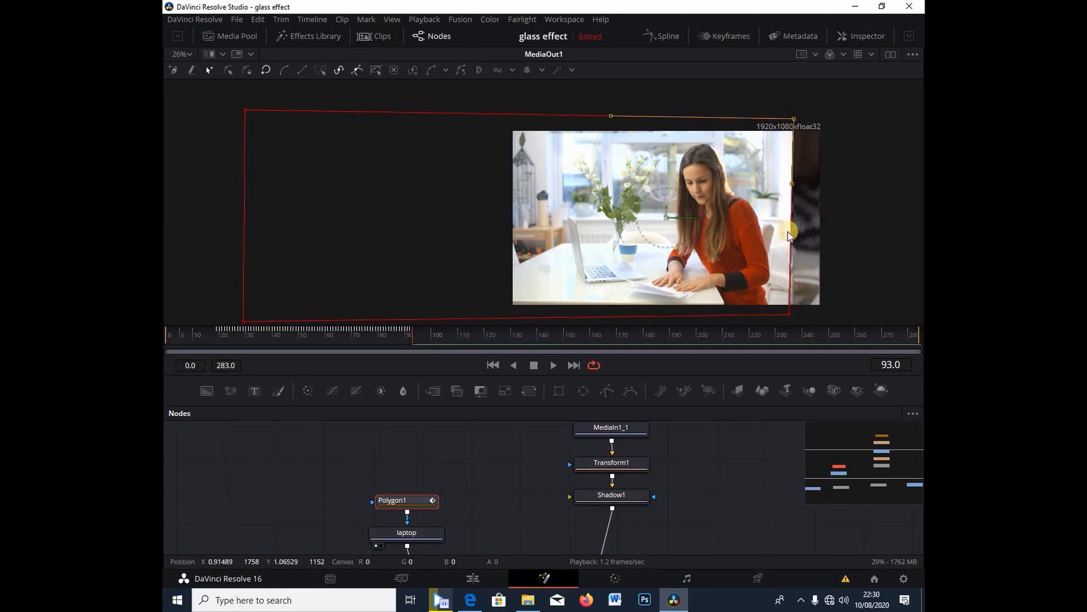
Continue from frame 93 to 96, shifting the mask's two right corners onto the glass strip's left edge
drag(789, 312, 798, 312)
key(Right)
drag(793, 119, 801, 117)
key(Right)
key(Right)
drag(797, 314, 805, 315)
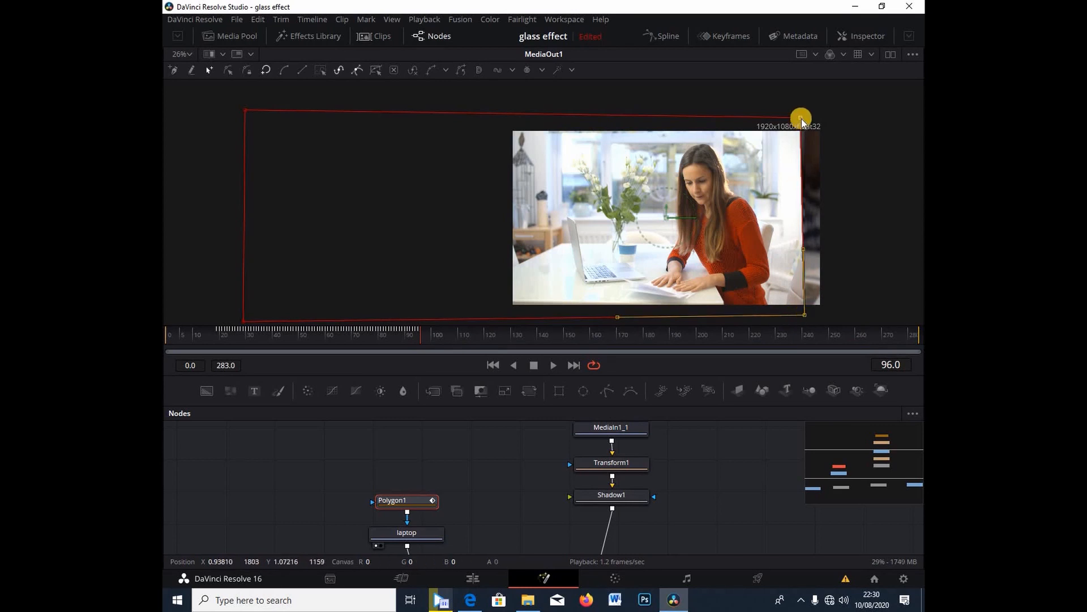
Proceed to frame 98, shifting the mask's upper-right and lower-right corners further toward the picture's right edge
drag(801, 118, 809, 118)
key(Right)
drag(805, 315, 811, 316)
key(Right)
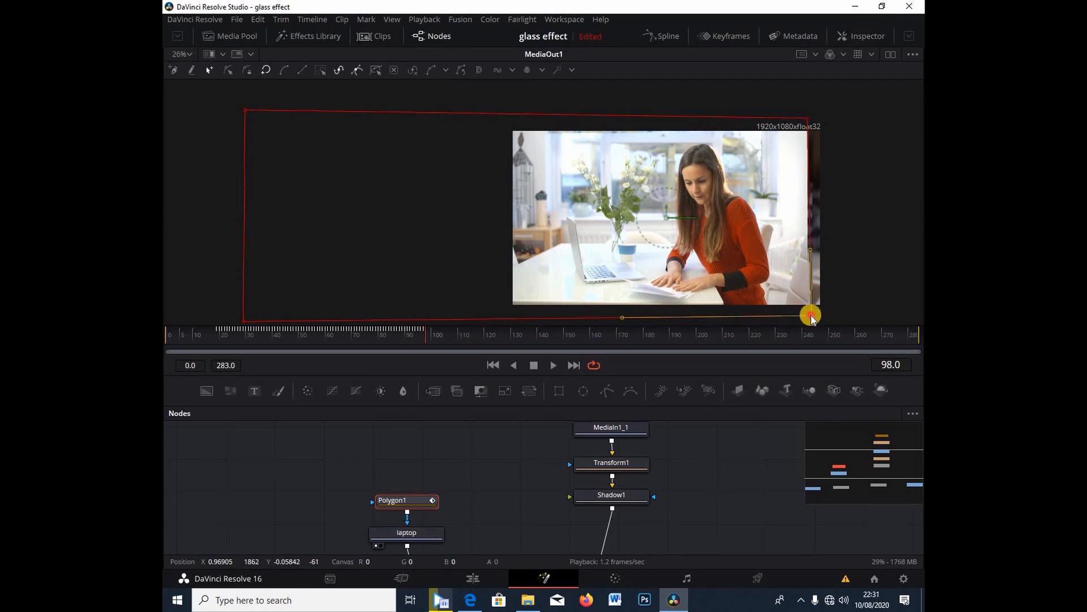
Advance to frame 100 and move both right mask corners past the picture's right edge so the laptop clip fills the frame
drag(808, 118, 816, 119)
key(Right)
drag(811, 316, 826, 310)
key(Right)
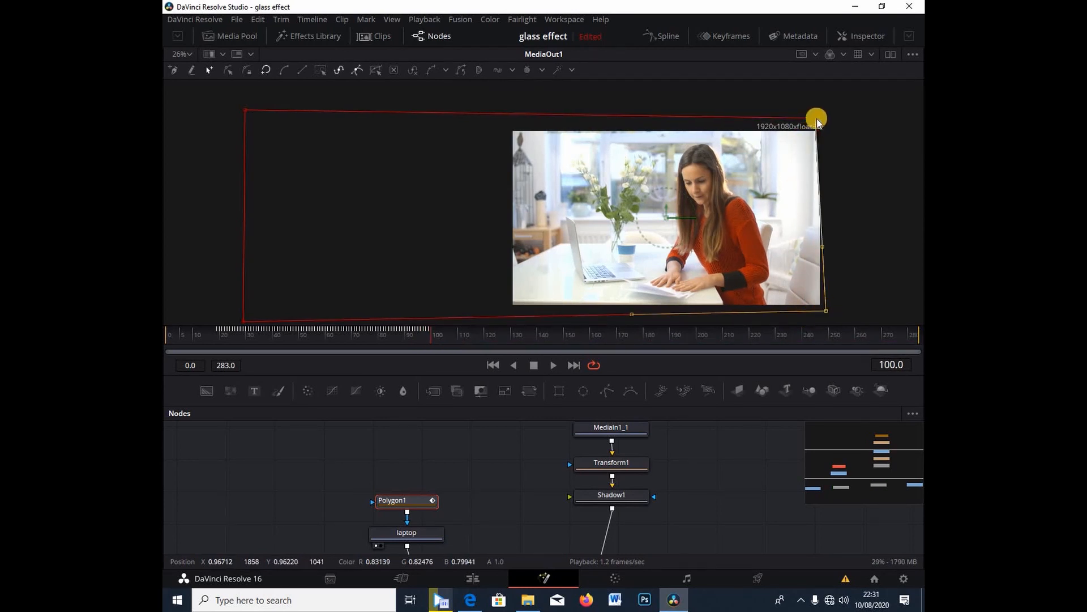
drag(816, 119, 828, 120)
Reset the UI layout and play the second smartphone clip from its start on the Edit page with the media pool hidden
click(565, 20)
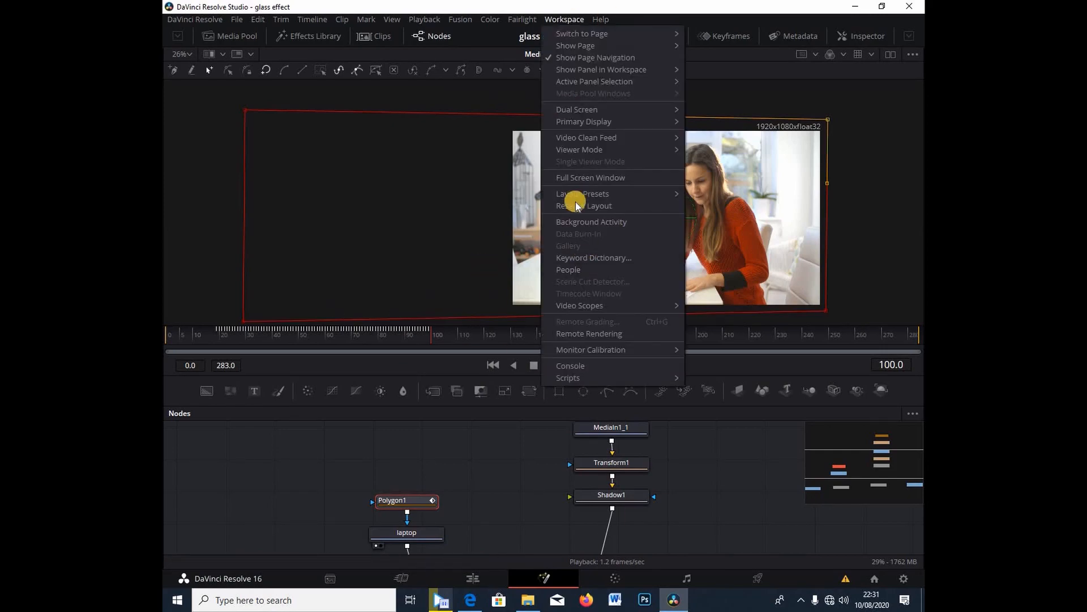
click(575, 203)
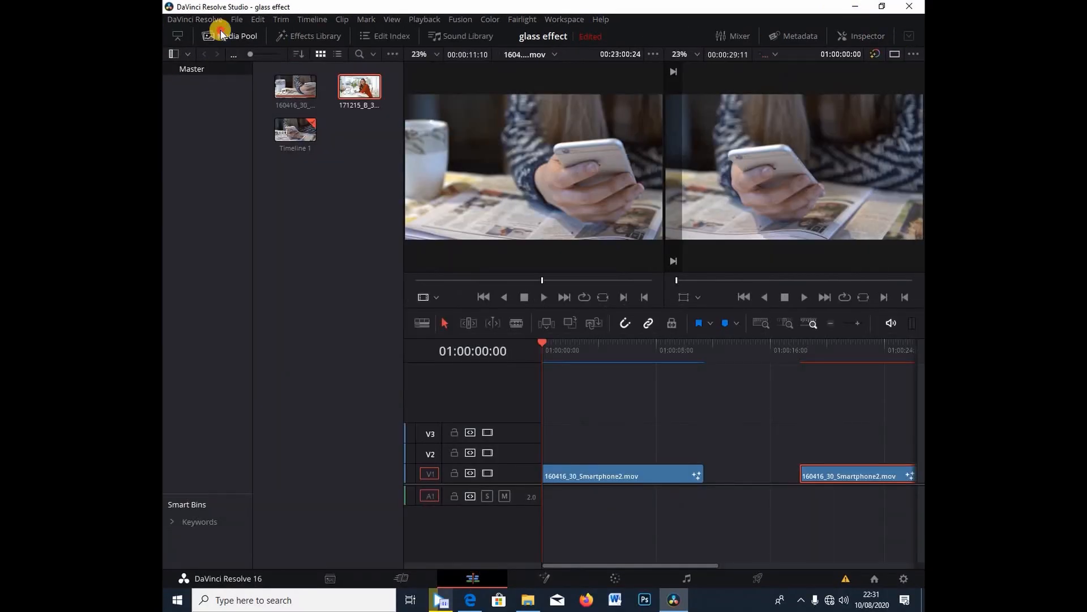
click(218, 35)
click(562, 348)
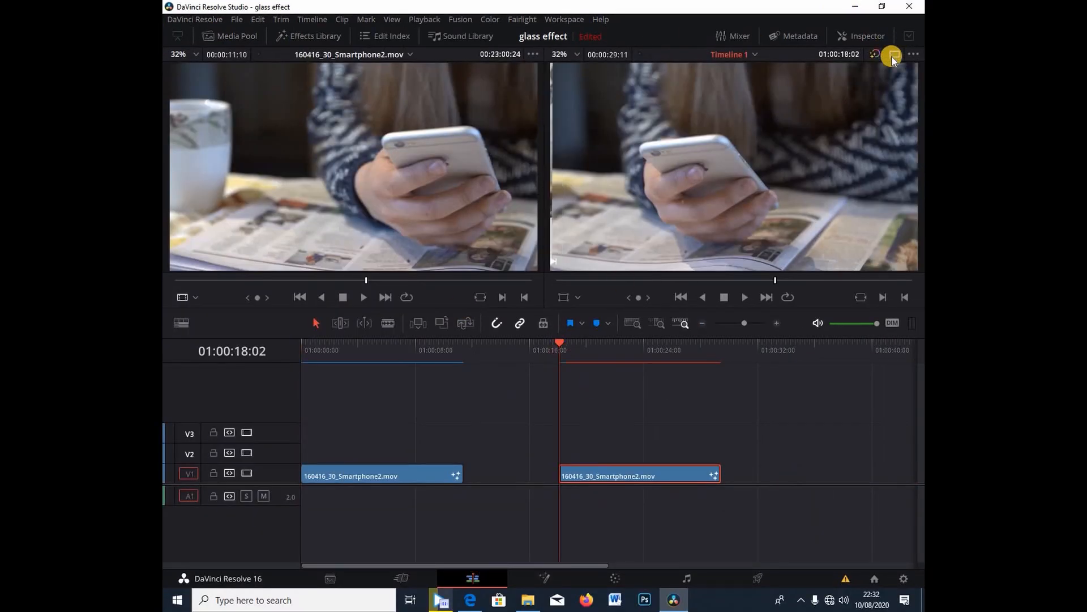
key(space)
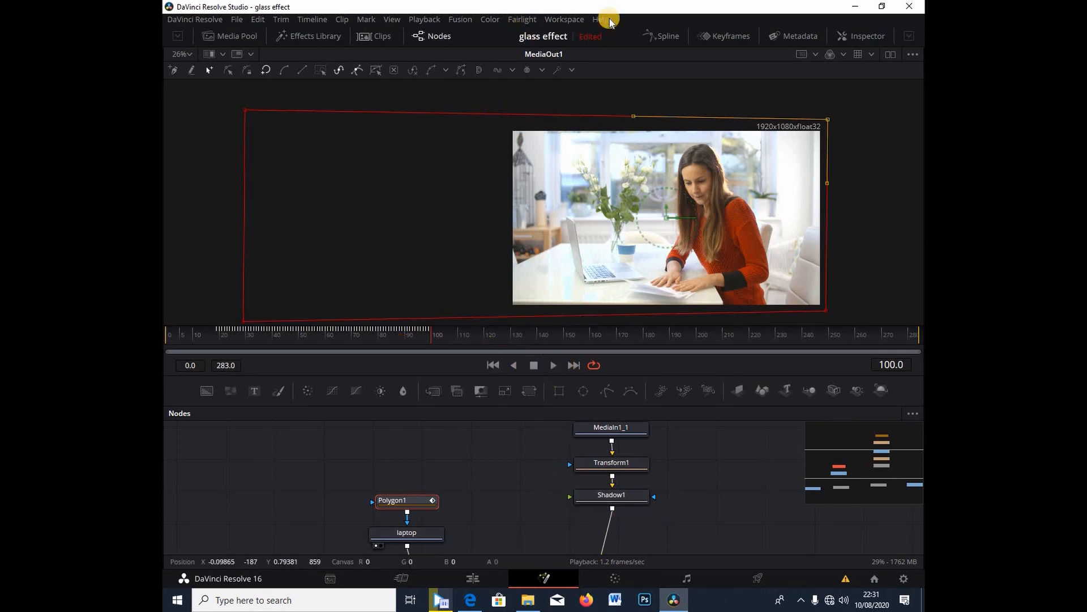
Reset the UI layout on the Fusion page and shorten the Inspector so the node editor spans the full width
click(567, 21)
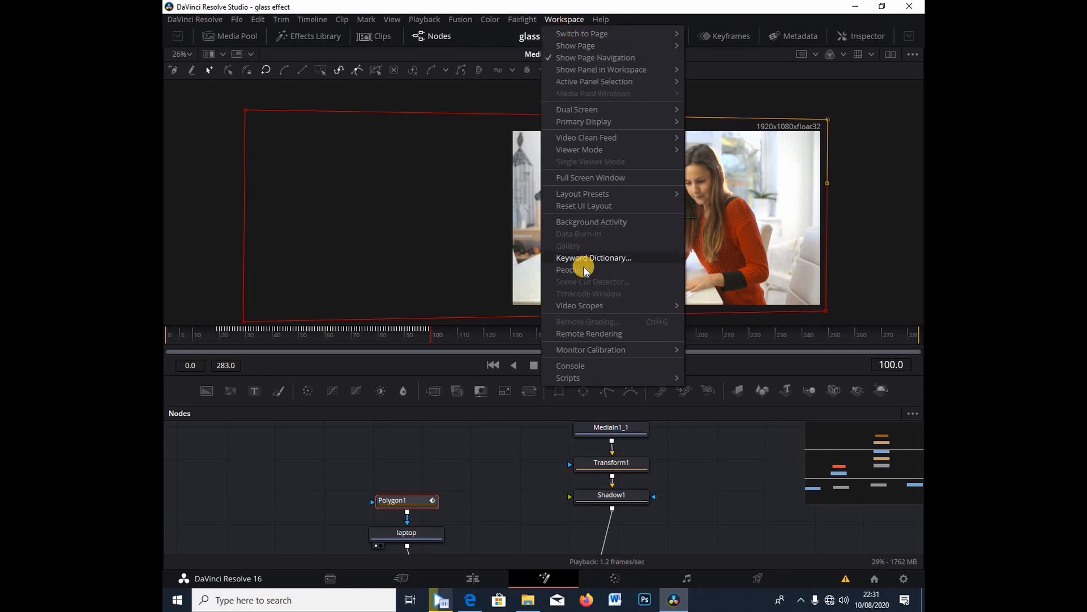
click(578, 206)
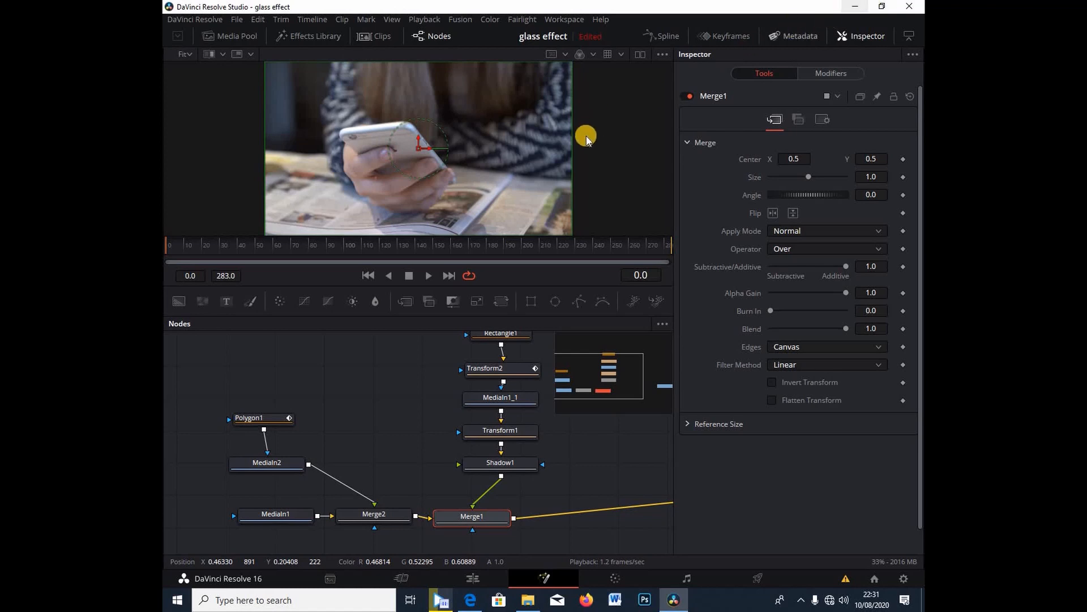
click(905, 38)
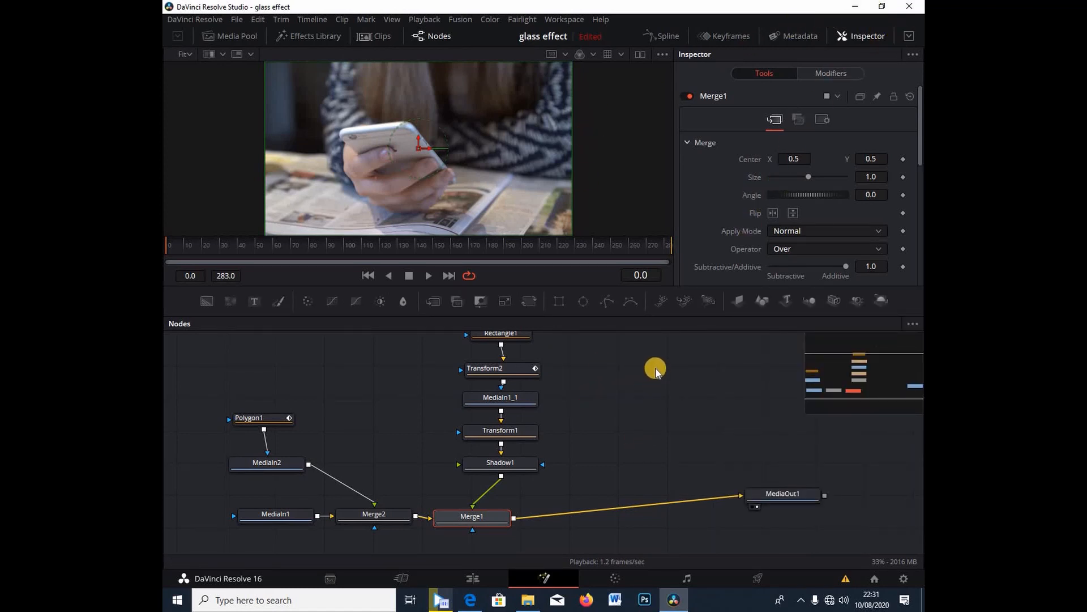
Look over the complete node tree, including MediaOut1, and go back to the Edit page
scroll(656, 371, down, 2)
scroll(612, 396, up, 2)
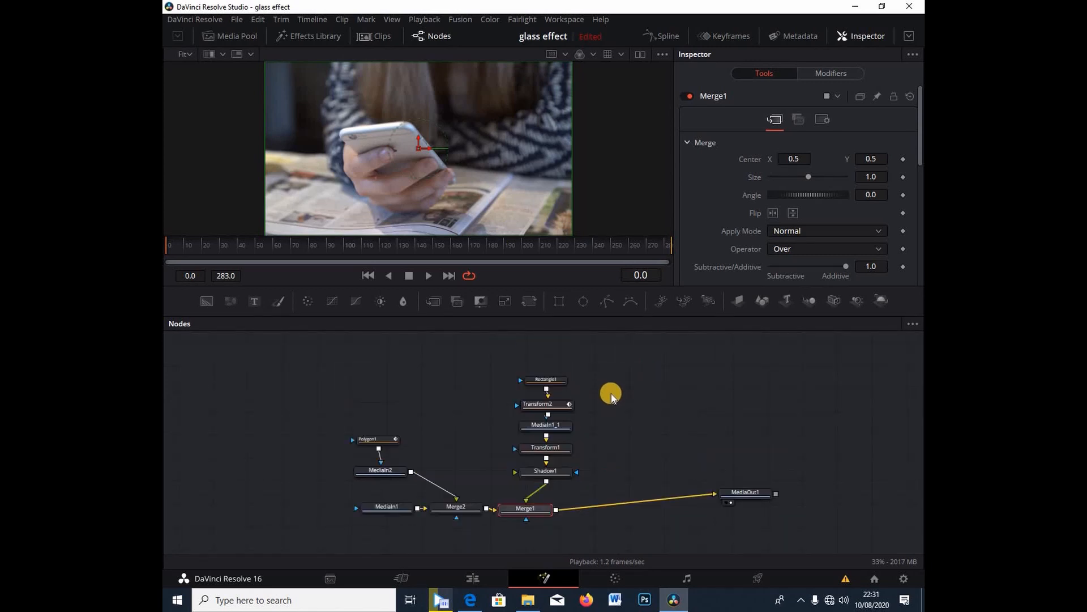
click(470, 578)
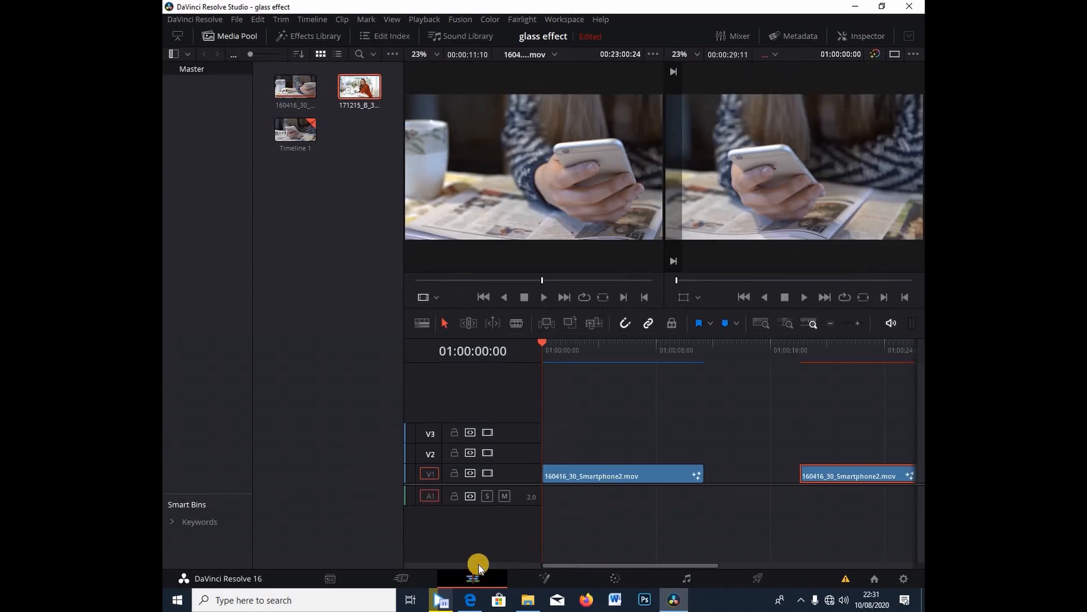